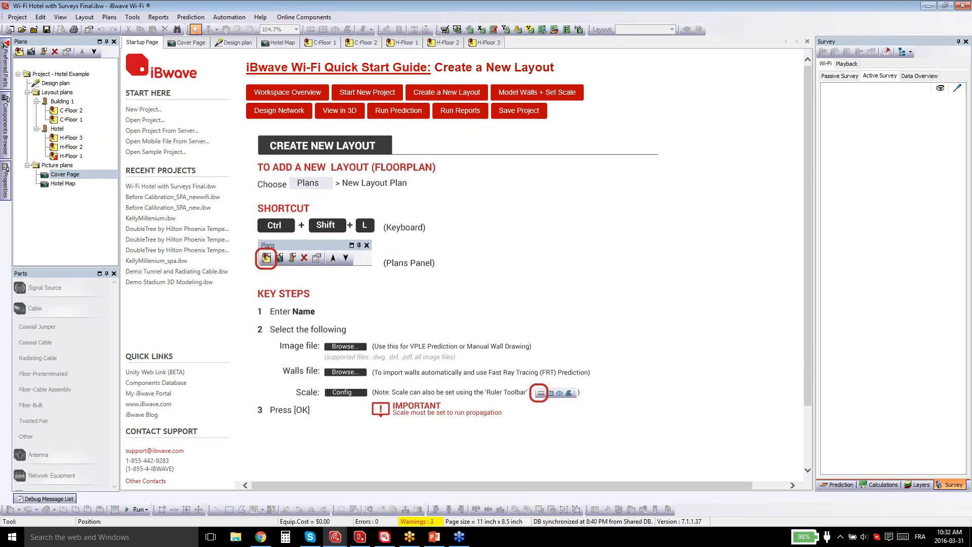
# Open the quick start guide's page on viewing the project in 3D and read through its key steps.
pyautogui.click(347, 113)
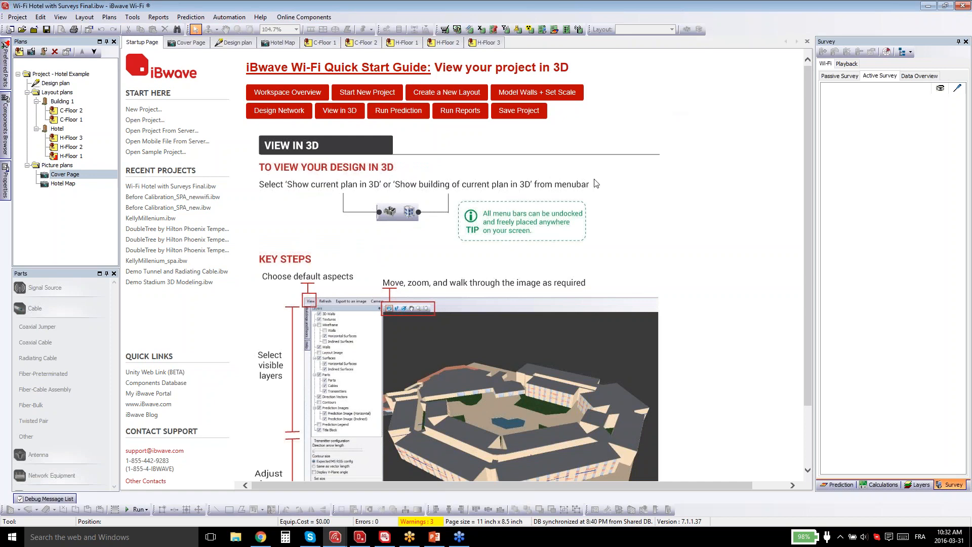
pyautogui.scroll(-2, 479, 245)
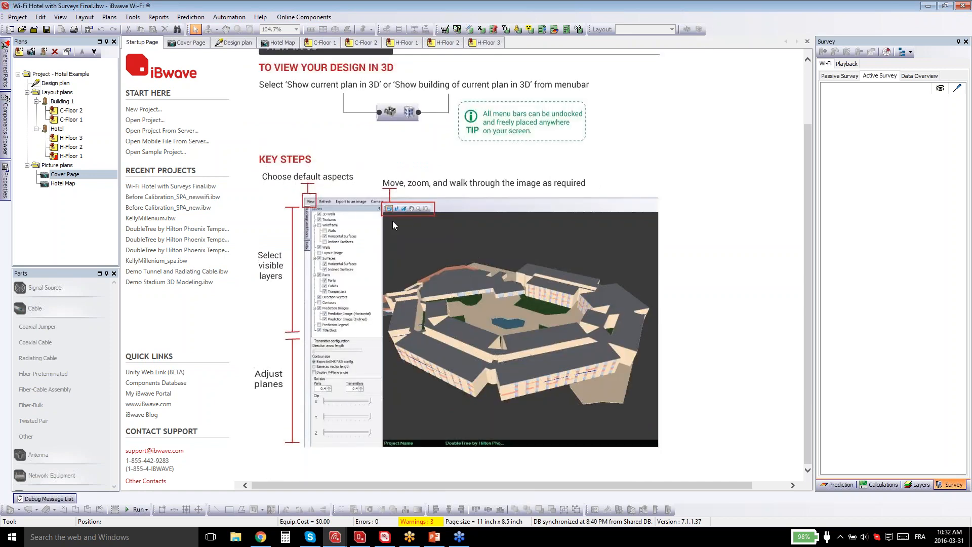
pyautogui.scroll(2, 417, 203)
pyautogui.scroll(-2, 416, 202)
pyautogui.scroll(2, 381, 174)
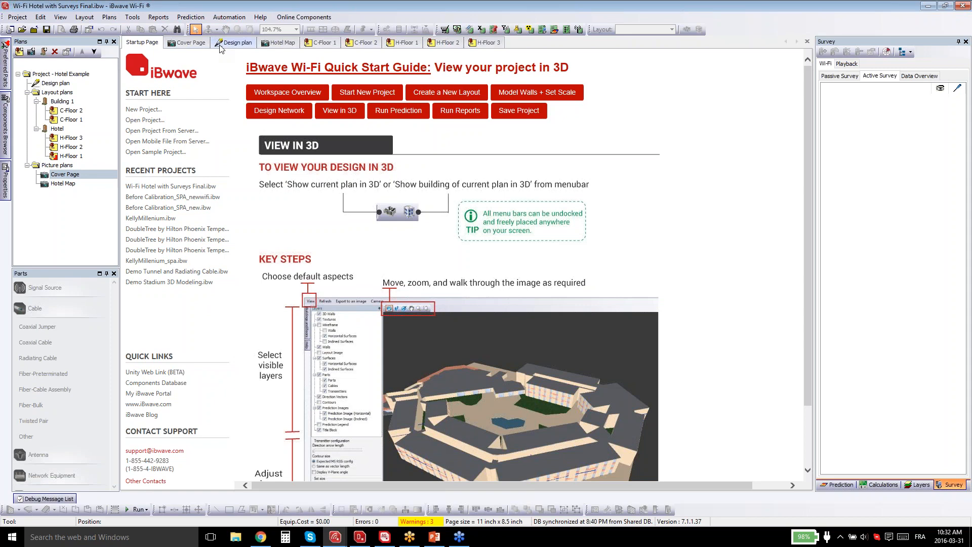
# Look through the cover page, design plan, hotel map and the floor plans C-Floor 1 through H-Floor 3.
pyautogui.click(197, 44)
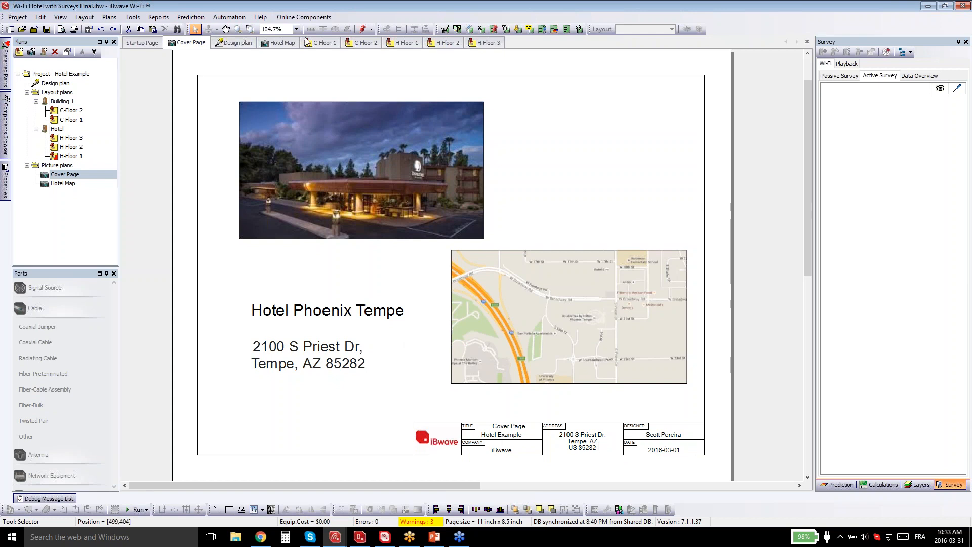
pyautogui.click(147, 43)
pyautogui.click(188, 43)
pyautogui.click(235, 43)
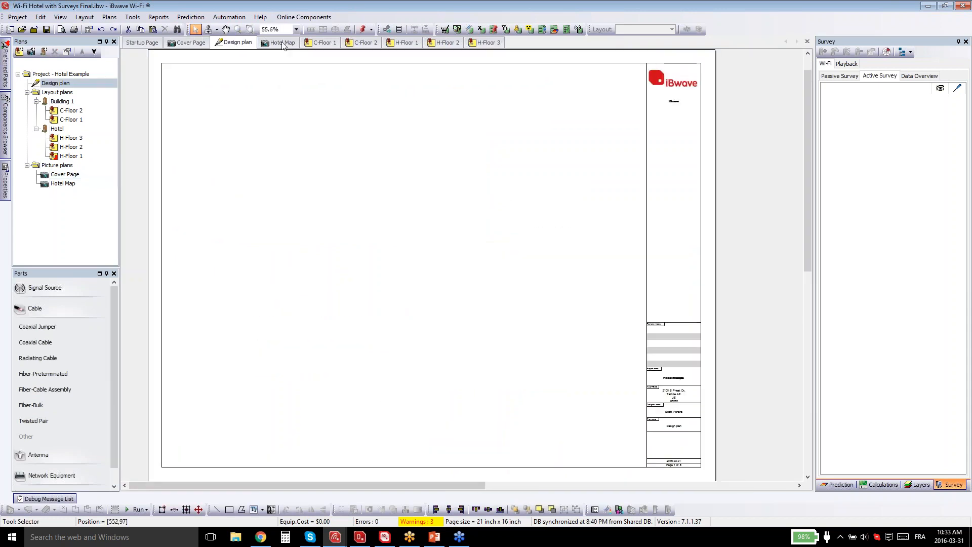
pyautogui.click(282, 43)
pyautogui.click(332, 43)
pyautogui.click(362, 43)
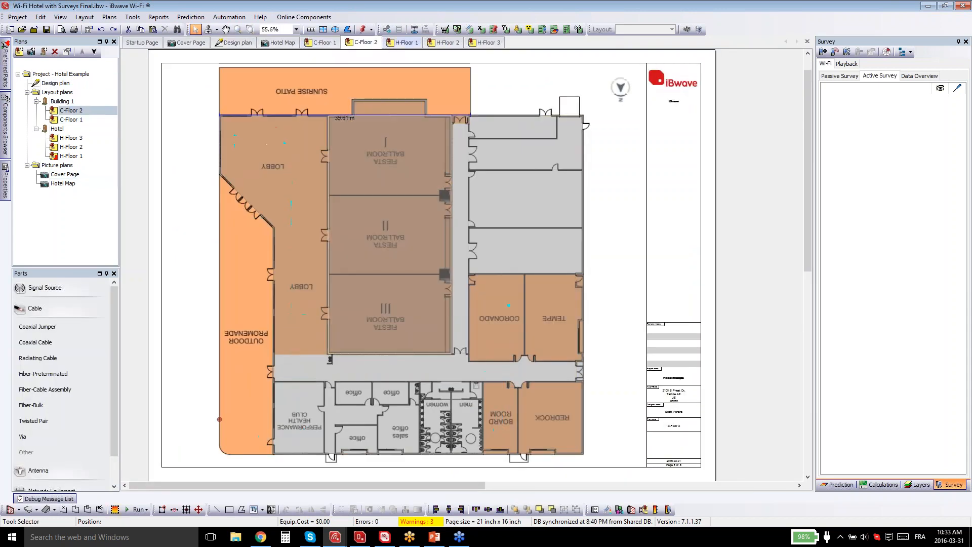
pyautogui.click(403, 43)
pyautogui.click(443, 43)
pyautogui.click(485, 43)
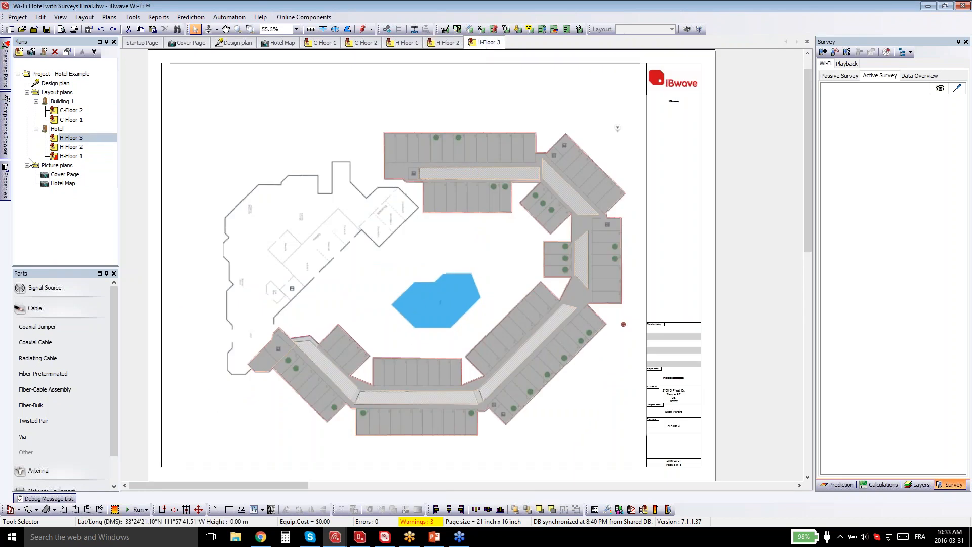
# Open the H-Floor 2 layout plan and examine the property options for a new layout plan without creating it.
pyautogui.doubleClick(72, 147)
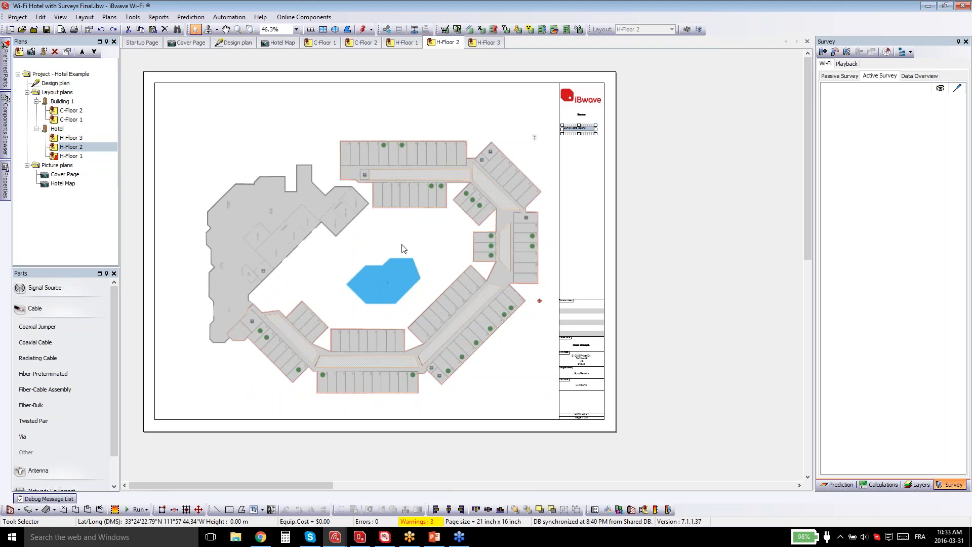
pyautogui.click(637, 229)
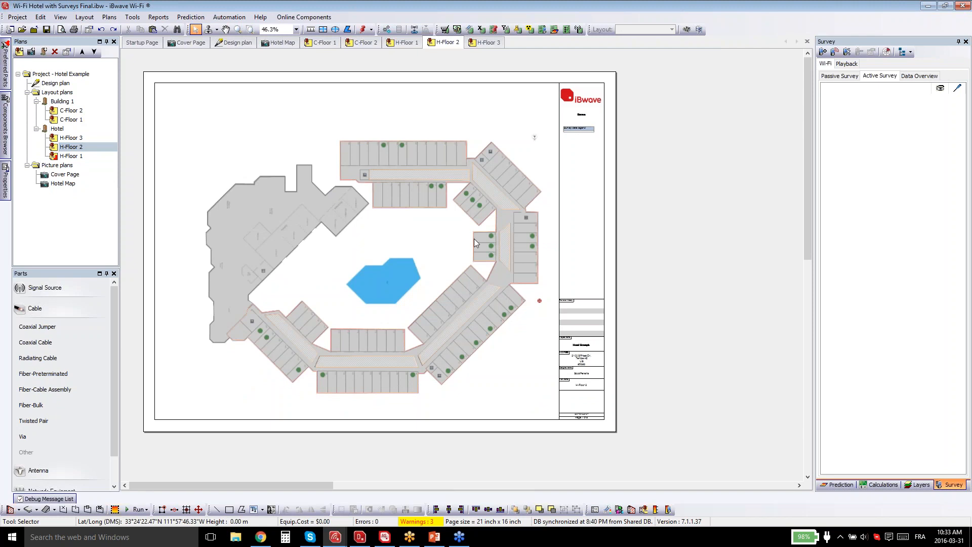
pyautogui.click(19, 51)
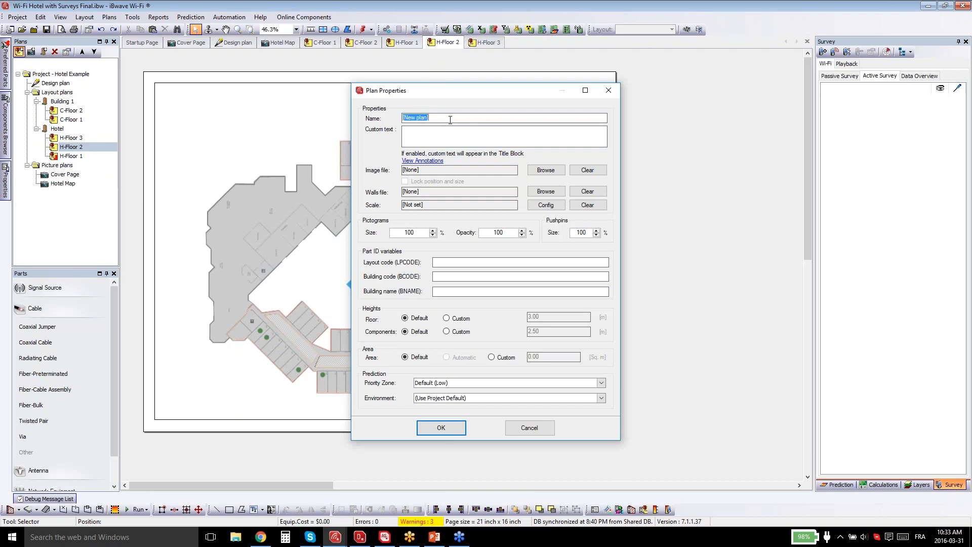
pyautogui.click(425, 169)
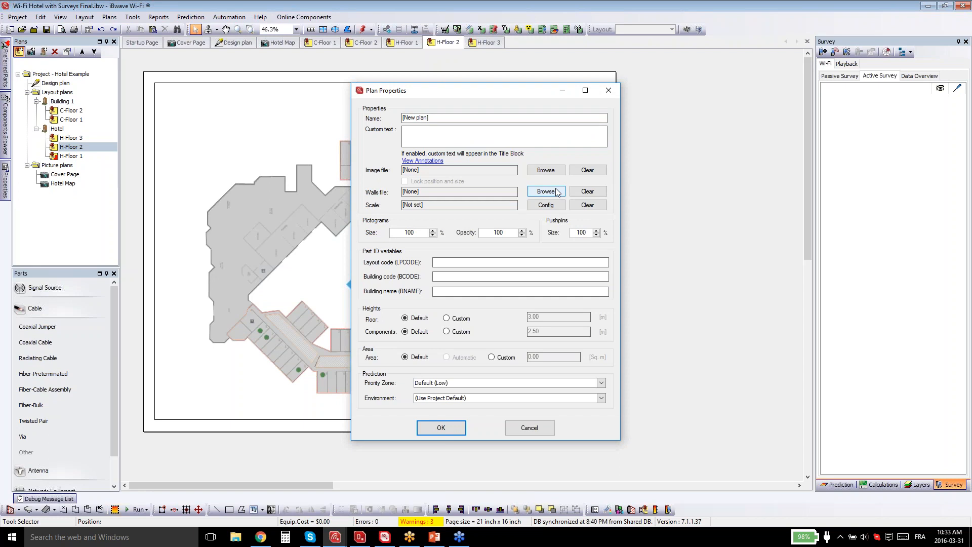
pyautogui.click(610, 91)
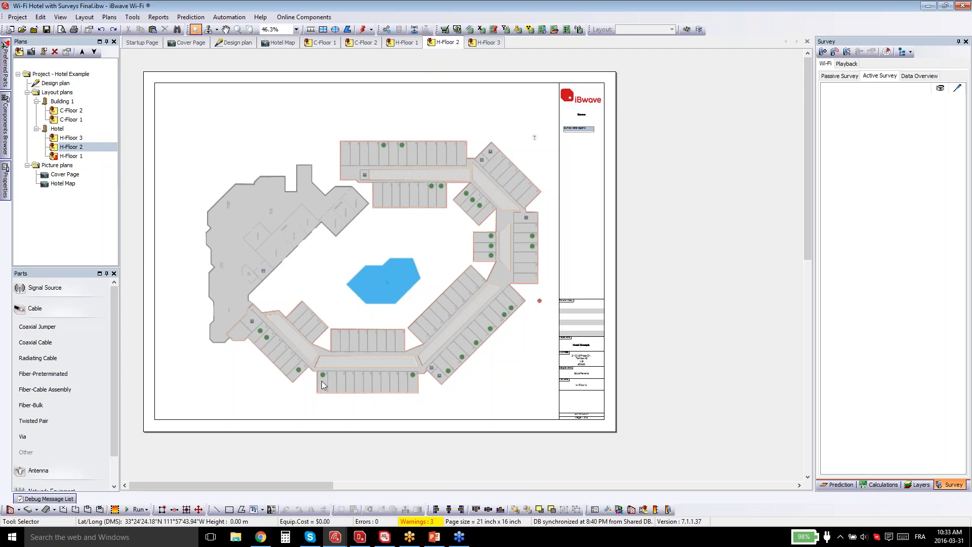
# Examine the material and per-frequency transmission loss properties of a partition wall between the lower guest rooms on H-Floor 2.
pyautogui.scroll(4, 322, 385)
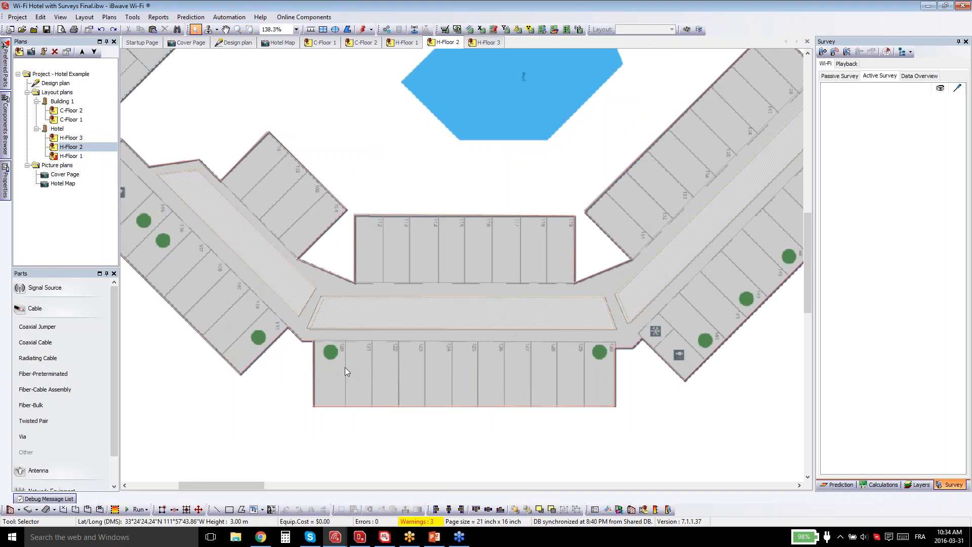
pyautogui.doubleClick(346, 369)
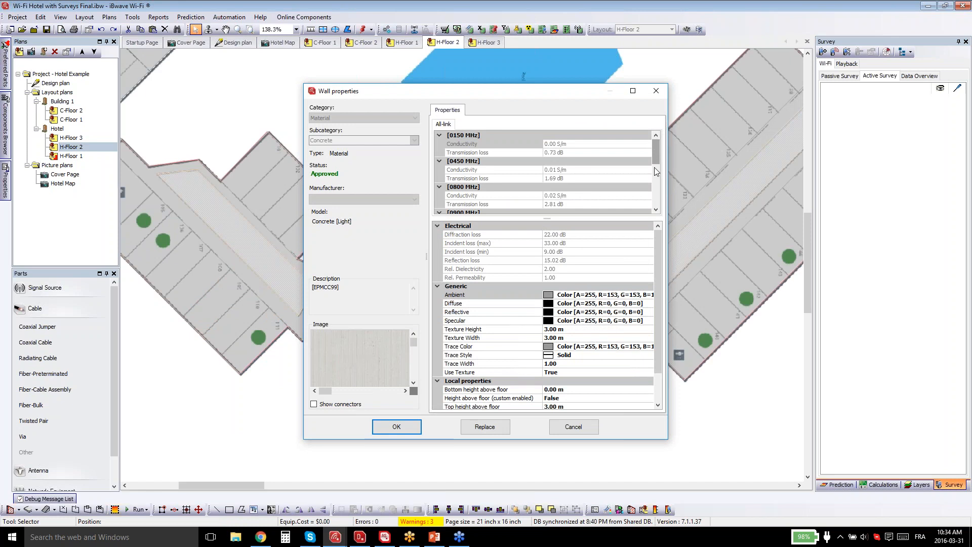
pyautogui.scroll(-5, 656, 171)
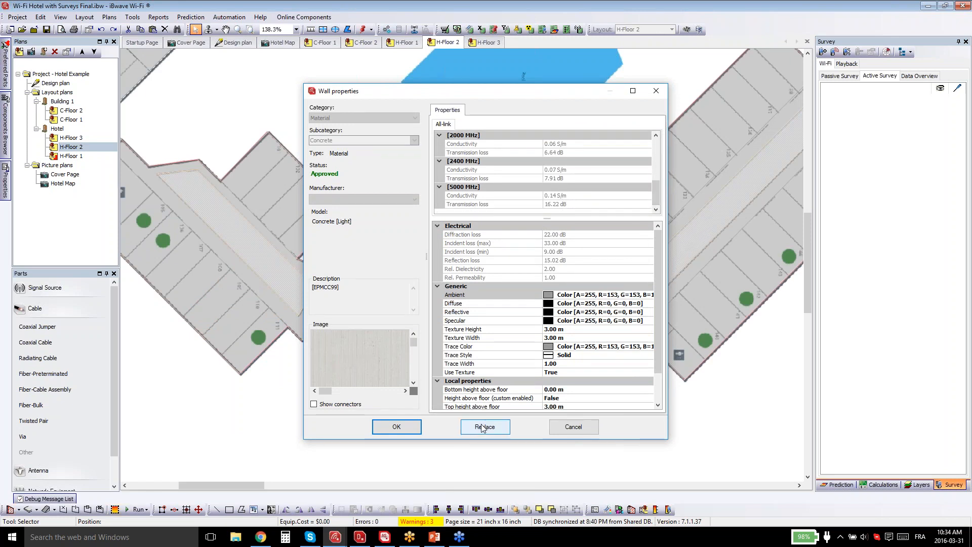
pyautogui.click(572, 428)
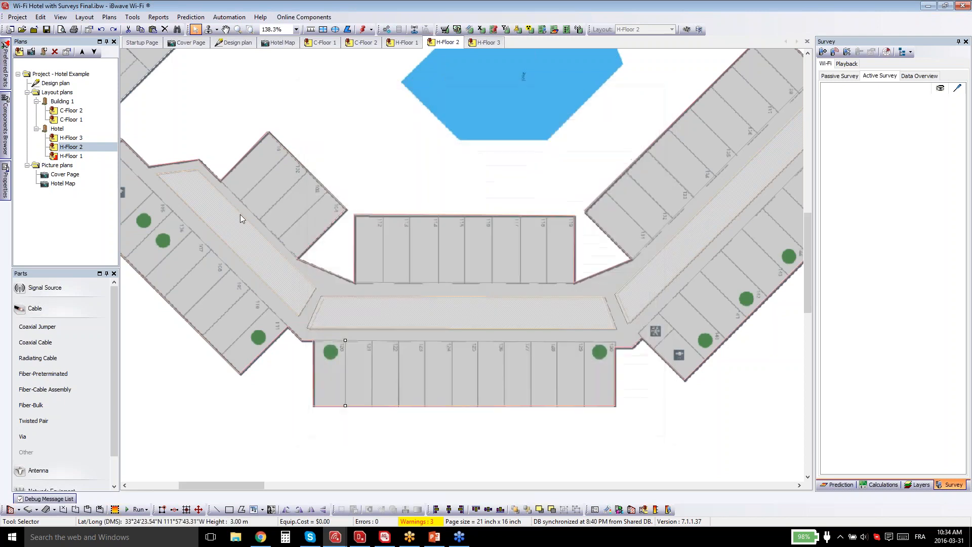
# Examine the properties of the opening surface in the lower-left wing and of a nearby exterior wall, leaving both unchanged.
pyautogui.doubleClick(237, 226)
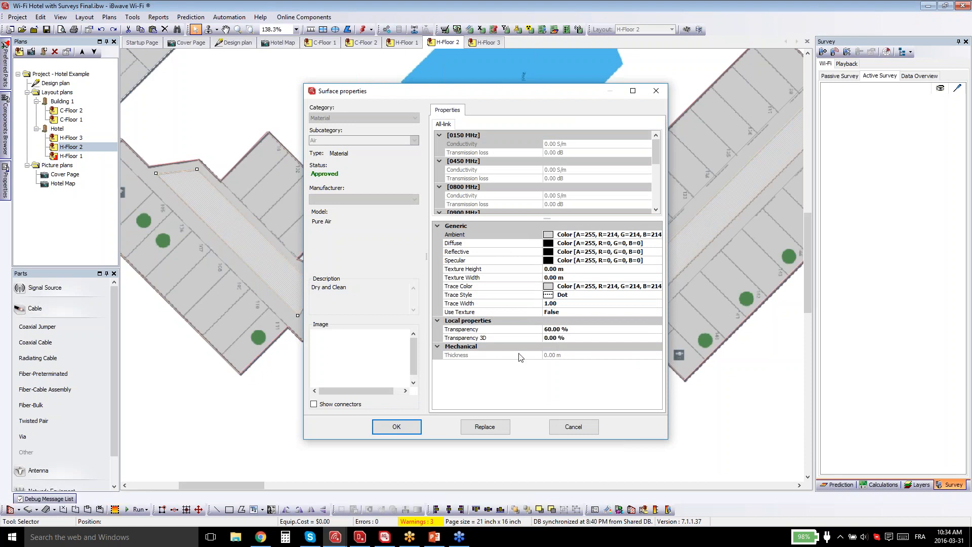
pyautogui.click(563, 428)
pyautogui.doubleClick(324, 239)
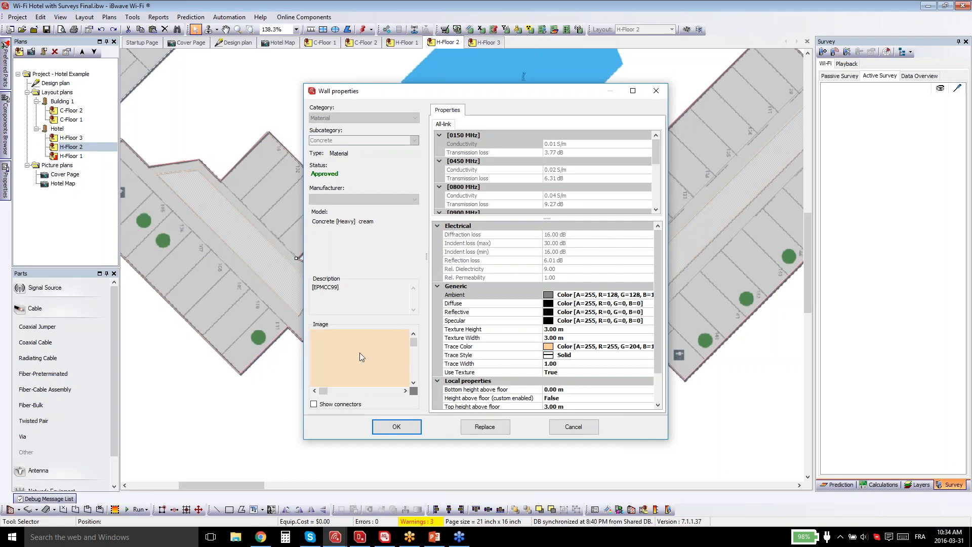
pyautogui.click(570, 427)
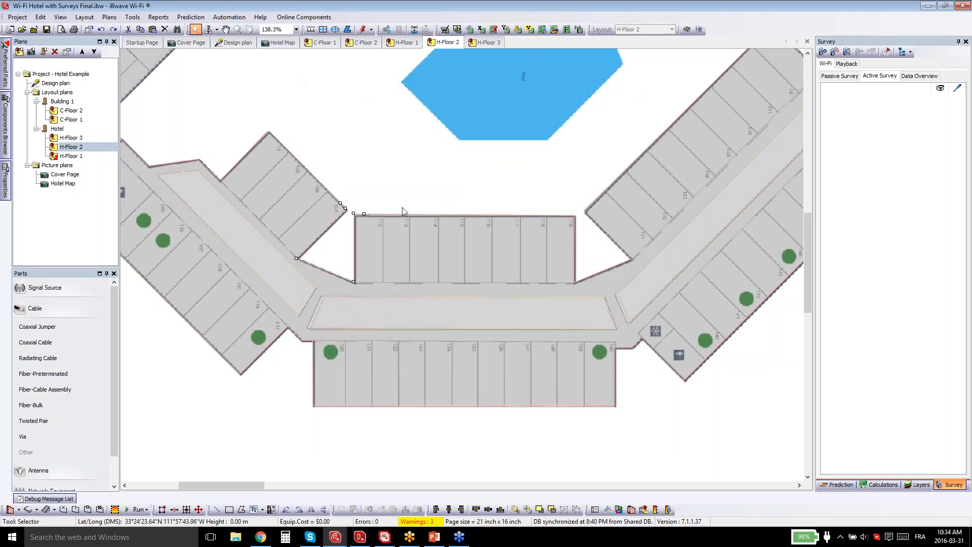
pyautogui.scroll(-5, 410, 186)
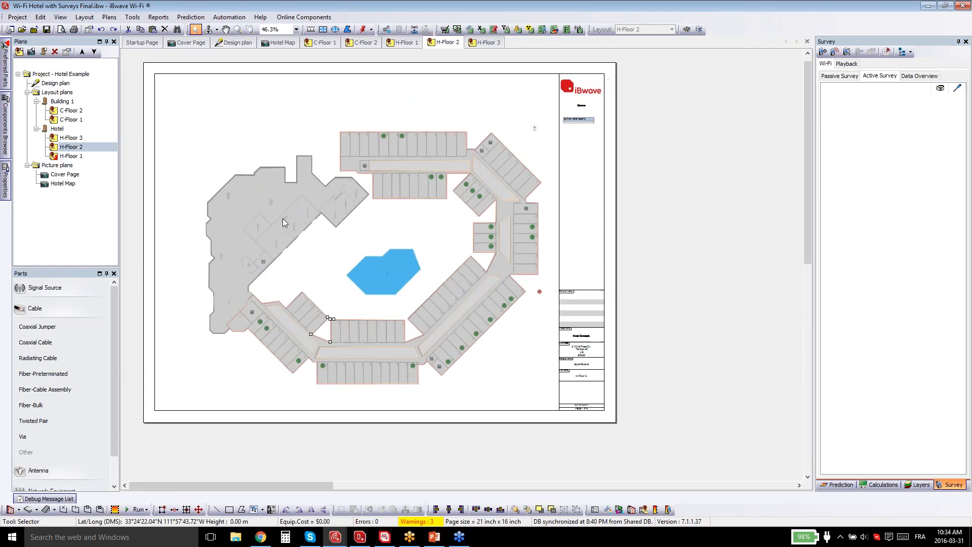
pyautogui.scroll(1, 324, 242)
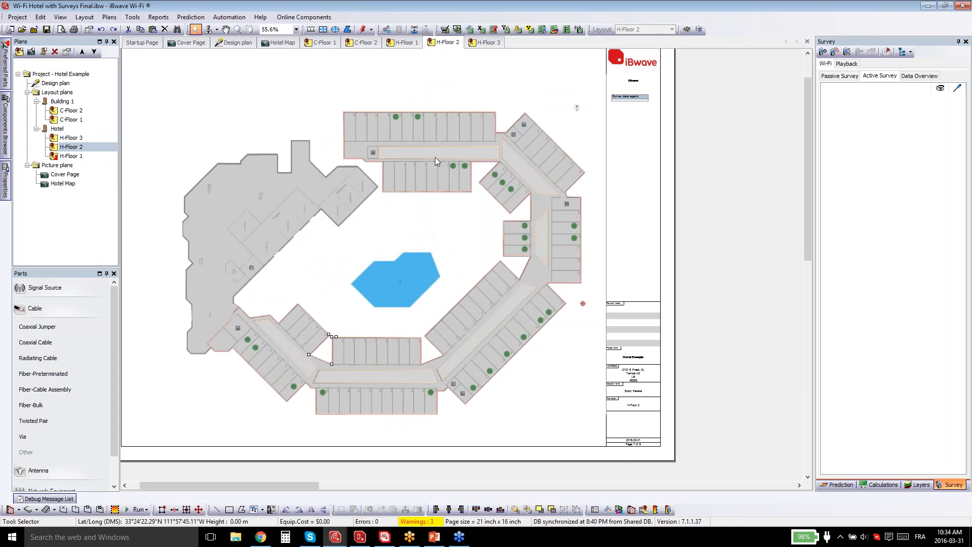
pyautogui.click(418, 238)
# Lock the Walls layer of the layout plans and undo a trial move of the floor surface.
pyautogui.click(916, 484)
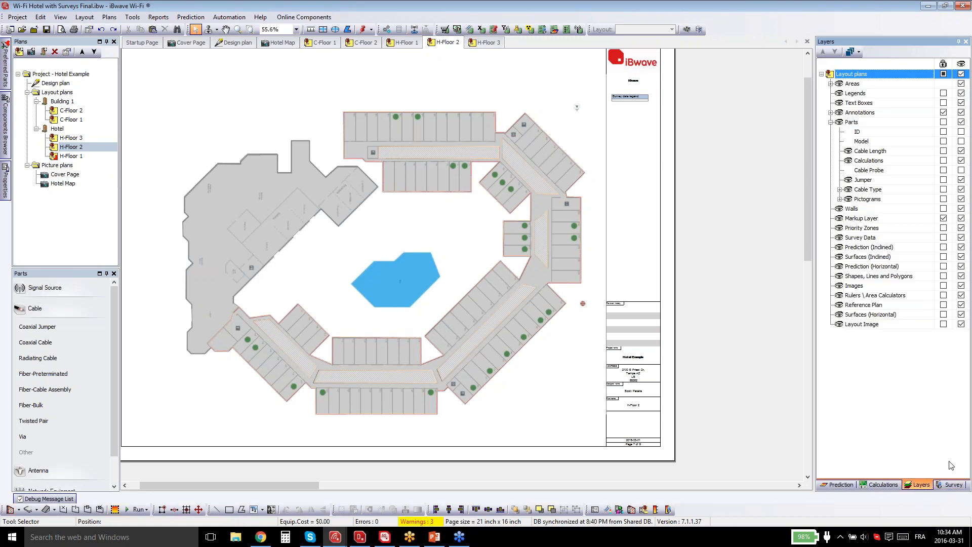
pyautogui.click(967, 17)
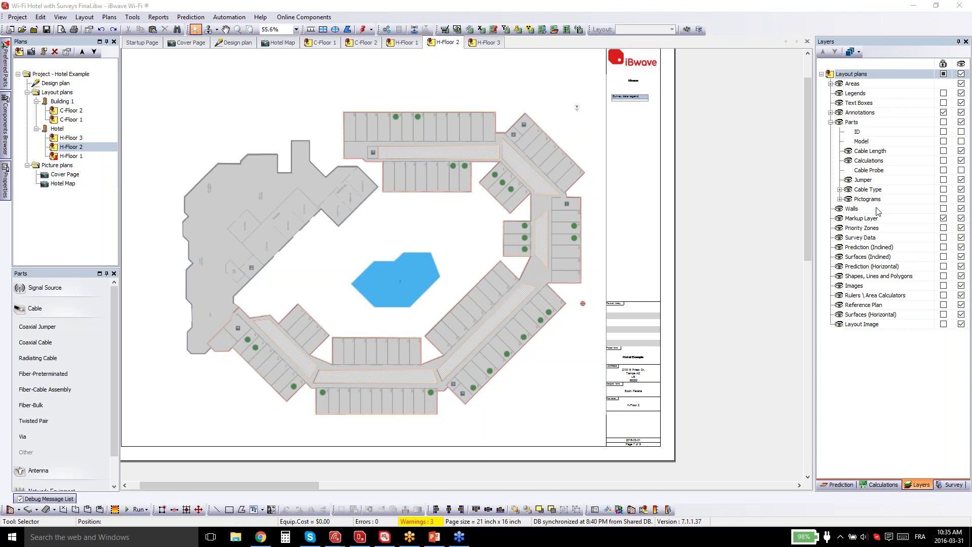
pyautogui.click(945, 209)
pyautogui.moveTo(537, 304); pyautogui.dragTo(503, 363)
pyautogui.hotkey('ctrl', 'z')
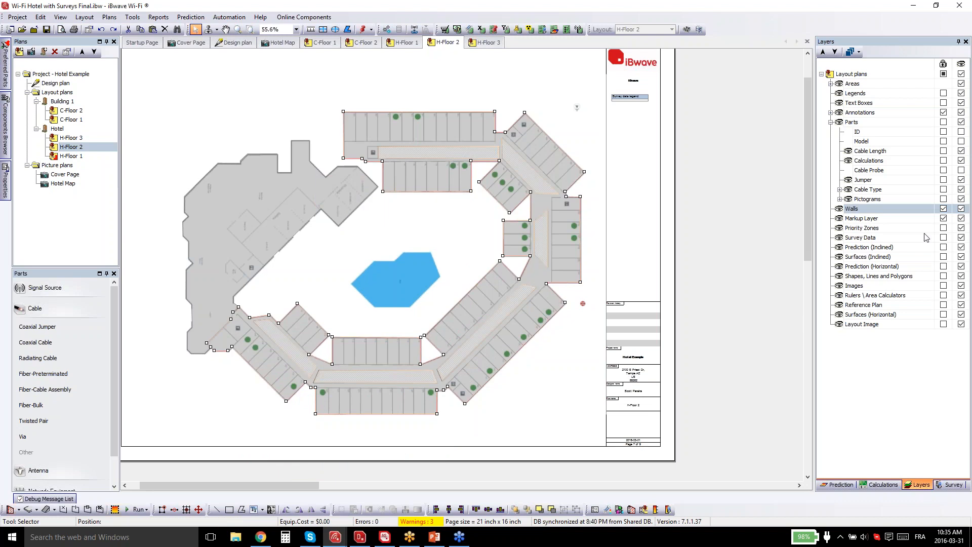
# Lock the Surfaces (Horizontal) layer and test the lock by trying to move the hotel wings' floor surface.
pyautogui.click(944, 315)
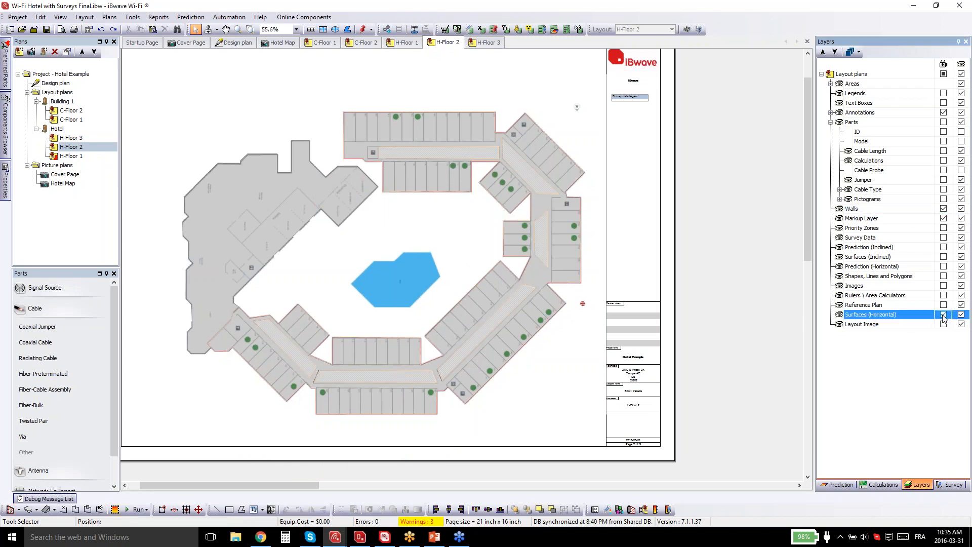
pyautogui.moveTo(492, 270); pyautogui.dragTo(532, 392)
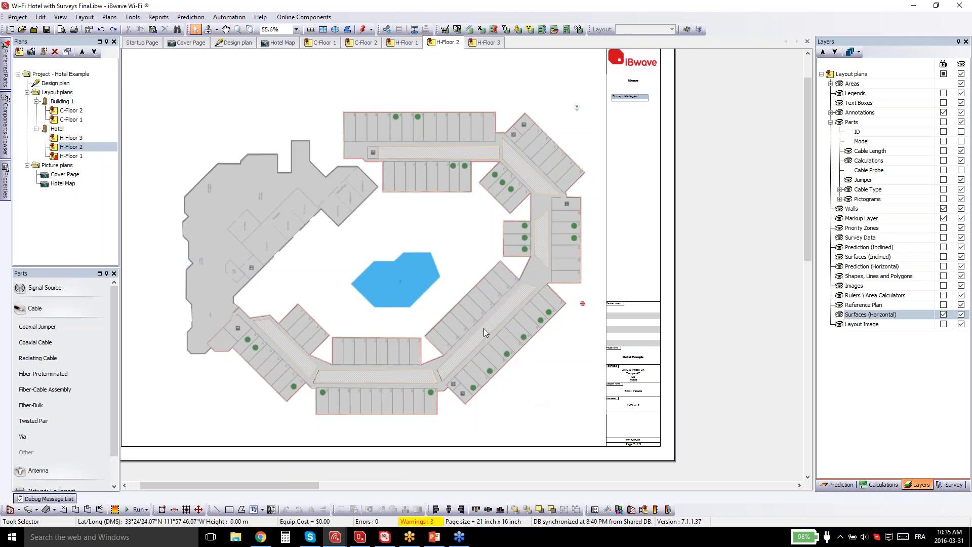
pyautogui.moveTo(438, 353); pyautogui.dragTo(350, 436)
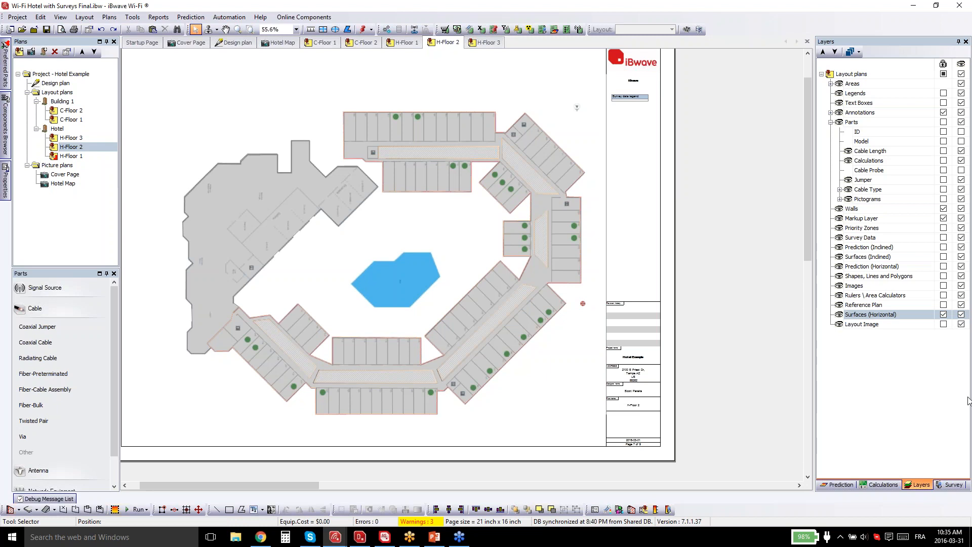
# Return to the survey tools and start a passive Net Scan on all bands with the Intel(R) Dual Band Wireless-AC 7265 adapter.
pyautogui.click(950, 486)
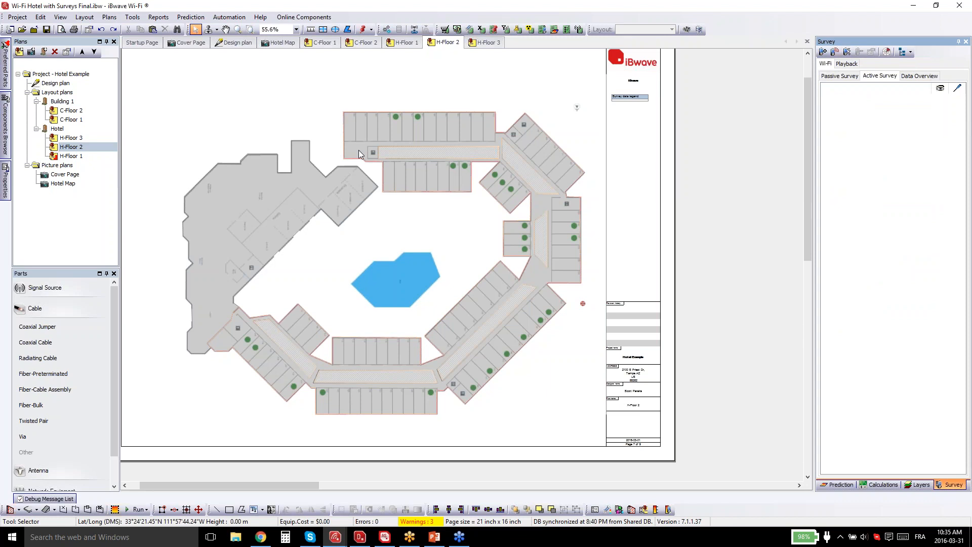
pyautogui.click(825, 52)
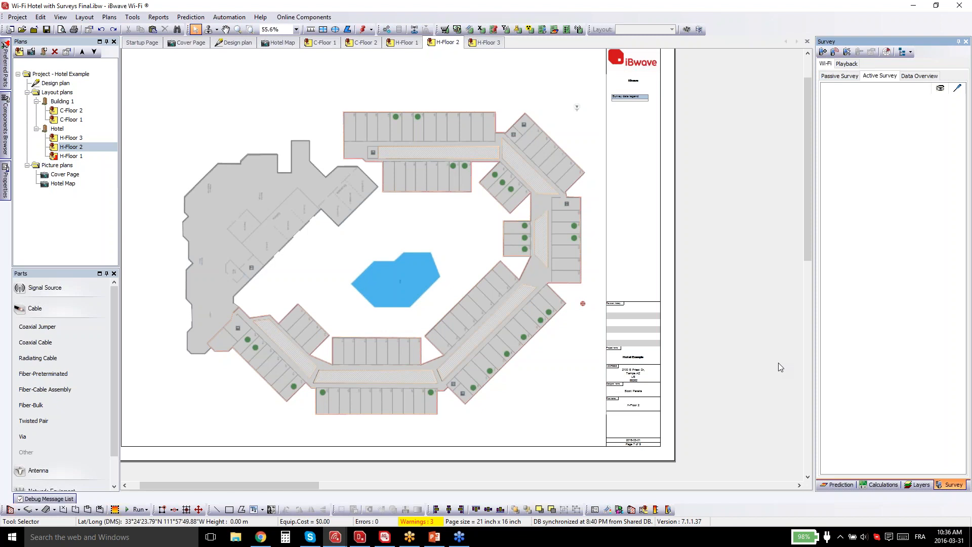
pyautogui.click(887, 51)
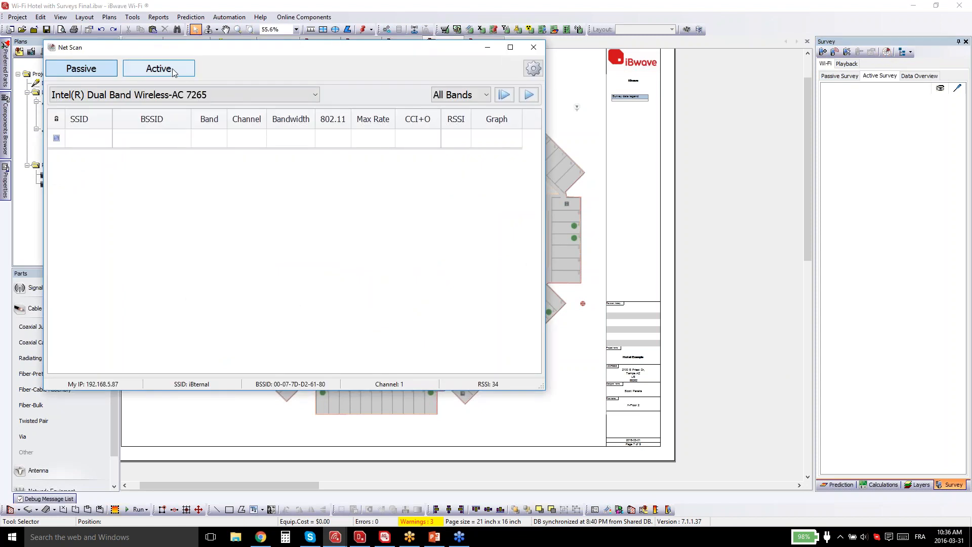
pyautogui.click(529, 95)
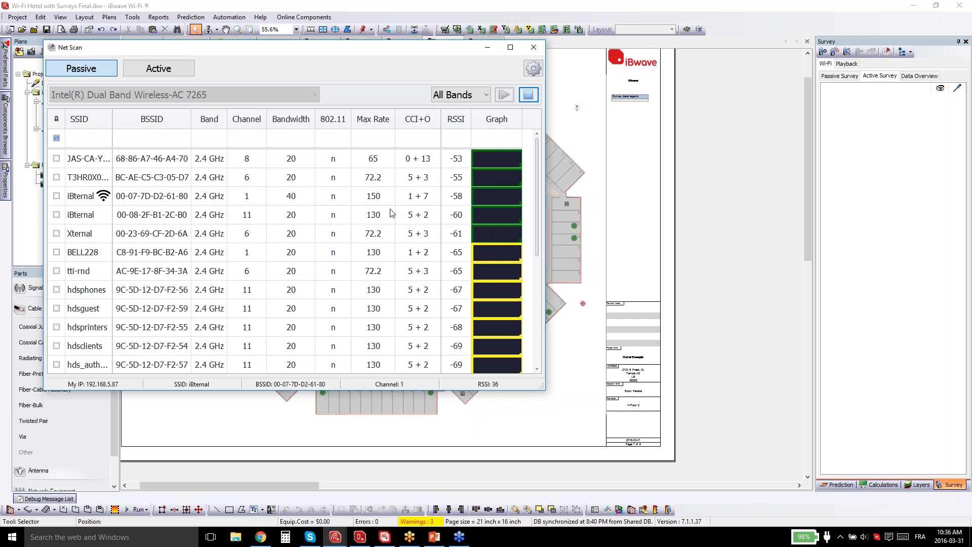
# Mark the two iBternal access points on channels 1 and 11 in the scan list and stop the scan.
pyautogui.click(57, 197)
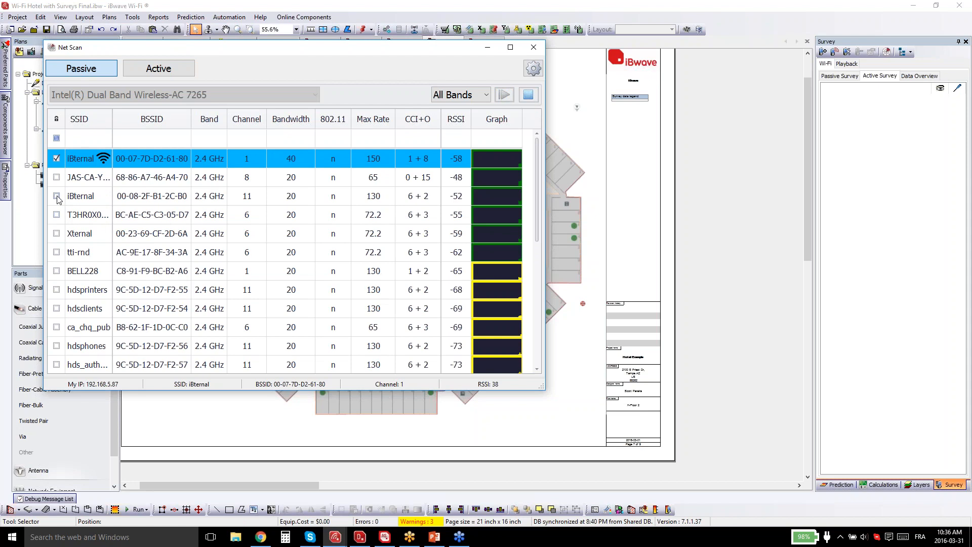
pyautogui.click(56, 196)
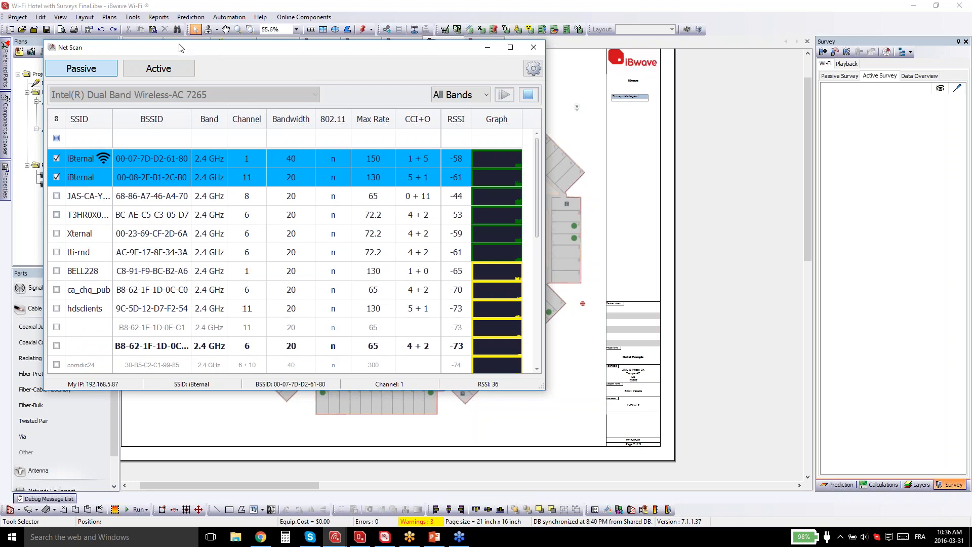
pyautogui.click(528, 95)
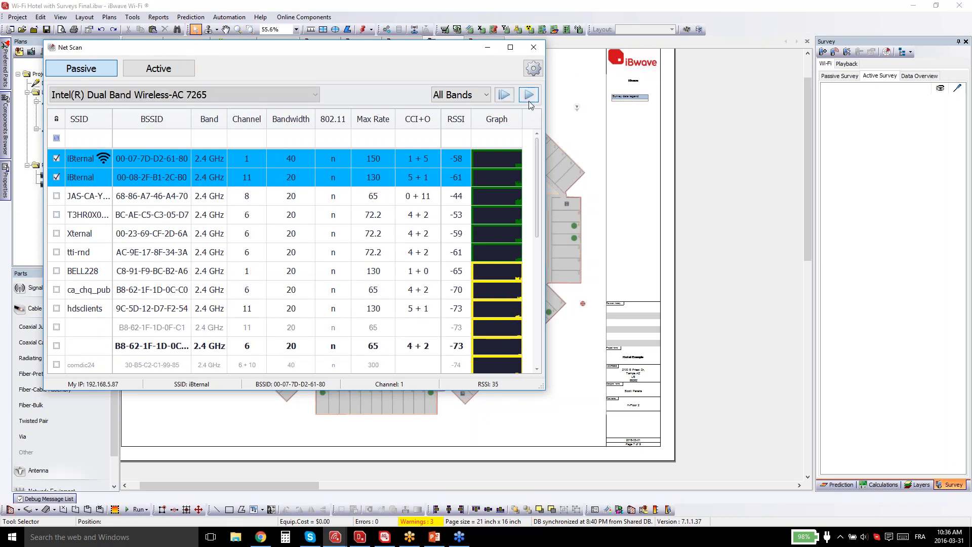
# Review the 2.4 GHz and 5 GHz reading adjustments in the Net Scan configuration without changing them.
pyautogui.click(535, 70)
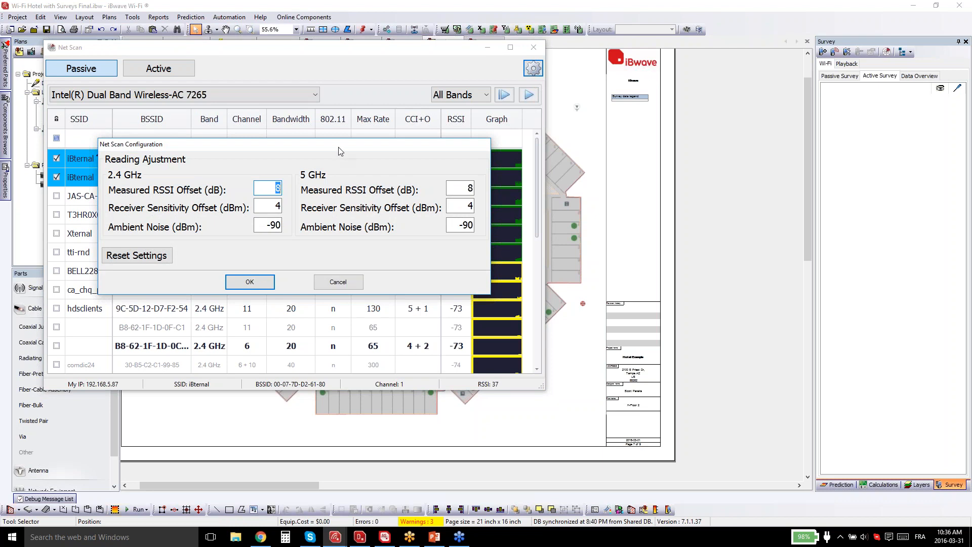
pyautogui.moveTo(340, 146); pyautogui.dragTo(784, 58)
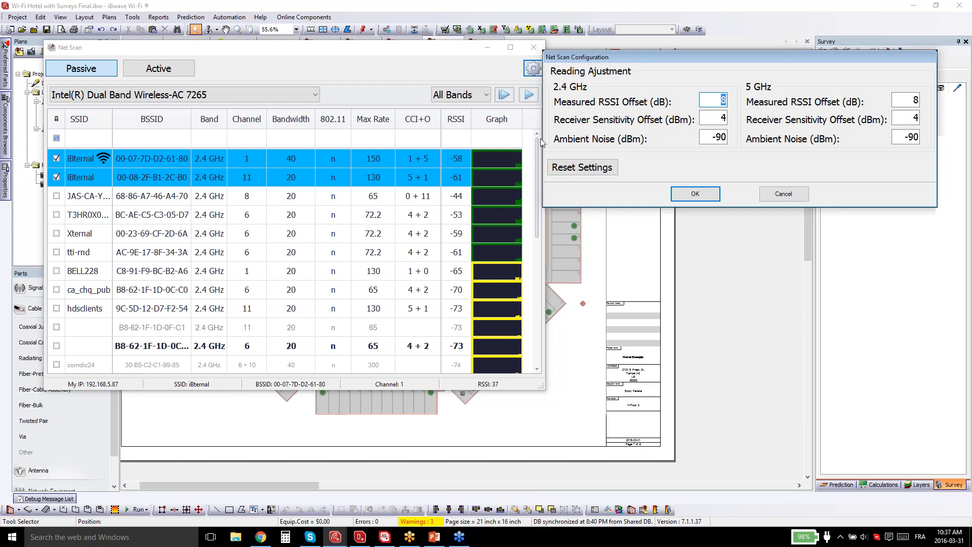
pyautogui.click(800, 197)
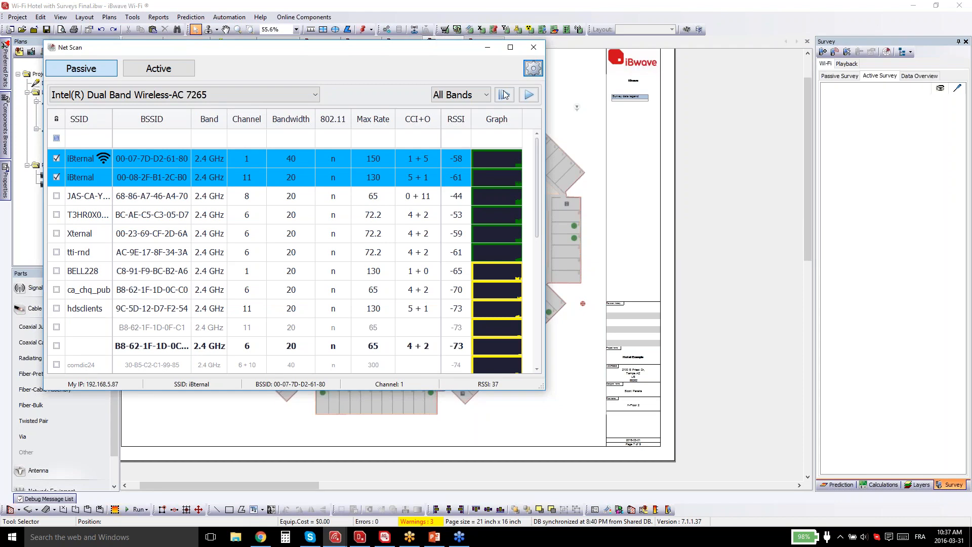
# Switch Net Scan to active mode, then clear the desktop and move the iBwave Active Survey Server shortcut closer to the other shortcuts.
pyautogui.click(149, 74)
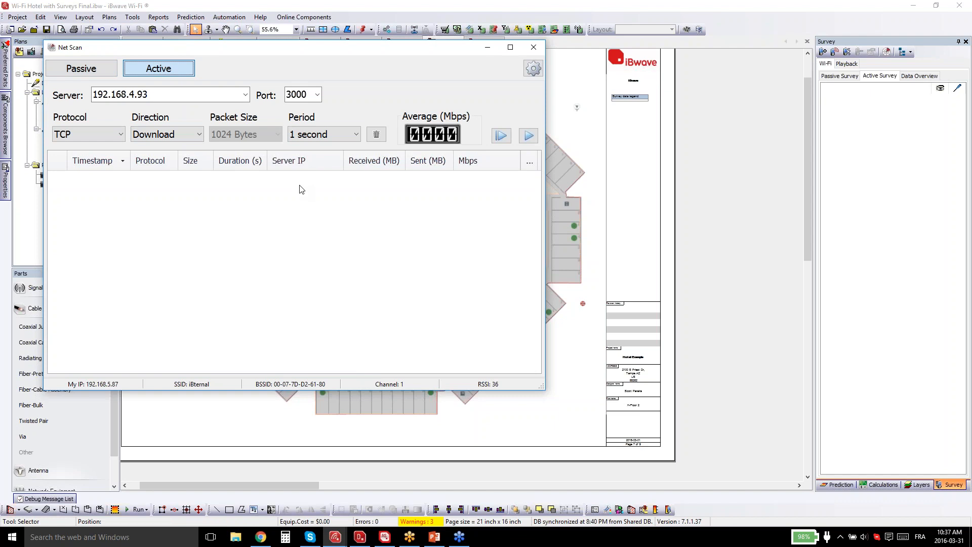
pyautogui.click(914, 5)
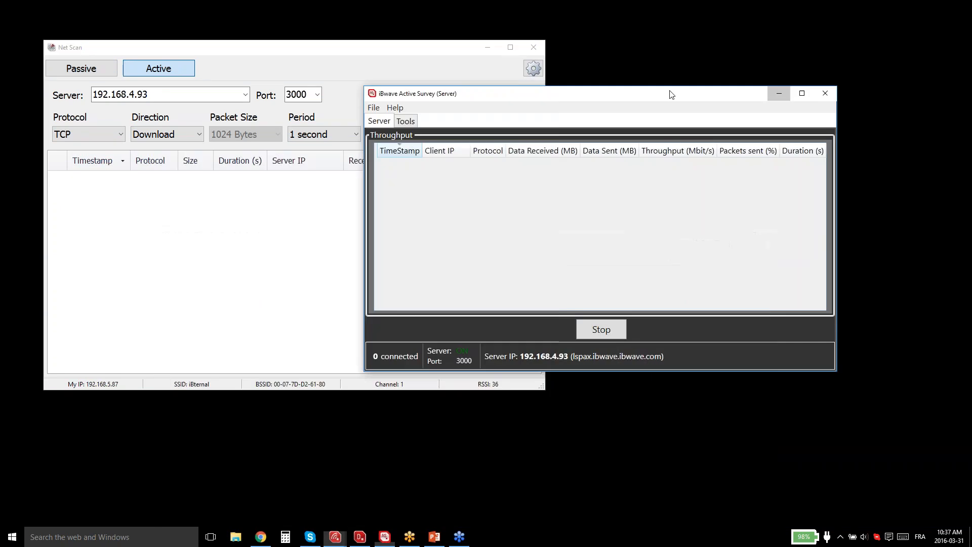
pyautogui.click(779, 94)
pyautogui.click(486, 49)
pyautogui.click(577, 139)
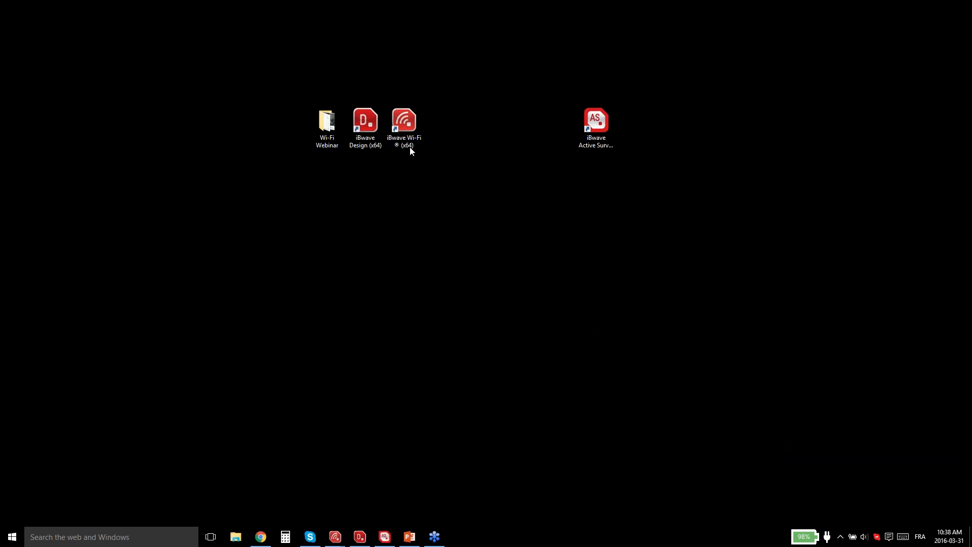
pyautogui.moveTo(605, 119); pyautogui.dragTo(527, 118)
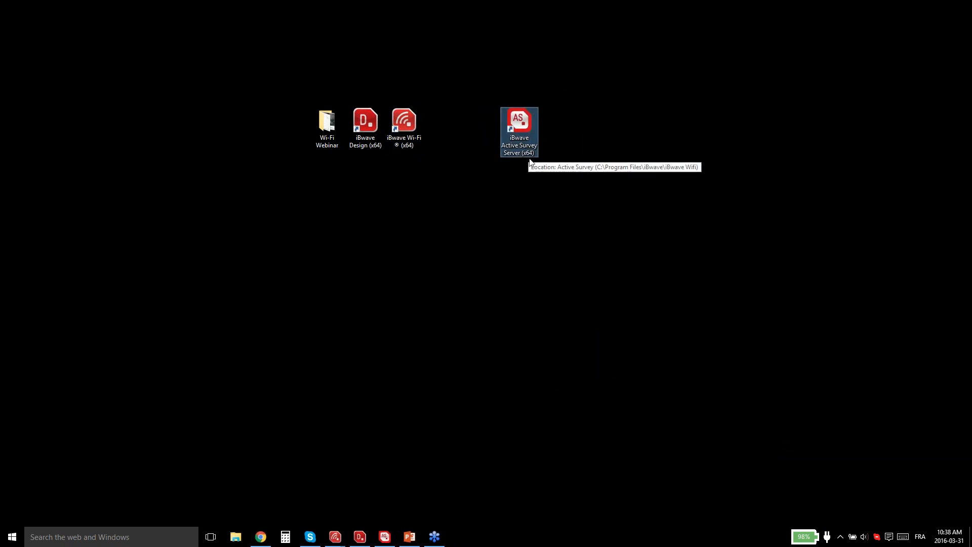
# Check the server IP and port in iBwave Active Survey (Server), then return to Net Scan in iBwave Wi-Fi.
pyautogui.click(385, 537)
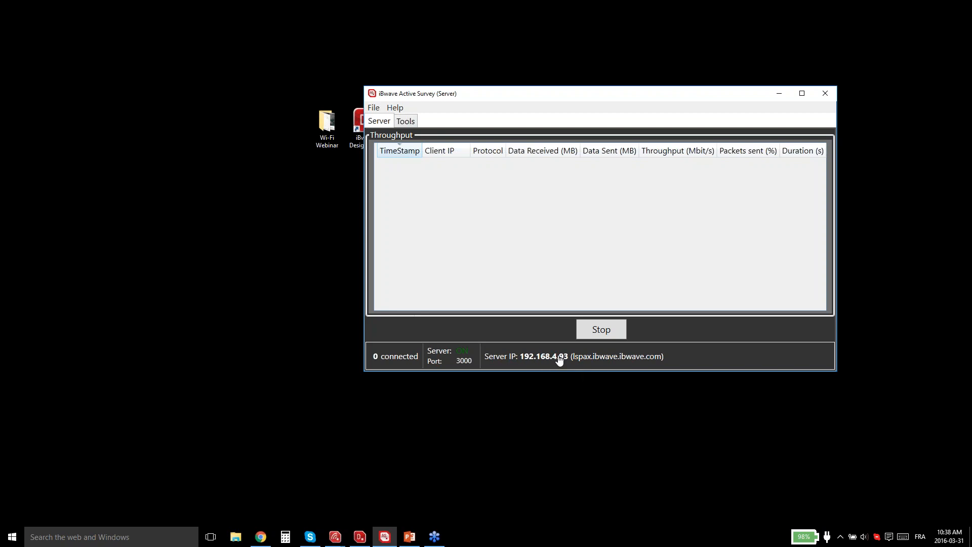
pyautogui.click(339, 540)
pyautogui.click(271, 503)
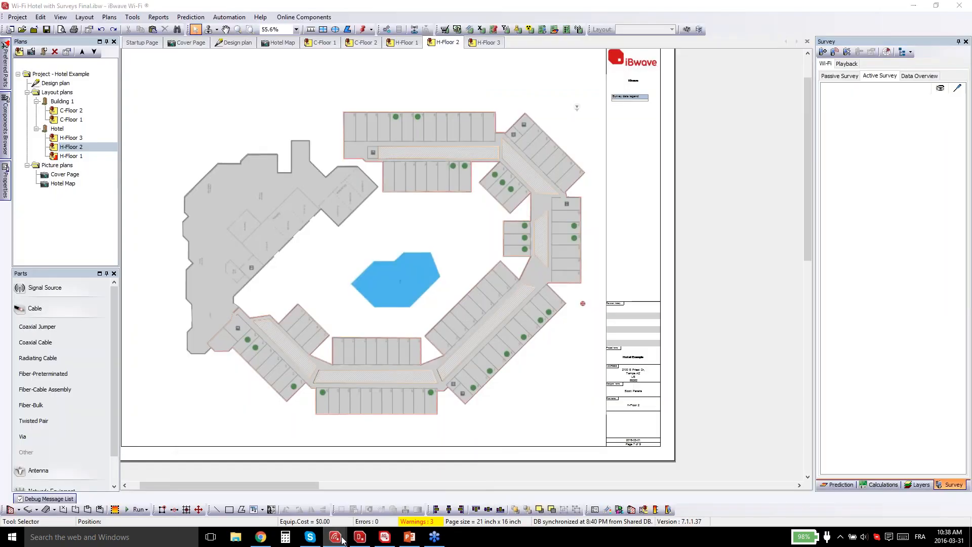
pyautogui.moveTo(335, 536)
pyautogui.click(446, 484)
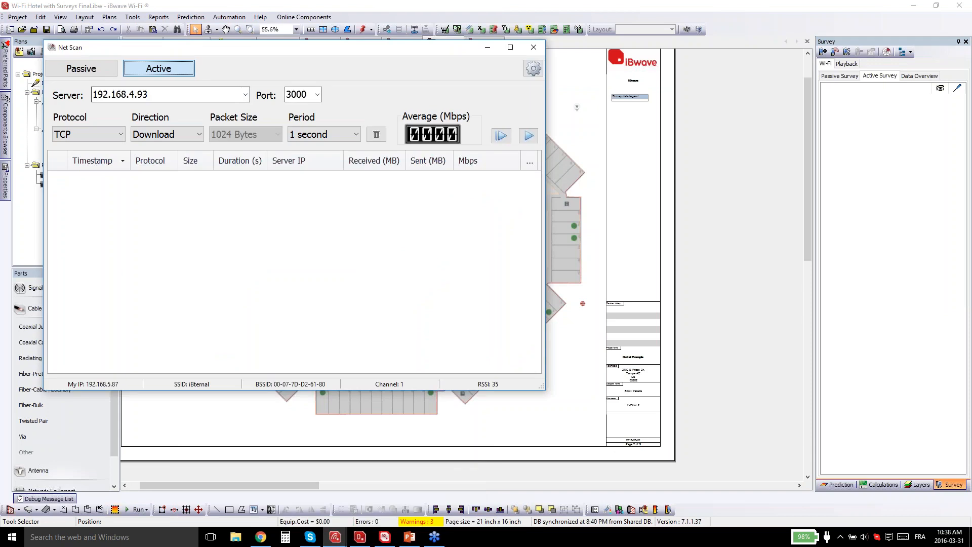
# Start an active TCP download test against server 192.168.4.93 on port 3000 with a 1 second period.
pyautogui.click(188, 94)
pyautogui.rightClick(182, 92)
pyautogui.click(213, 137)
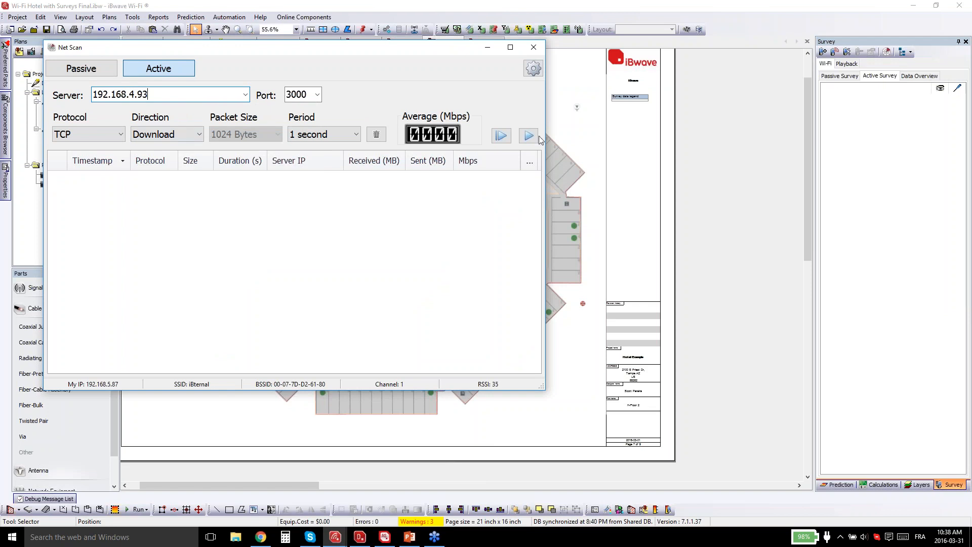
pyautogui.click(101, 133)
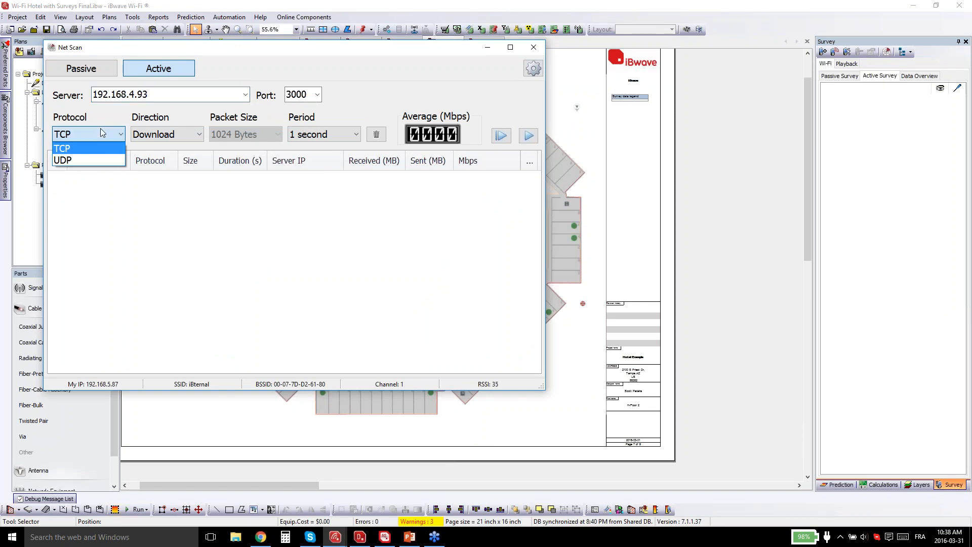
pyautogui.click(101, 133)
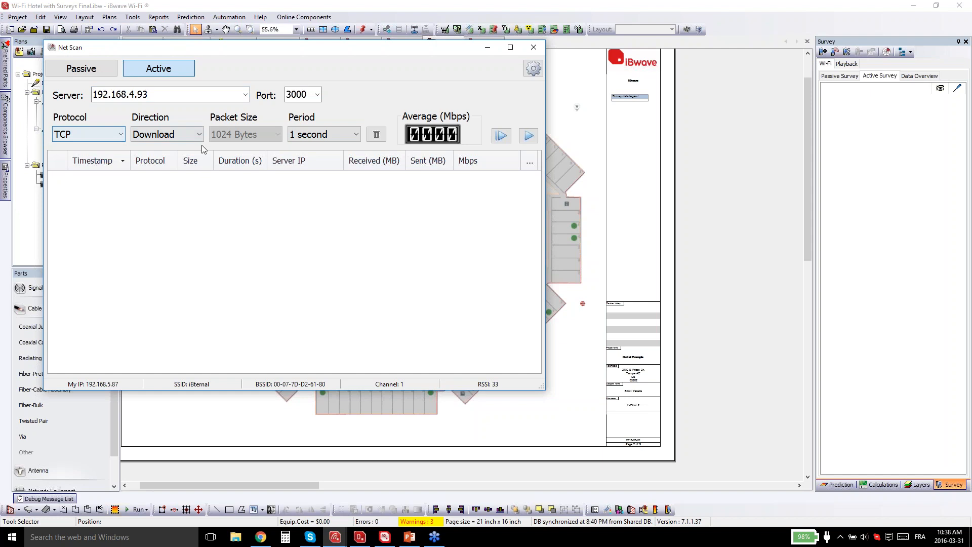
pyautogui.click(200, 135)
pyautogui.click(201, 133)
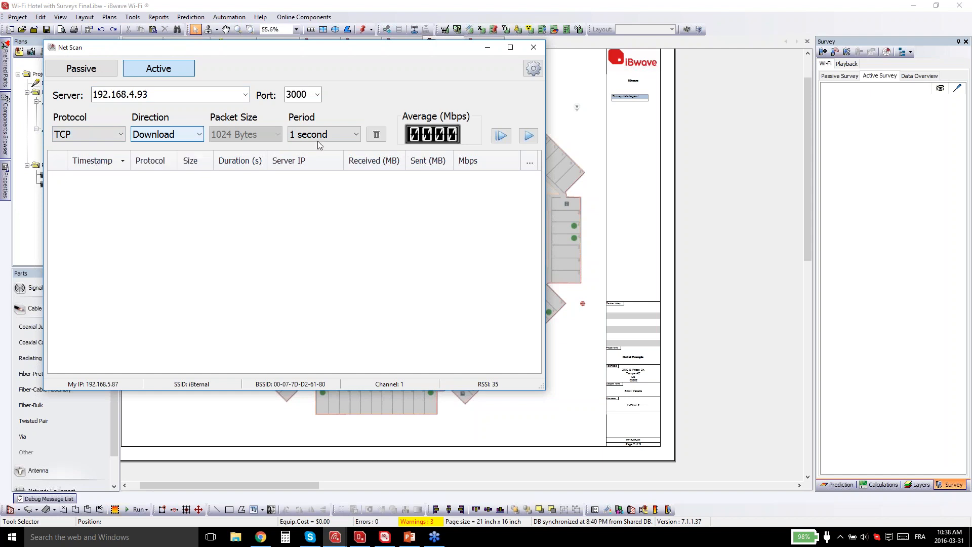
pyautogui.click(318, 141)
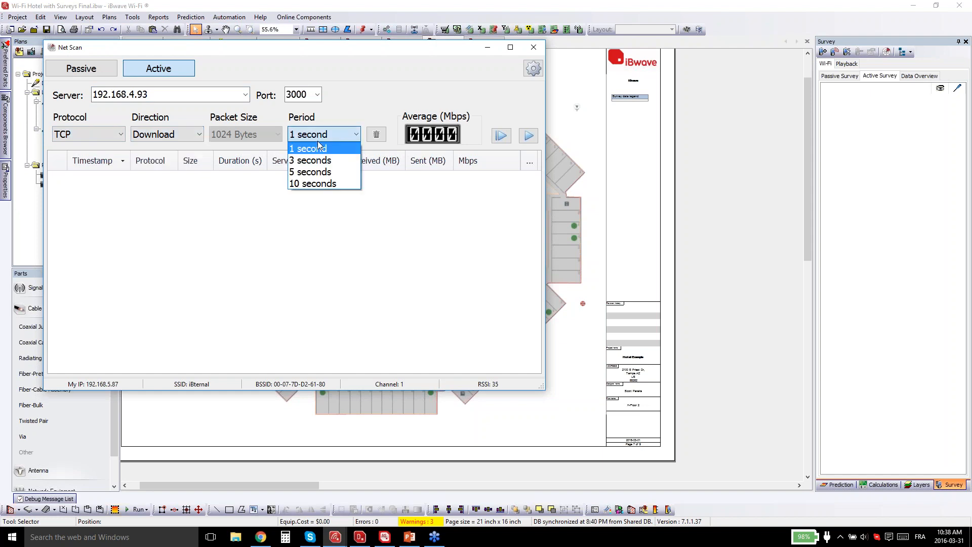
pyautogui.click(318, 143)
pyautogui.click(529, 136)
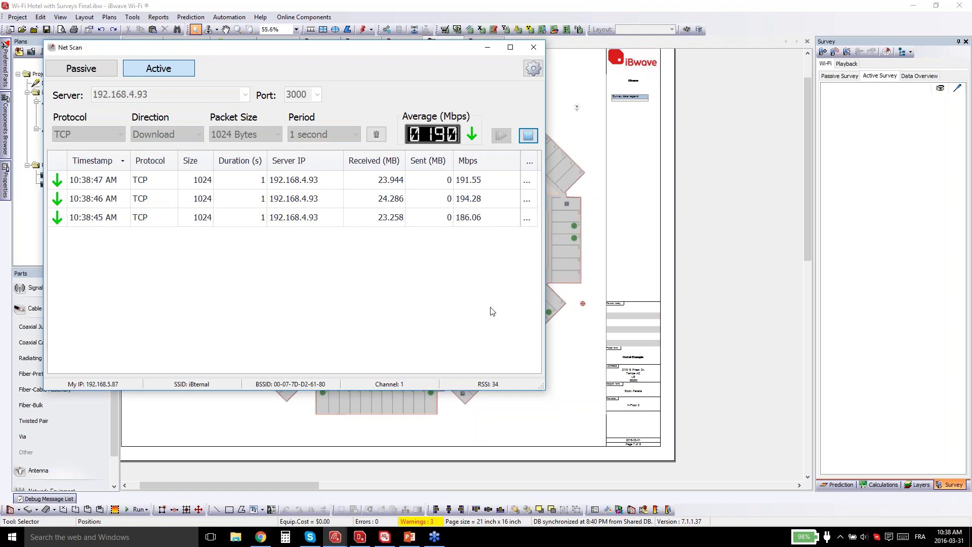
# Compare the throughput log in the Active Survey server window with Net Scan, then stop the test and close Net Scan.
pyautogui.click(384, 539)
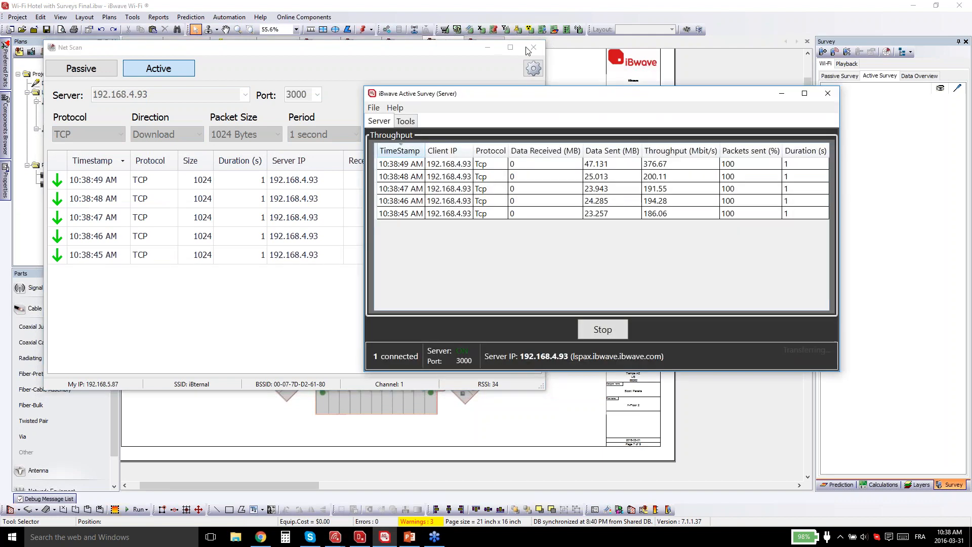
pyautogui.moveTo(360, 85); pyautogui.dragTo(399, 77)
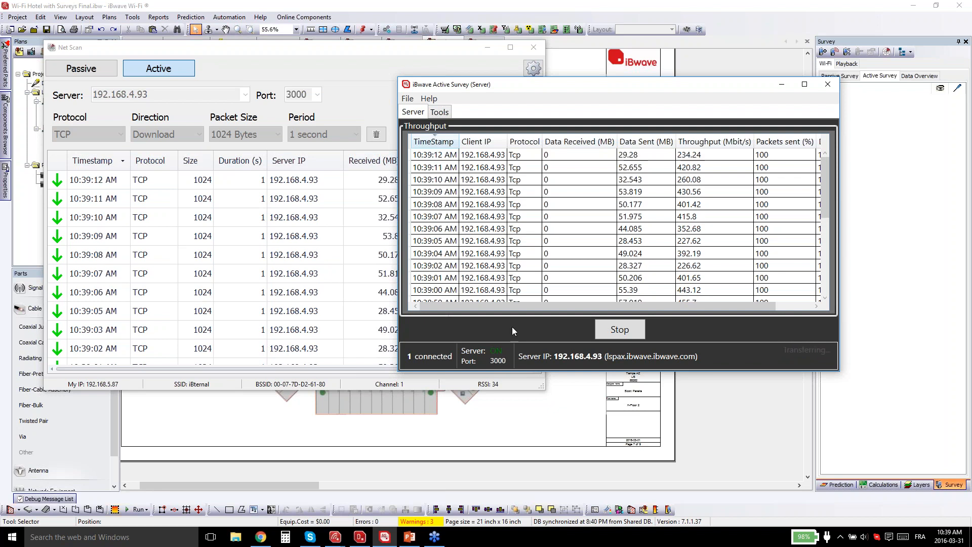
pyautogui.click(305, 71)
pyautogui.click(529, 135)
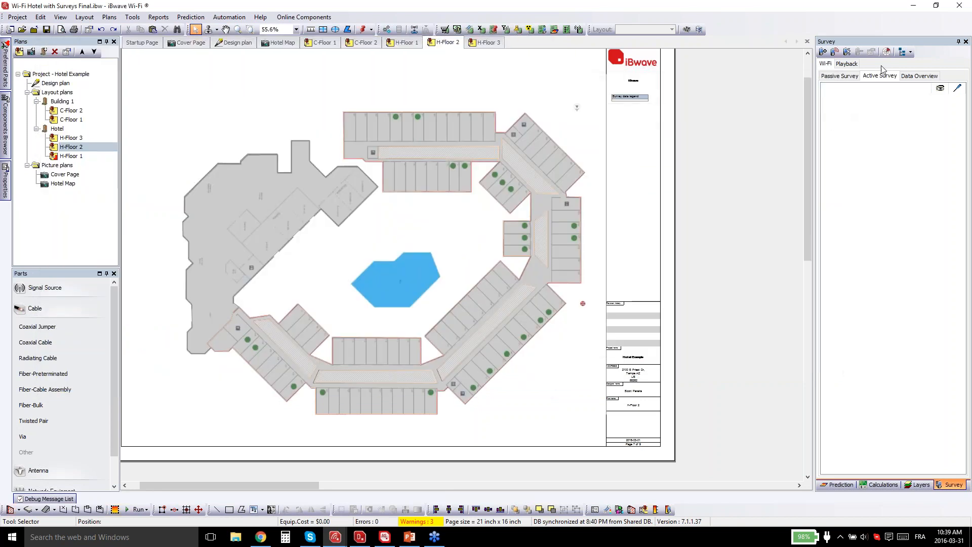
# Start a Wi-Fi passive data collection named New Survey with the Intel(R) Dual Band Wireless-AC 7265 device on 2.4 GHz.
pyautogui.click(837, 52)
pyautogui.click(547, 223)
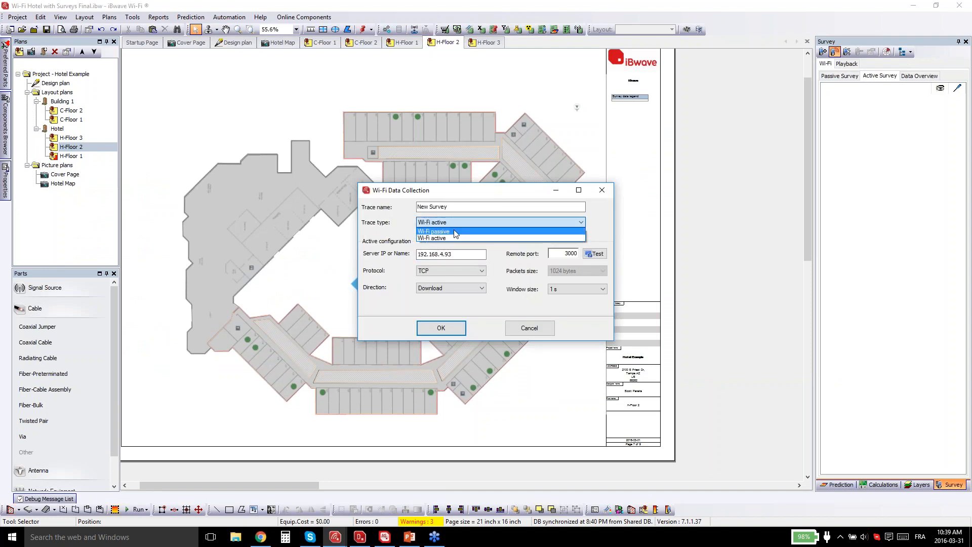
pyautogui.click(455, 232)
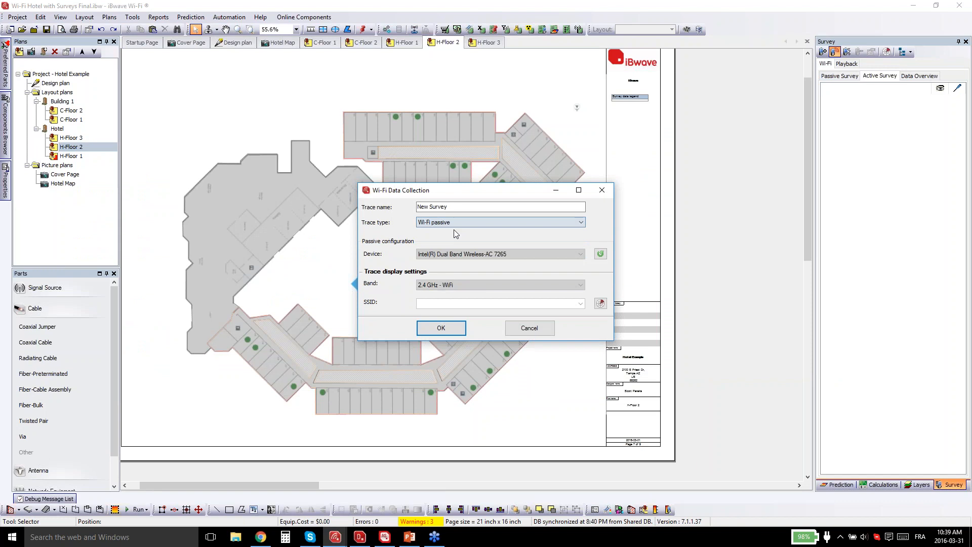
pyautogui.click(452, 330)
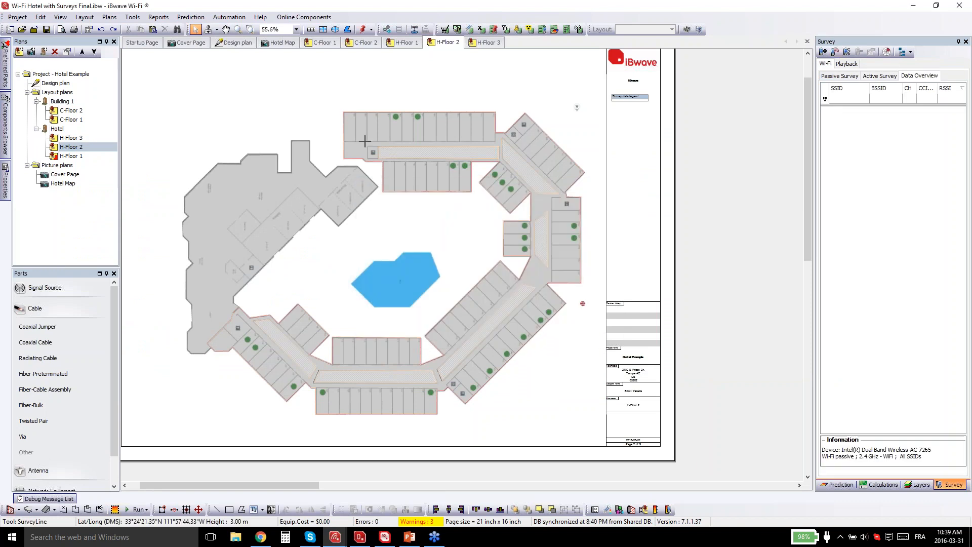
# Record four passive survey points along the upper wing's corridor on H-Floor 2 and finish the survey line.
pyautogui.click(363, 144)
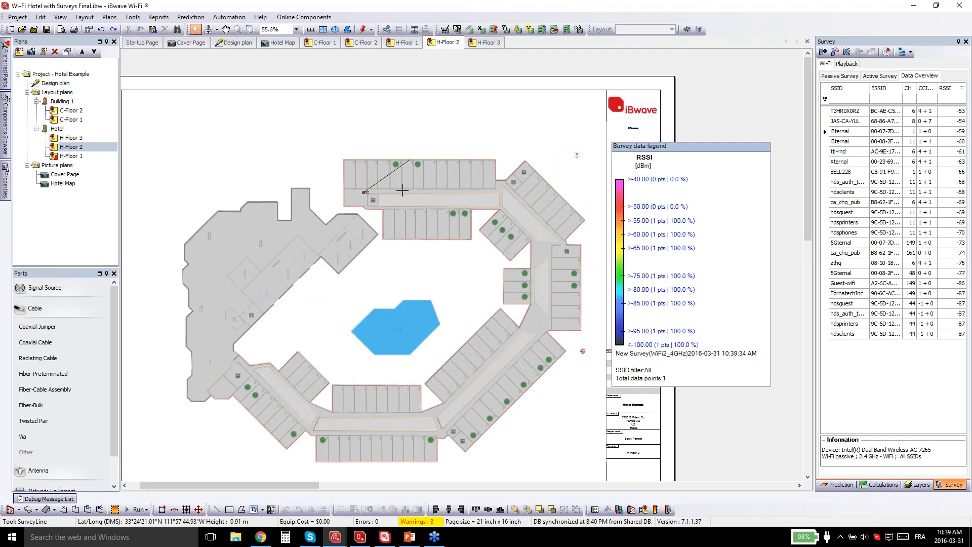
pyautogui.scroll(4, 400, 192)
pyautogui.click(417, 192)
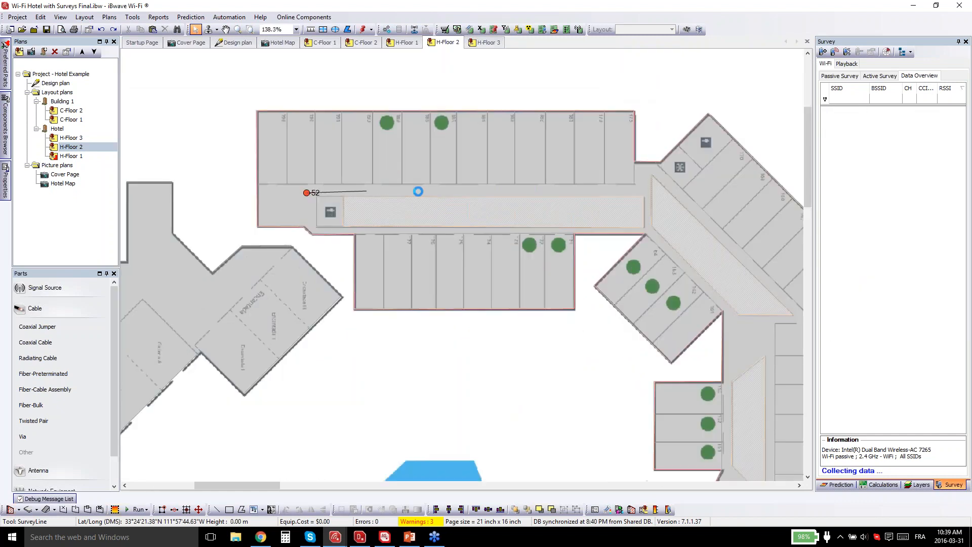
pyautogui.click(429, 191)
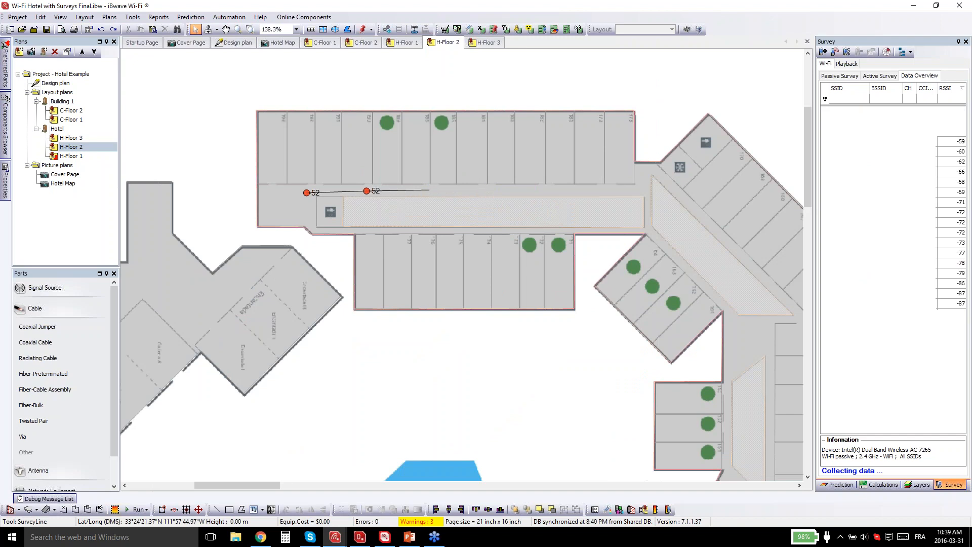
pyautogui.click(508, 191)
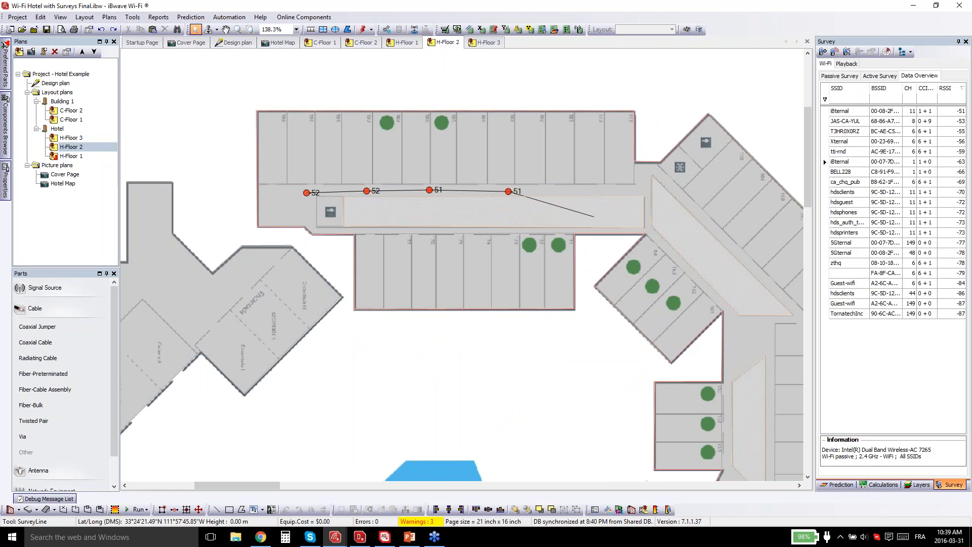
pyautogui.scroll(-5, 594, 216)
pyautogui.rightClick(579, 178)
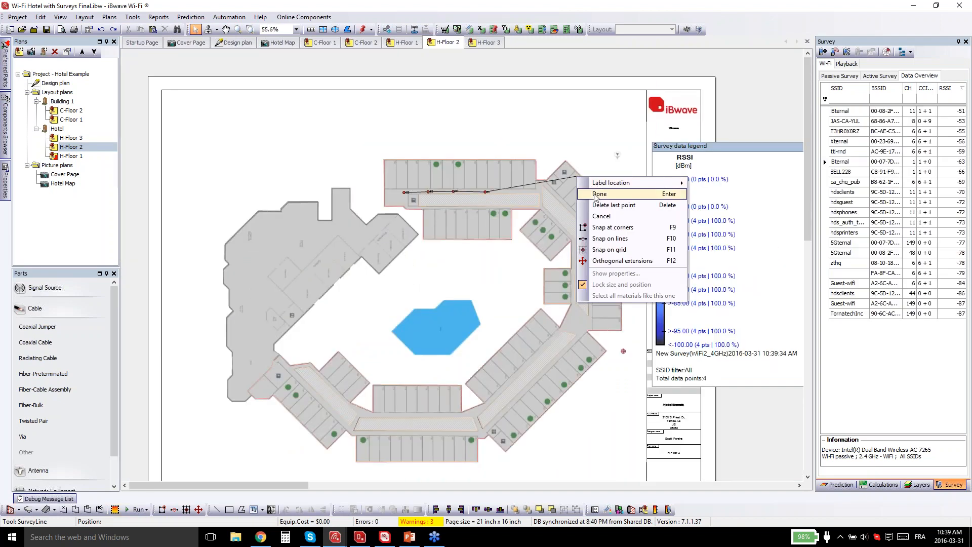
pyautogui.click(600, 194)
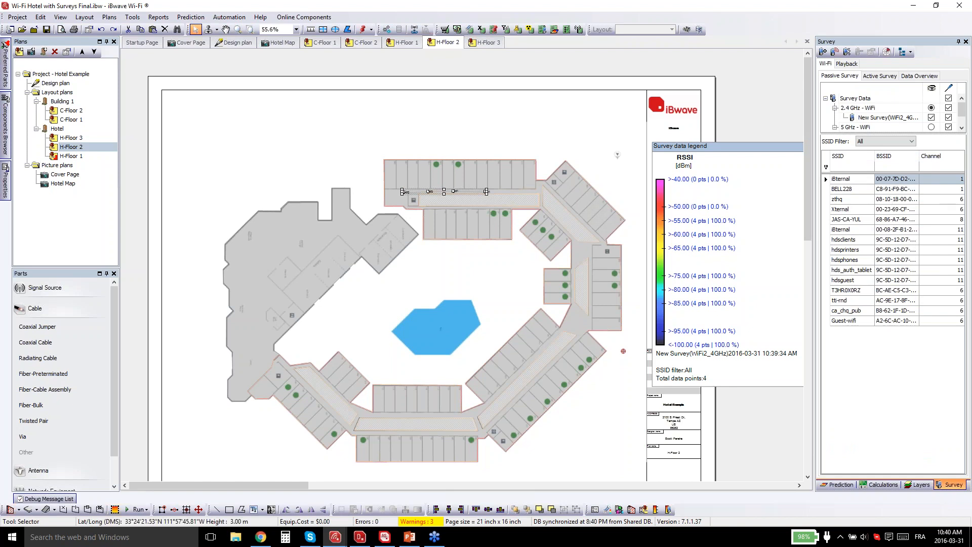
# Start a Wi-Fi active data collection named New Survey using server 192.168.4.93, port 3000, TCP download and a 1 s window.
pyautogui.click(489, 208)
pyautogui.click(836, 53)
pyautogui.click(482, 224)
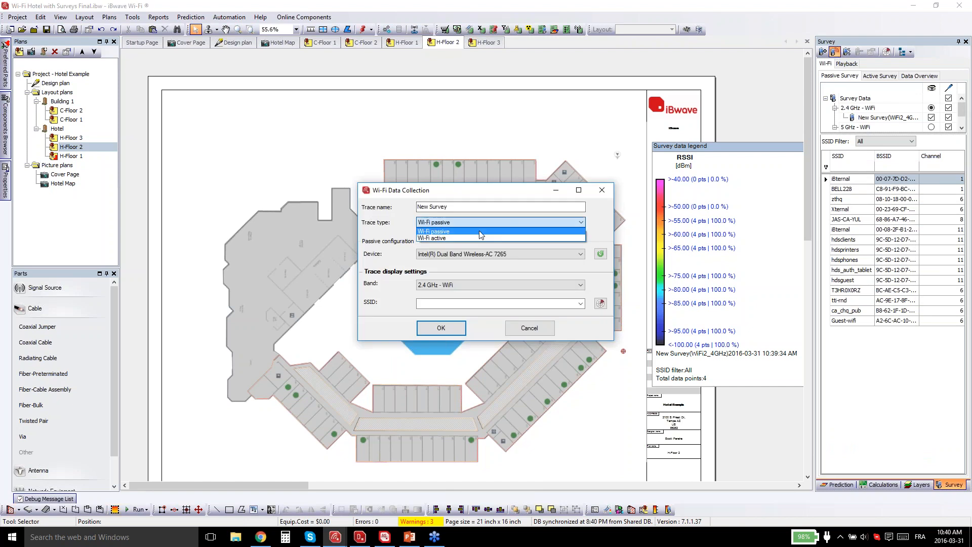
pyautogui.click(470, 237)
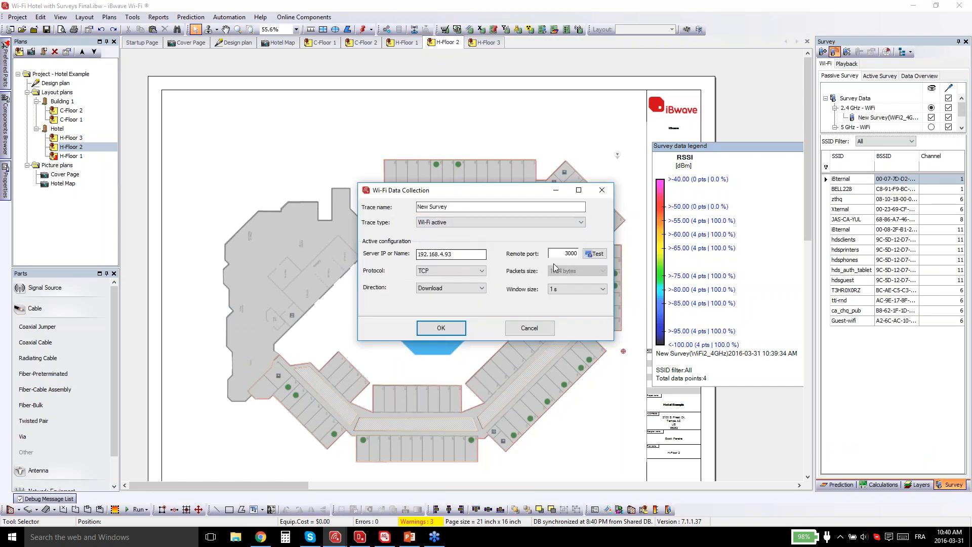
pyautogui.click(441, 329)
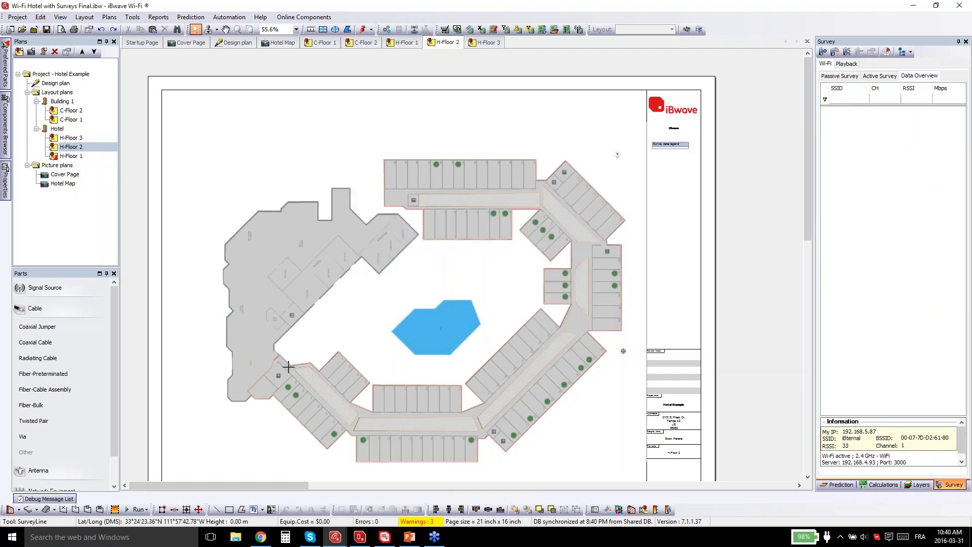
# Record nine active survey points along the lower wing's corridor on H-Floor 2 and finish the survey line.
pyautogui.click(290, 367)
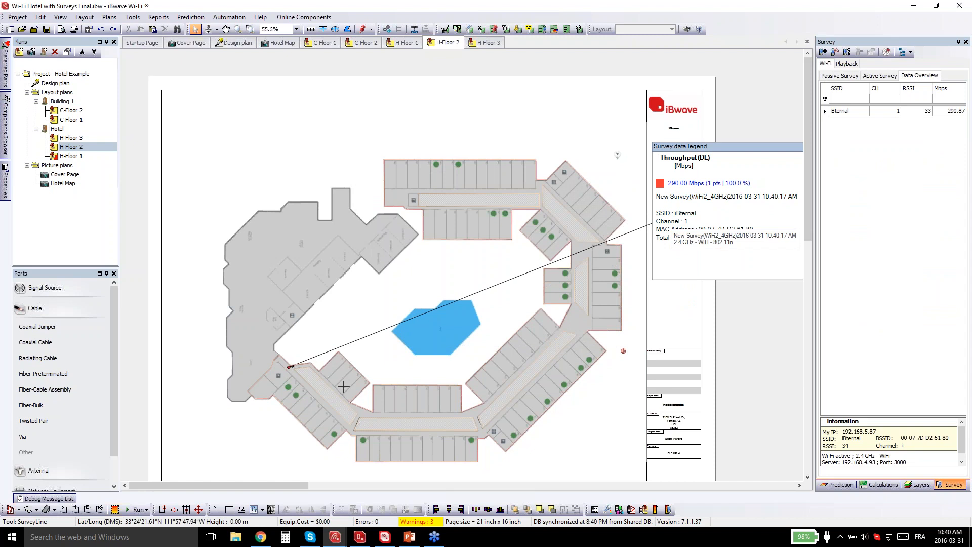
pyautogui.click(313, 390)
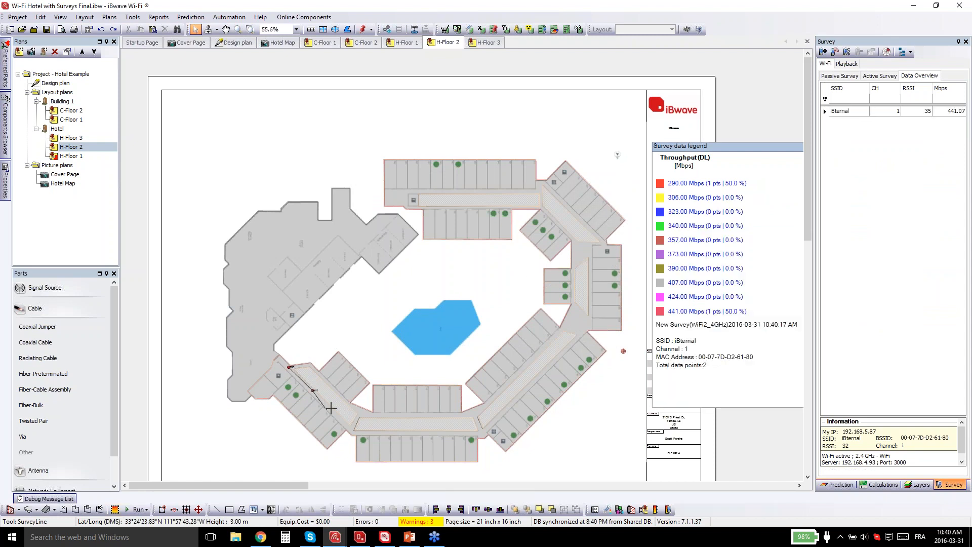
pyautogui.click(332, 409)
pyautogui.click(346, 428)
pyautogui.click(360, 433)
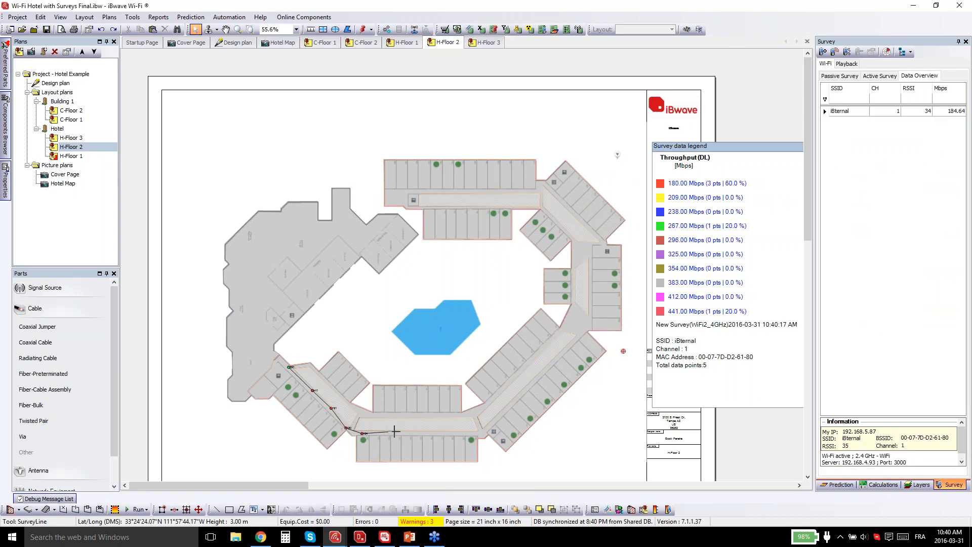
pyautogui.click(399, 434)
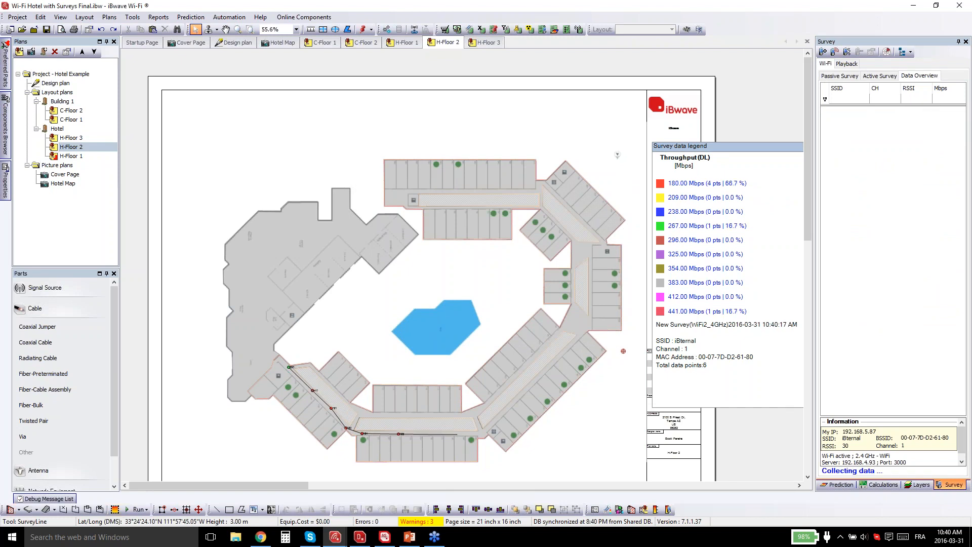
pyautogui.click(458, 434)
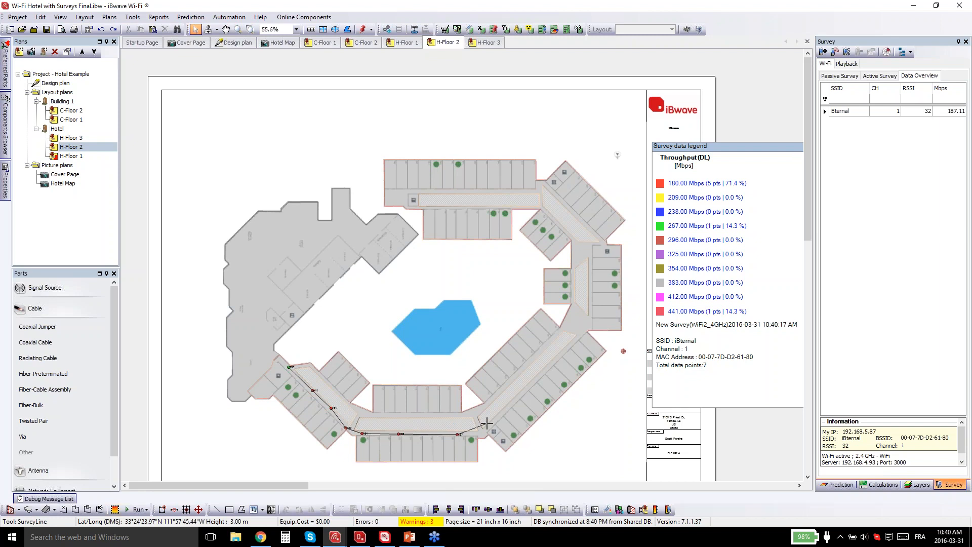
pyautogui.click(481, 433)
pyautogui.rightClick(510, 274)
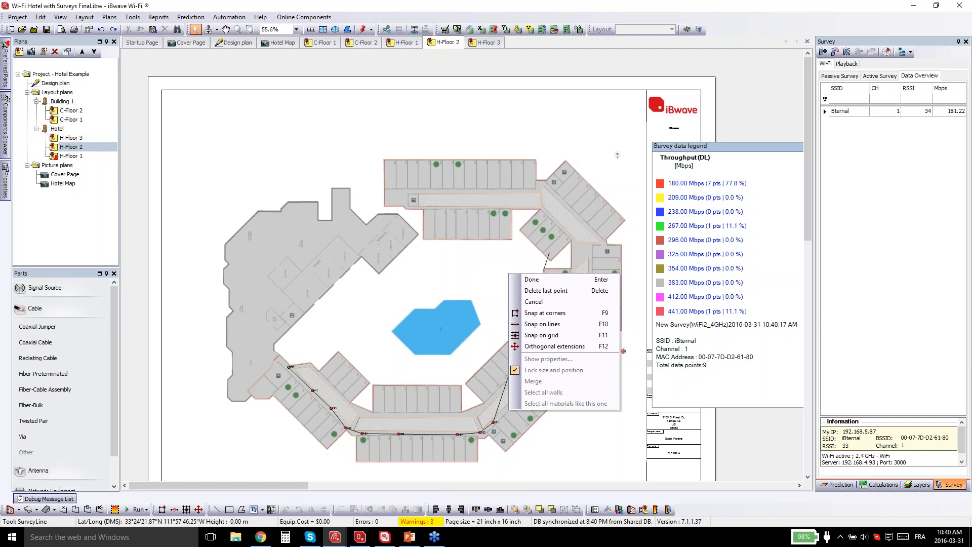
pyautogui.click(547, 282)
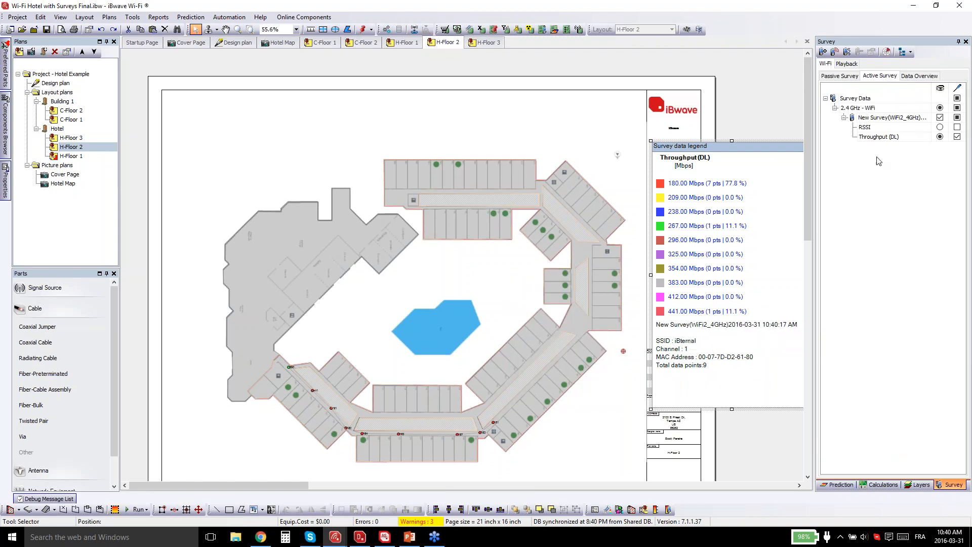
# Compare the RSSI and Throughput (DL) displays of the new active survey, leave Throughput (DL) shown and deselect the legend.
pyautogui.click(941, 127)
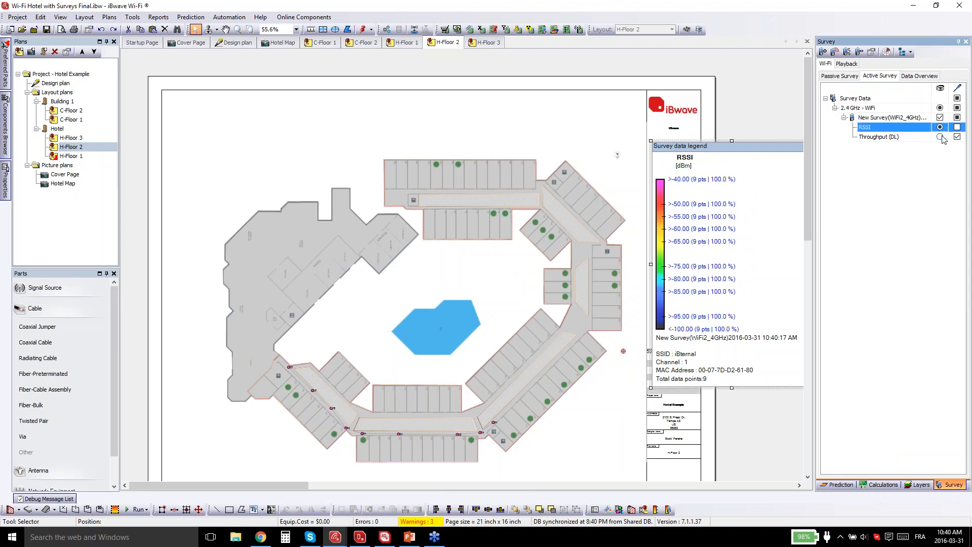
pyautogui.click(940, 137)
pyautogui.click(941, 127)
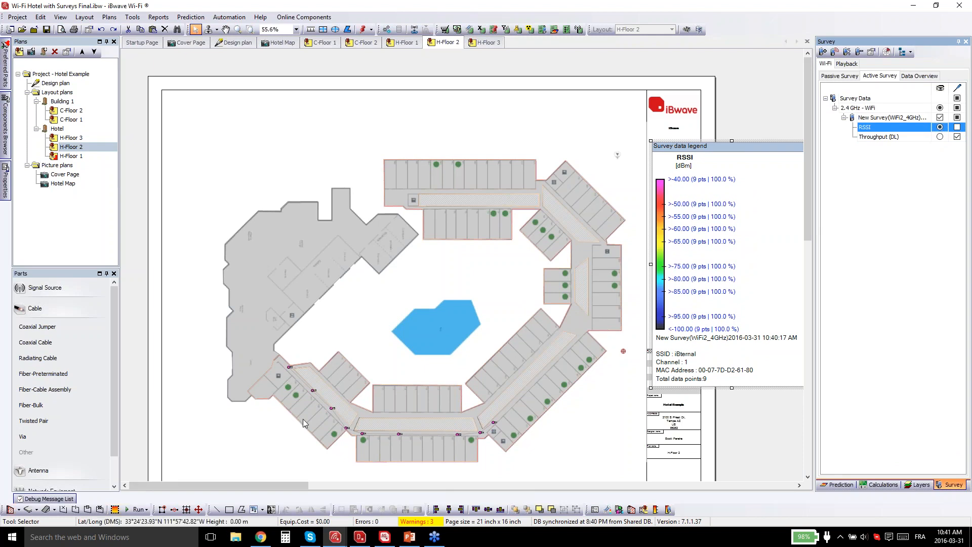
pyautogui.click(941, 138)
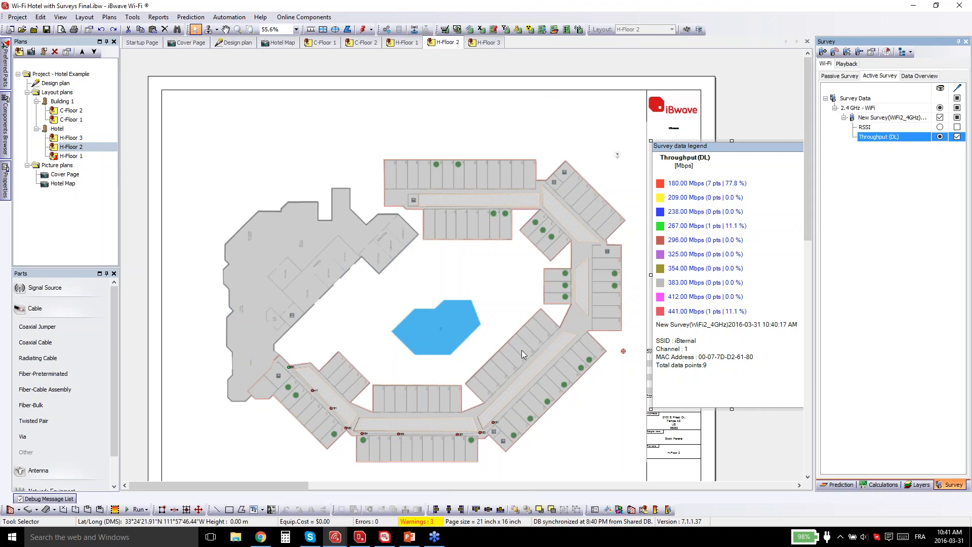
pyautogui.click(575, 128)
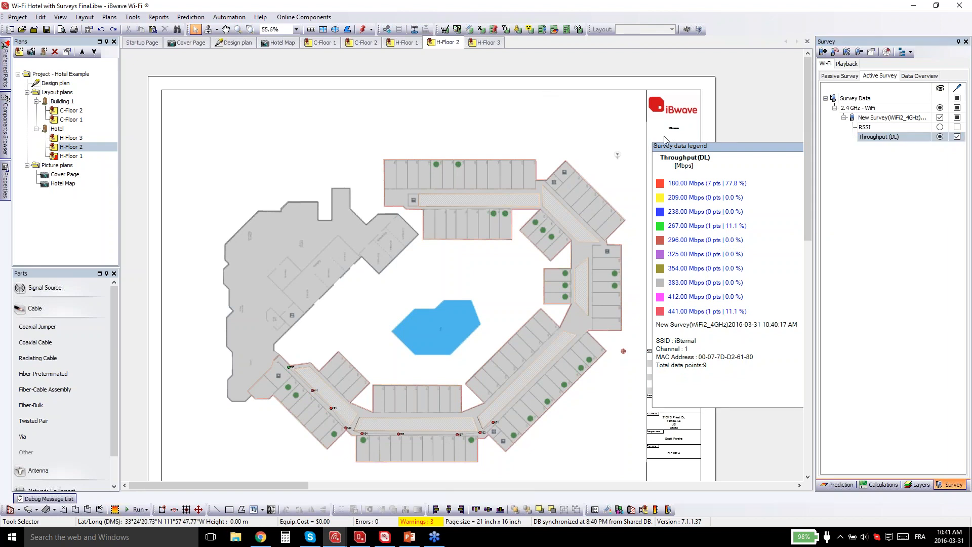
# Browse the Aerohive and Aruba access point models, including the AP-135, and leave the part selection without placing one.
pyautogui.click(77, 289)
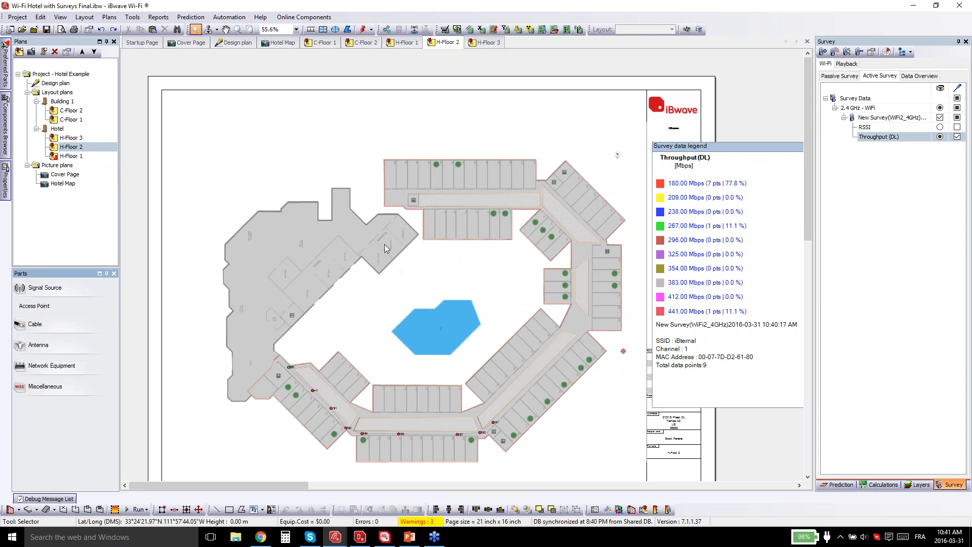
pyautogui.click(43, 307)
pyautogui.click(208, 365)
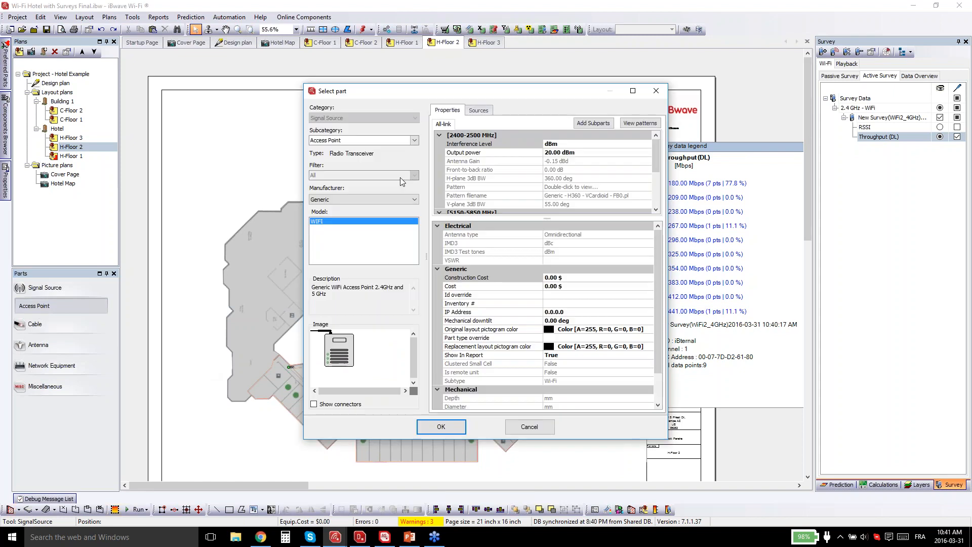
pyautogui.click(415, 200)
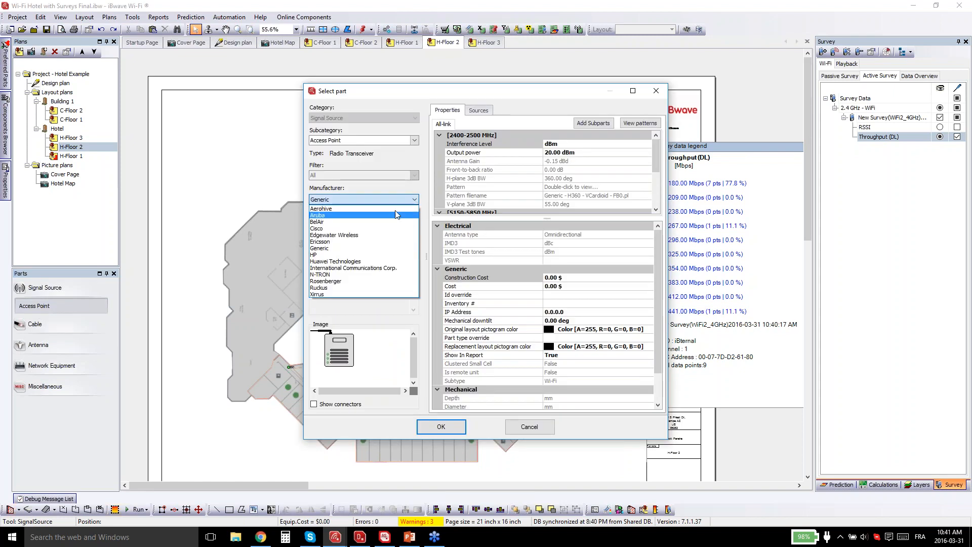
pyautogui.click(353, 212)
pyautogui.click(319, 235)
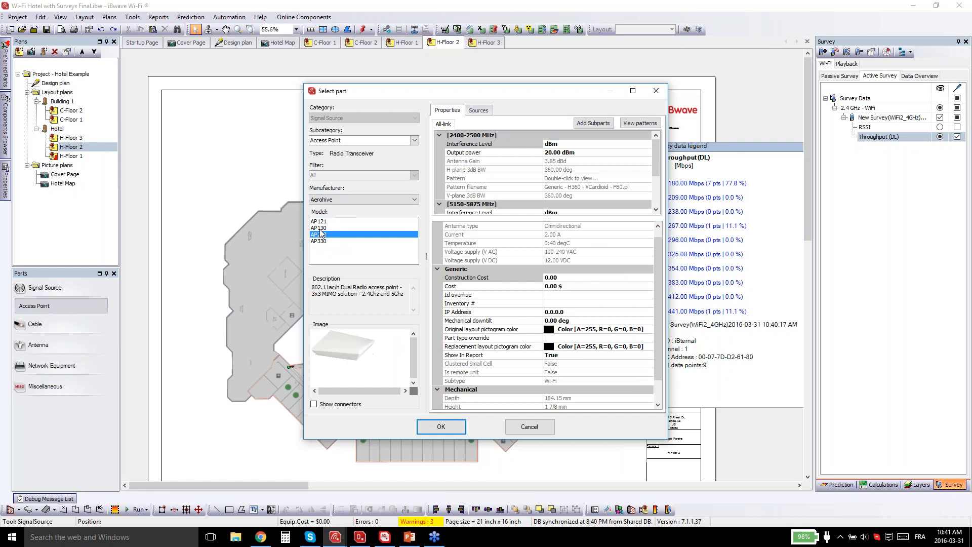
pyautogui.click(319, 240)
pyautogui.click(318, 235)
pyautogui.click(390, 201)
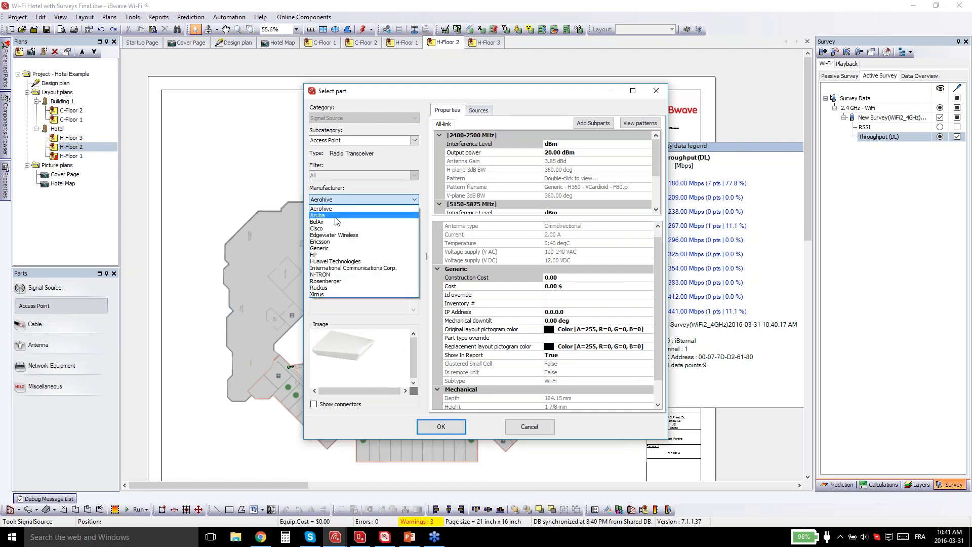
pyautogui.click(334, 215)
pyautogui.click(321, 241)
pyautogui.click(321, 260)
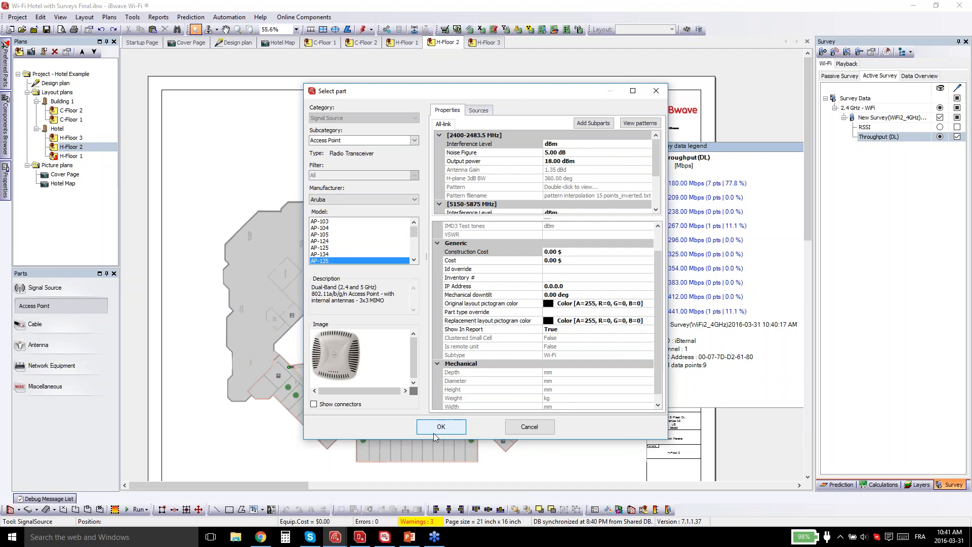
pyautogui.click(528, 427)
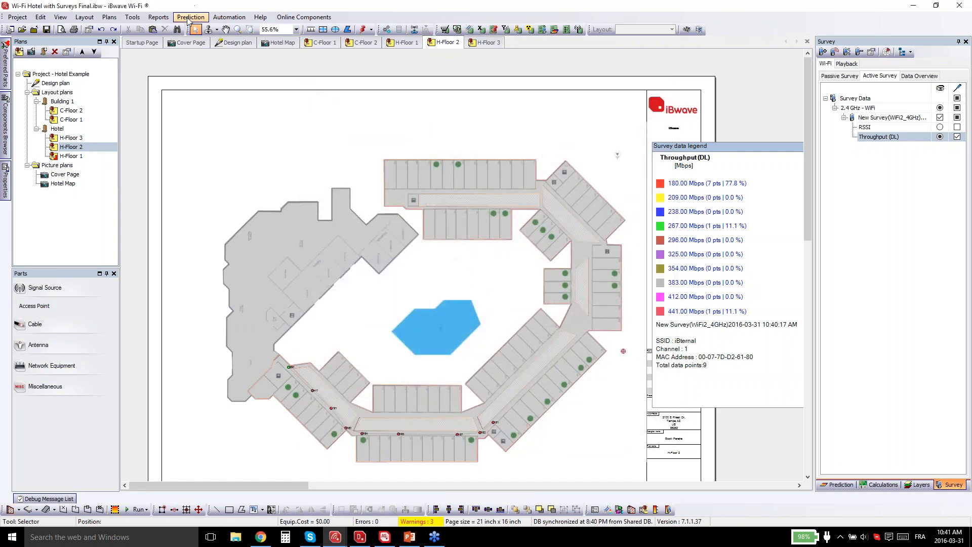
# Run Automatic Access Point Placement on H-Floor 2 with the Generic WIFI access point and medium overlapping for both bands, and apply the result.
pyautogui.click(220, 19)
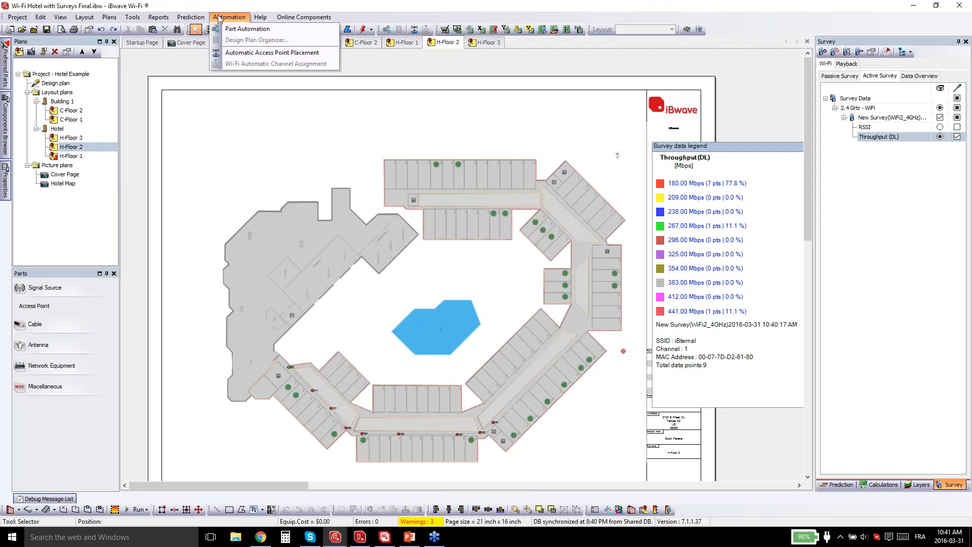
pyautogui.click(270, 53)
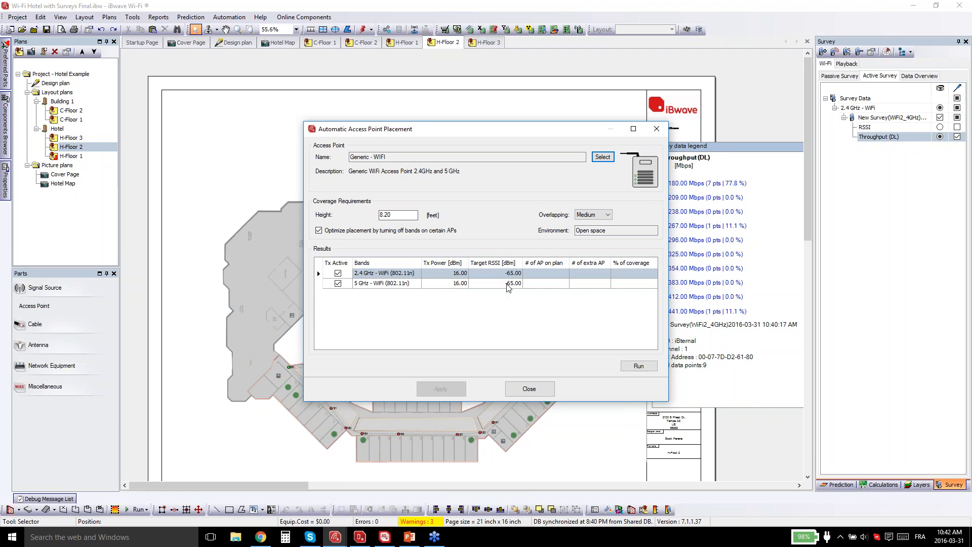
pyautogui.click(644, 369)
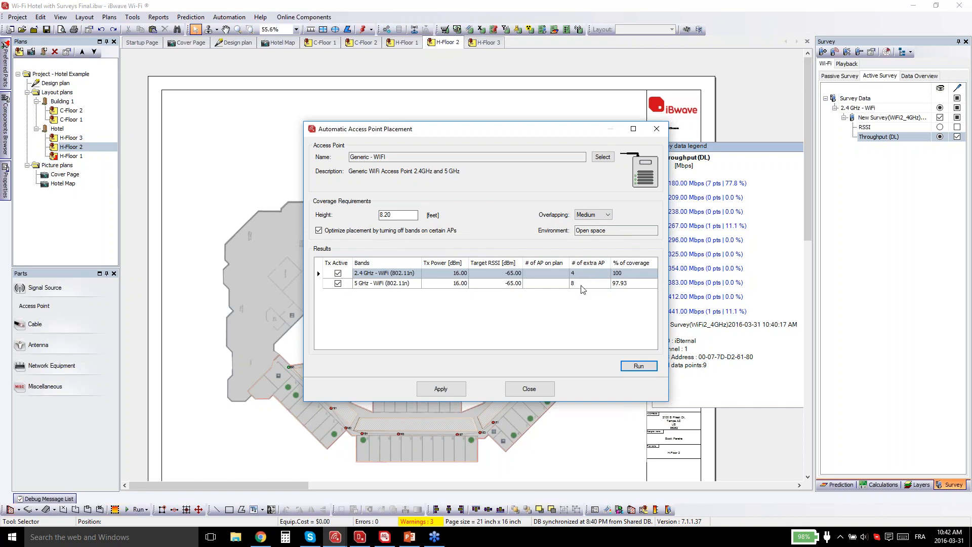
pyautogui.click(449, 393)
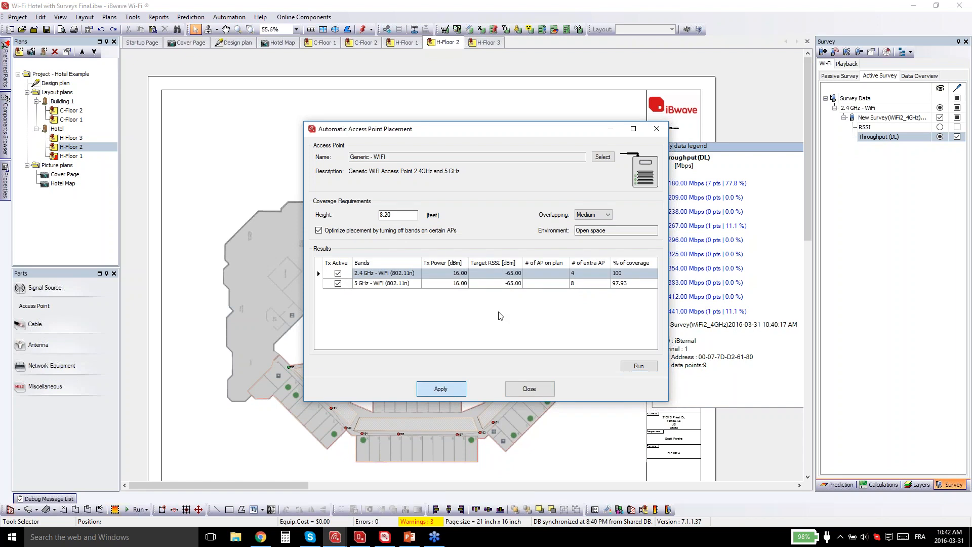
pyautogui.click(656, 130)
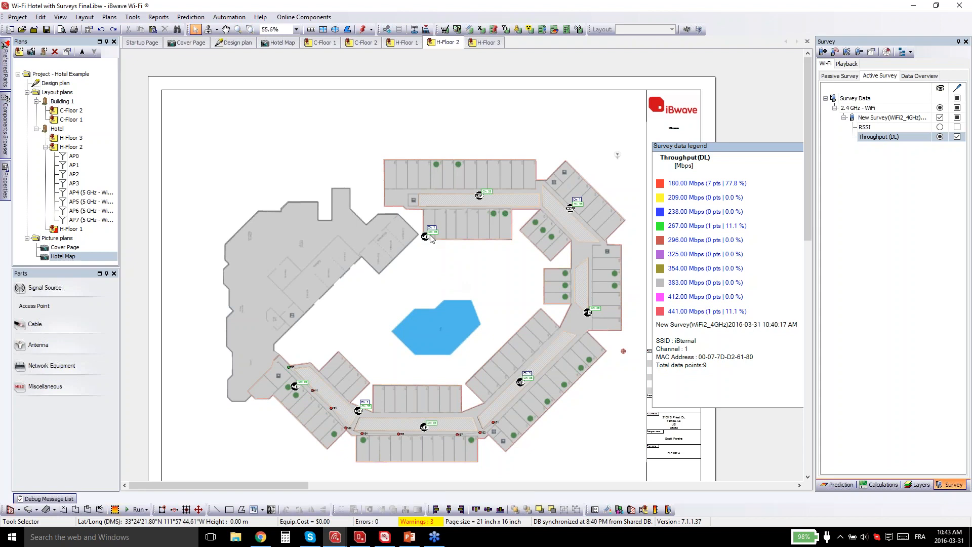
# Reposition the eight automatically placed access points on H-Floor 2, shifting most into nearby rooms and one into the large building section.
pyautogui.moveTo(427, 236); pyautogui.dragTo(430, 227)
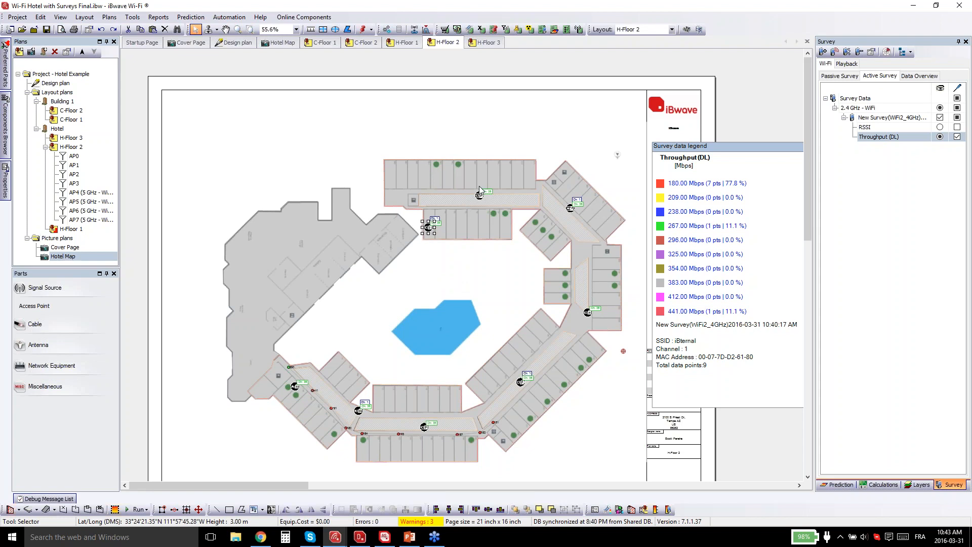
pyautogui.moveTo(479, 196); pyautogui.dragTo(474, 178)
pyautogui.click(572, 208)
pyautogui.moveTo(571, 208); pyautogui.dragTo(580, 204)
pyautogui.moveTo(587, 312)
pyautogui.mouseDown()
pyautogui.moveTo(587, 330)
pyautogui.moveTo(578, 320)
pyautogui.mouseUp()
pyautogui.moveTo(521, 384); pyautogui.dragTo(541, 394)
pyautogui.moveTo(427, 425); pyautogui.dragTo(419, 451)
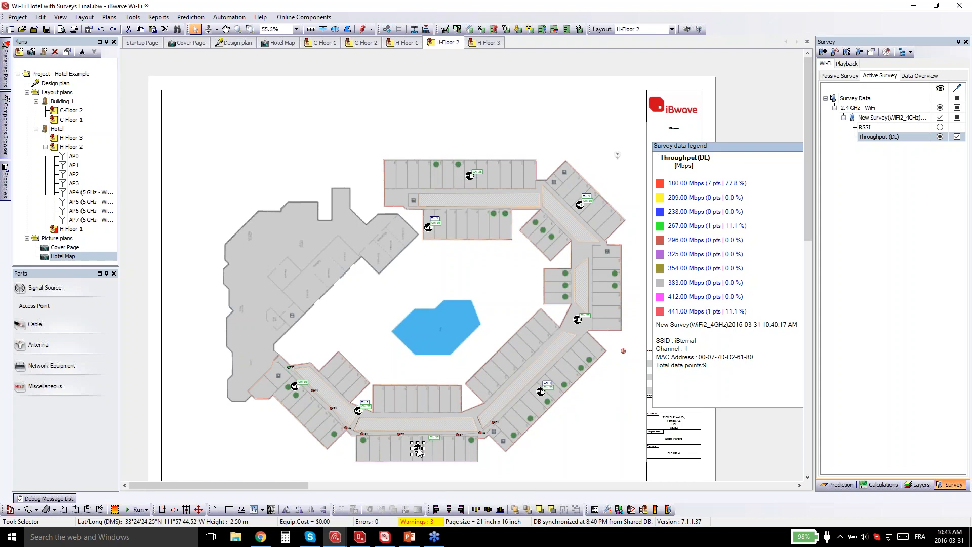
pyautogui.moveTo(360, 411); pyautogui.dragTo(381, 394)
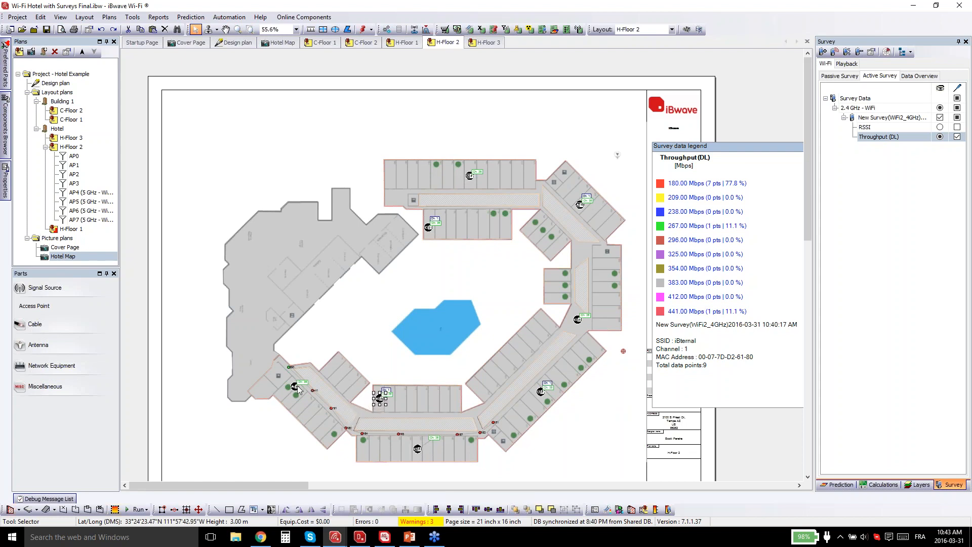
pyautogui.moveTo(297, 390); pyautogui.dragTo(251, 343)
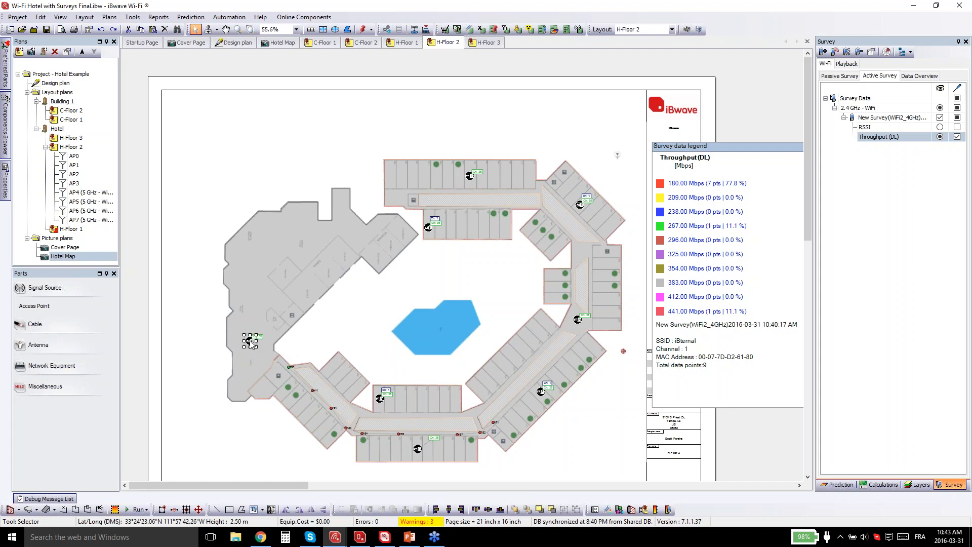
pyautogui.click(495, 258)
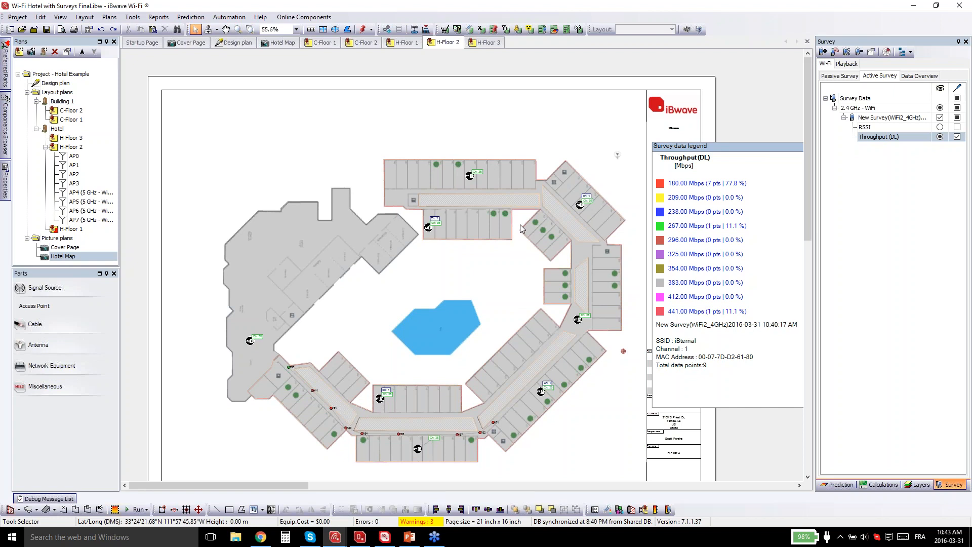
# Run Wi-Fi Automatic Channel Assignment for 2.4 and 5 GHz with channels 1, 6, 11 and UNII-1 enabled alongside UNII-2, and apply the new channels.
pyautogui.scroll(5, 520, 225)
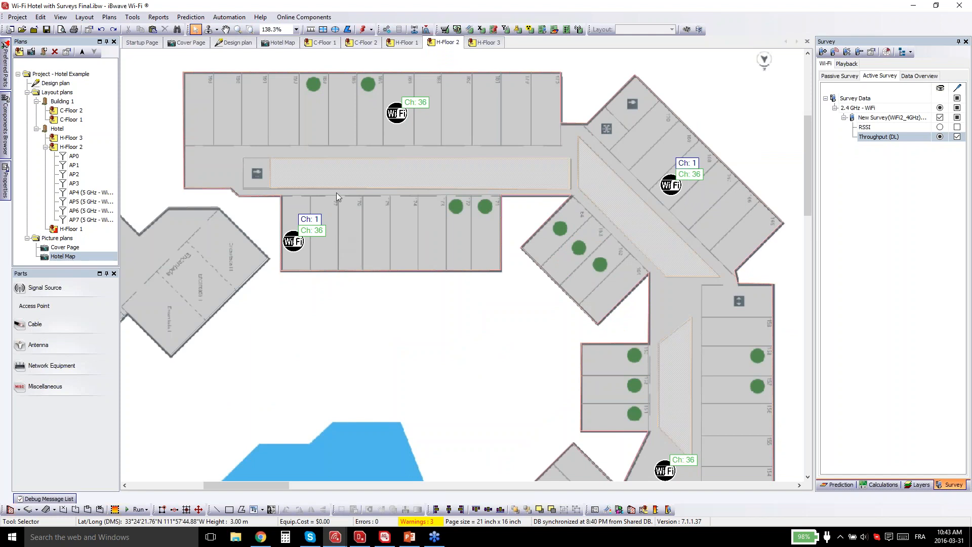
pyautogui.click(230, 17)
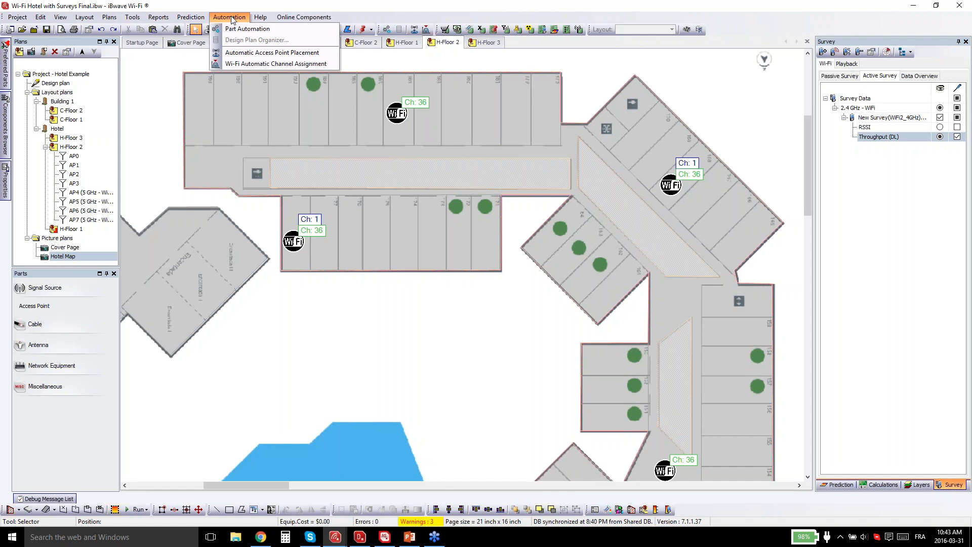
pyautogui.click(258, 63)
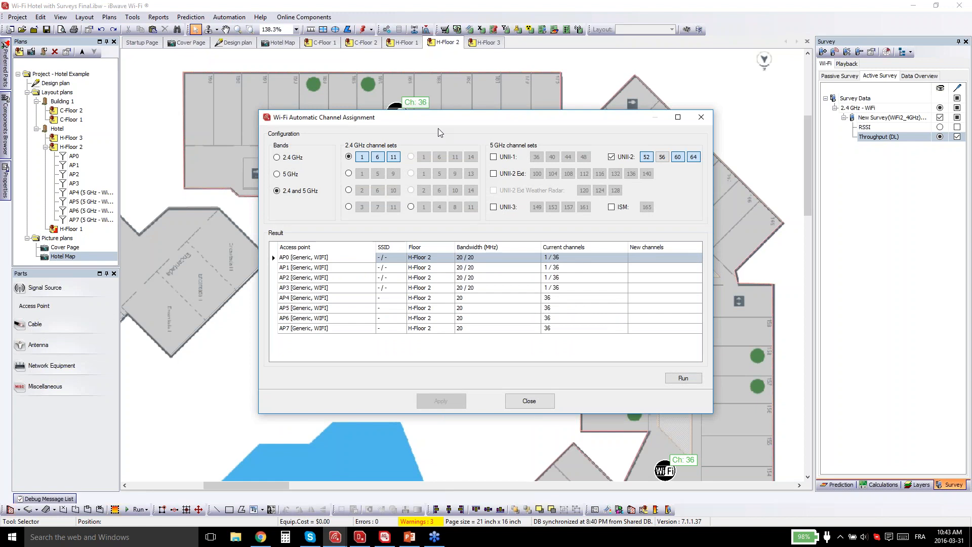
pyautogui.click(494, 157)
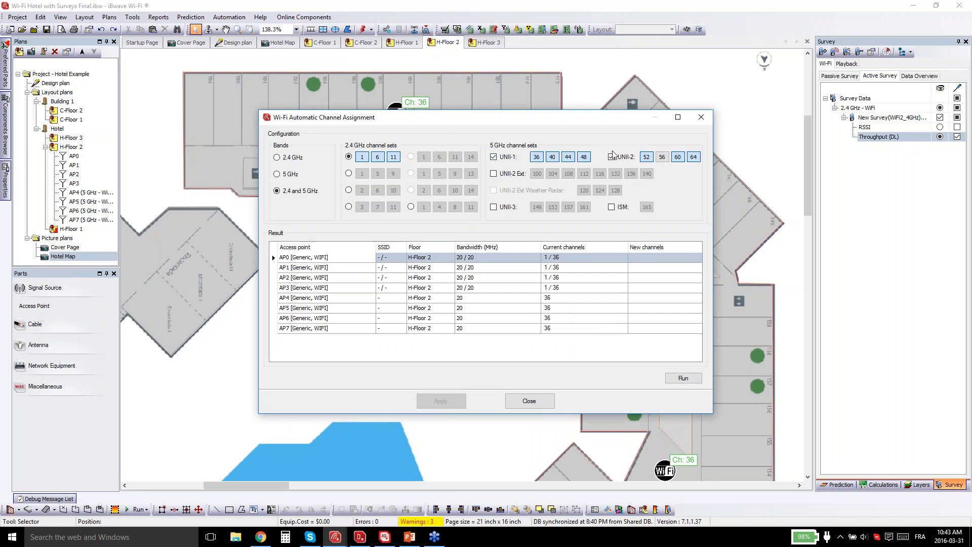
pyautogui.click(662, 158)
pyautogui.click(683, 379)
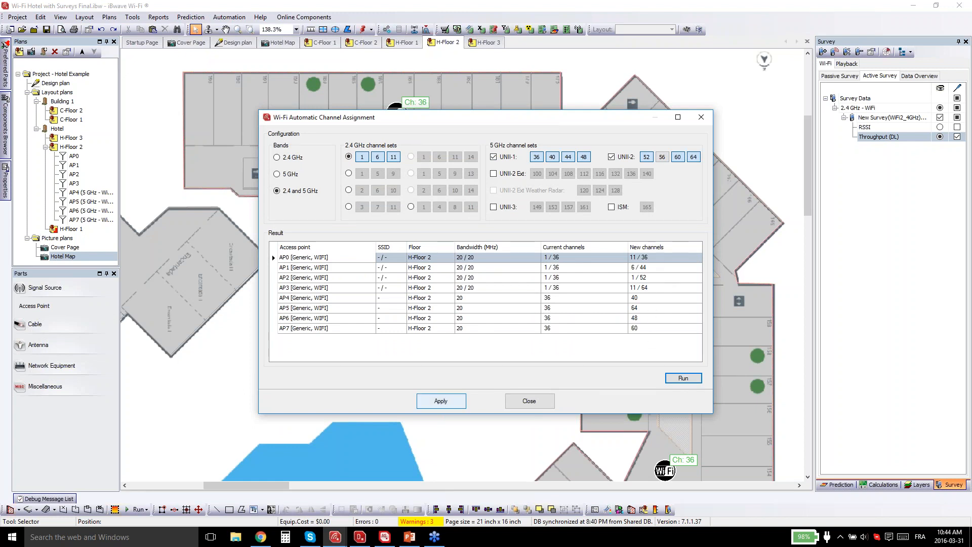
pyautogui.click(441, 402)
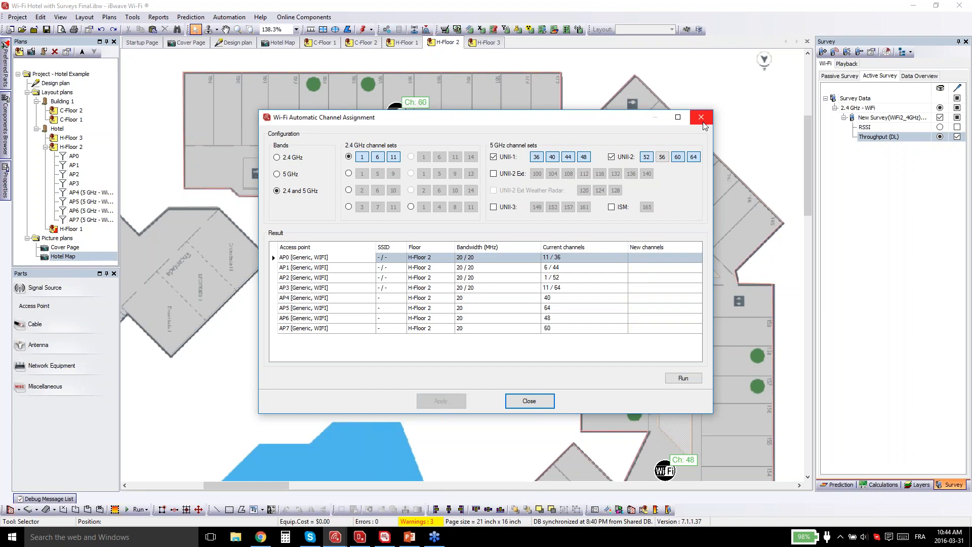
pyautogui.click(702, 118)
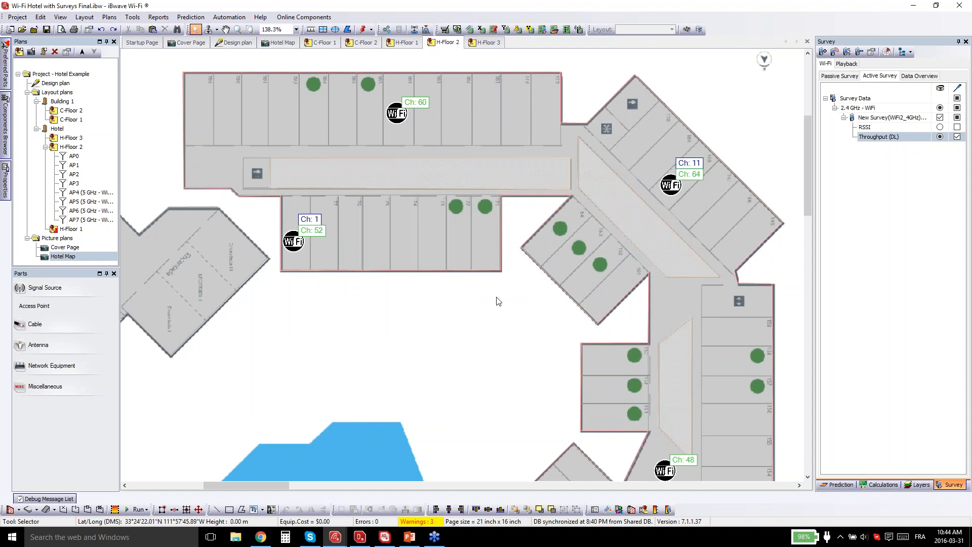
# Place one network controller in the end room of the block containing the Ch 11 / Ch 36 access point on H-Floor 2.
pyautogui.scroll(-5, 339, 348)
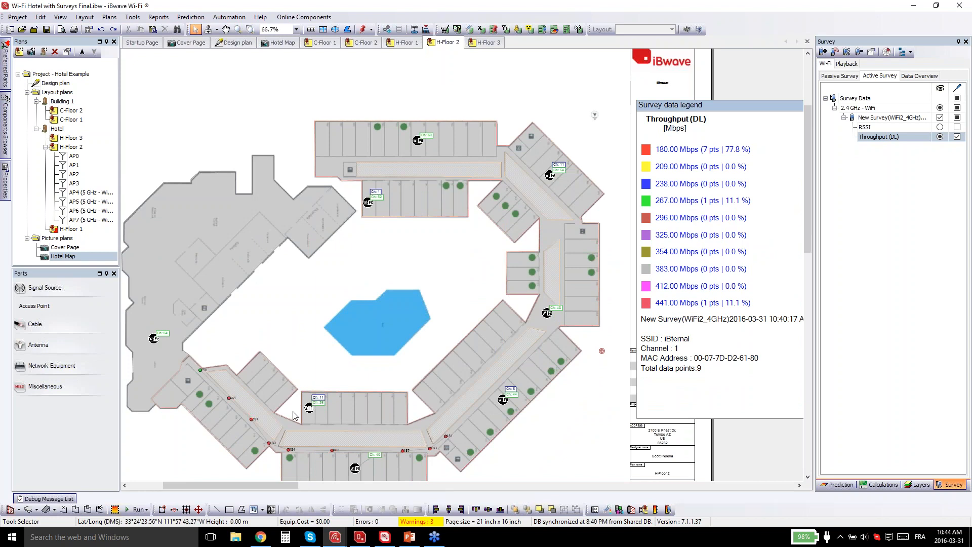
pyautogui.scroll(3, 294, 416)
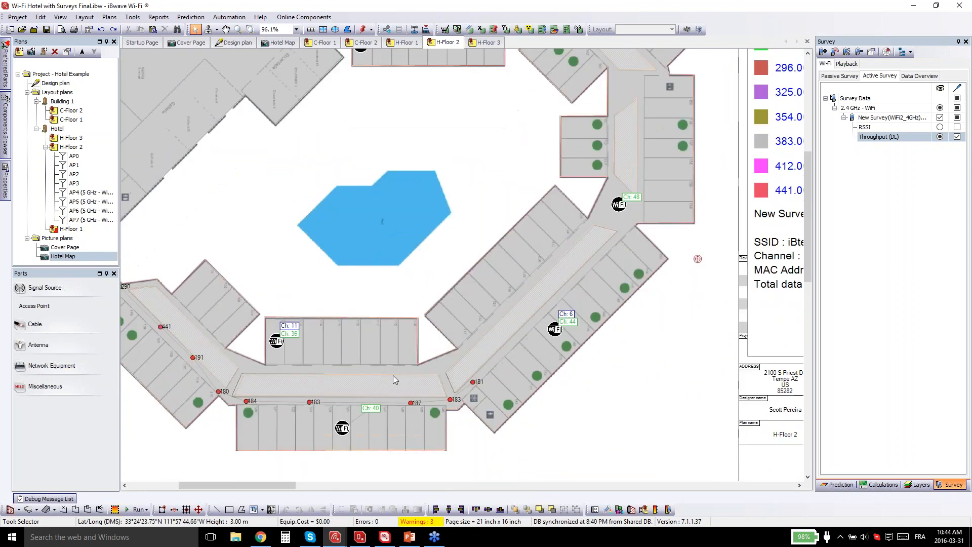
pyautogui.scroll(2, 393, 375)
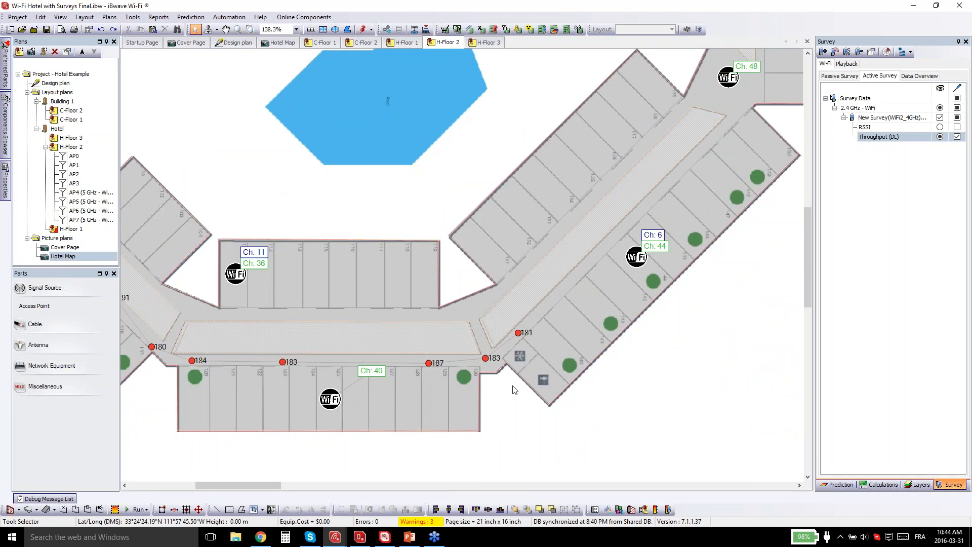
pyautogui.click(62, 366)
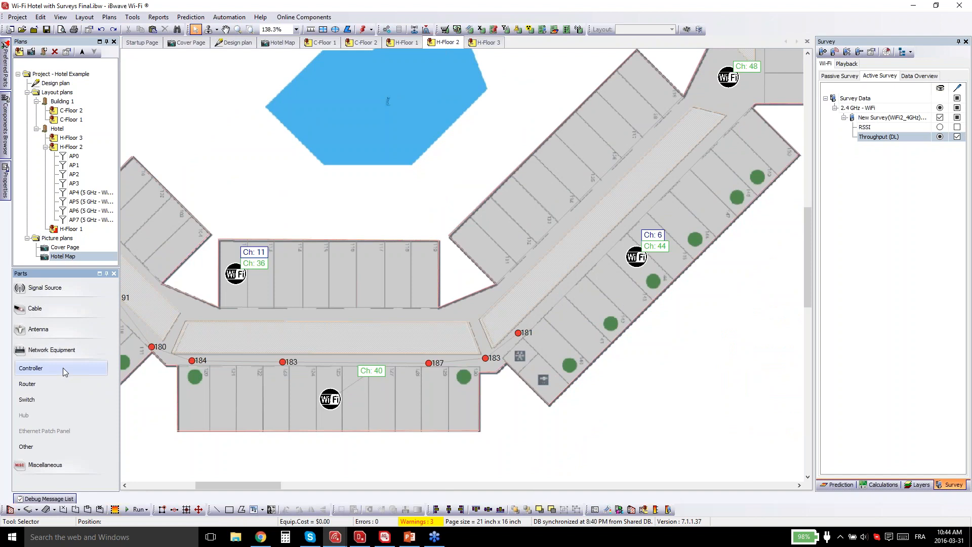
pyautogui.click(63, 368)
pyautogui.click(313, 366)
pyautogui.click(443, 421)
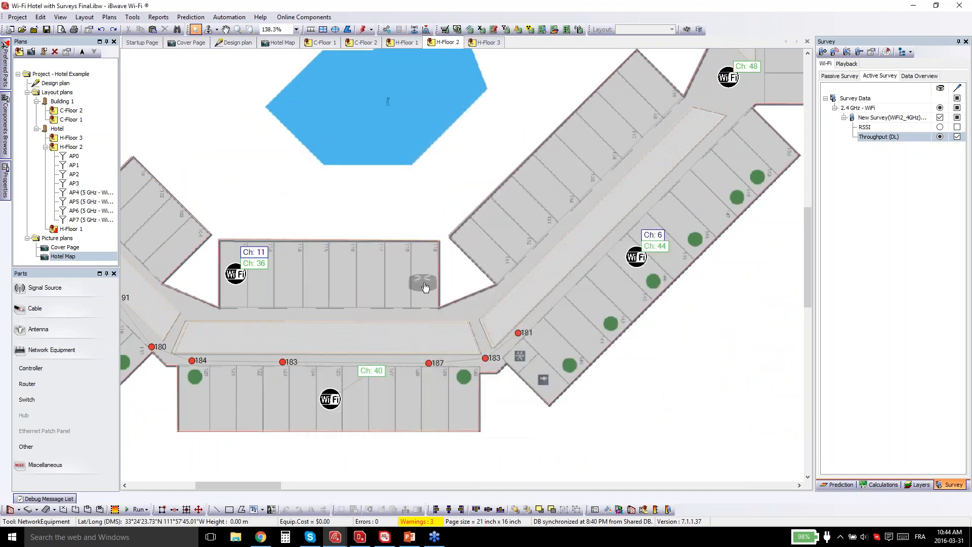
pyautogui.click(424, 288)
pyautogui.rightClick(612, 511)
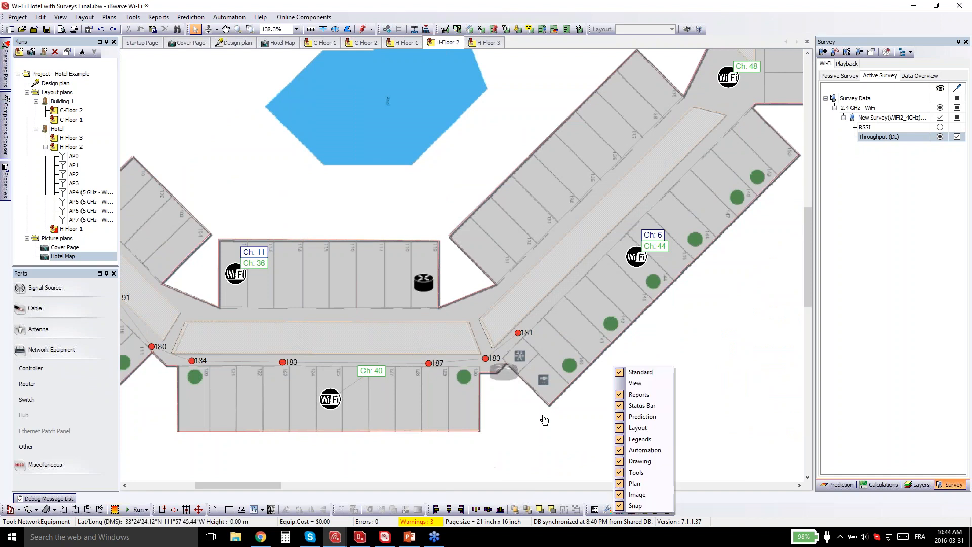
pyautogui.rightClick(518, 463)
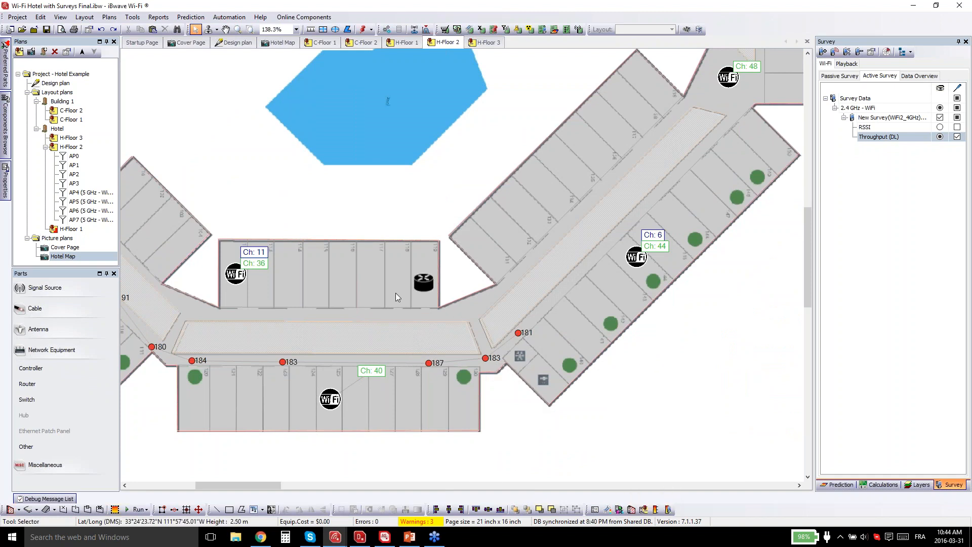
# Choose the Generic CAT-6 twisted pair cable and connect the Ch 11 / Ch 36 access point to the controller's Slot_1 port.
pyautogui.click(53, 310)
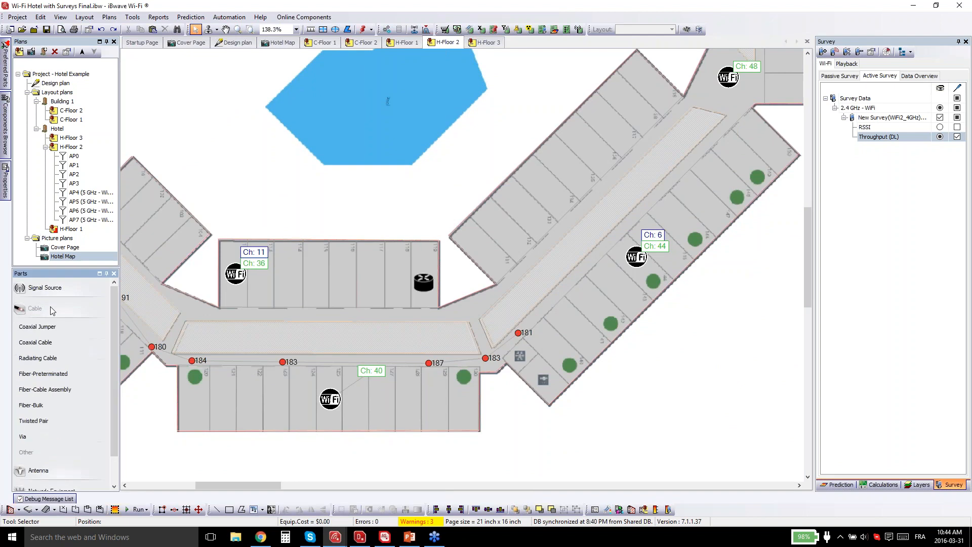
pyautogui.click(40, 422)
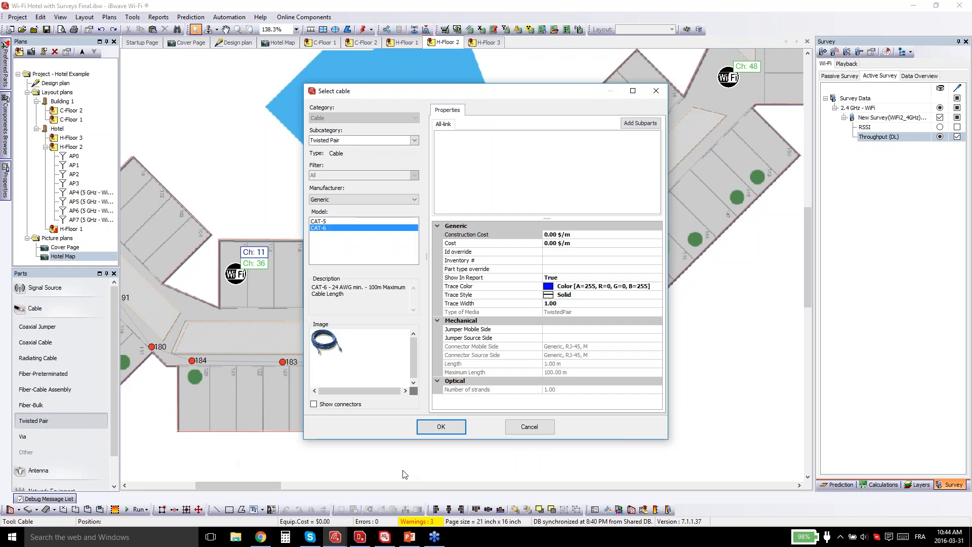
pyautogui.click(456, 428)
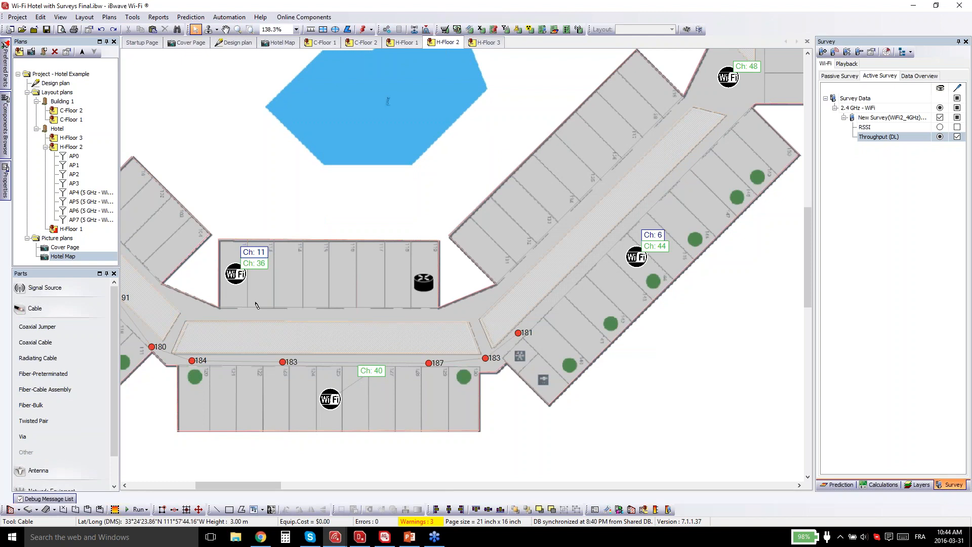
pyautogui.moveTo(427, 290)
pyautogui.moveTo(226, 283)
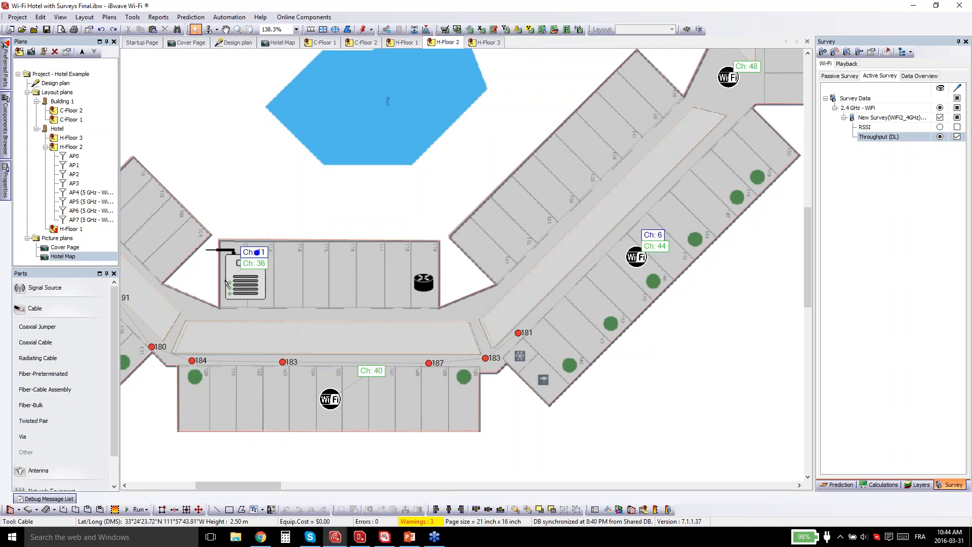
pyautogui.click(258, 253)
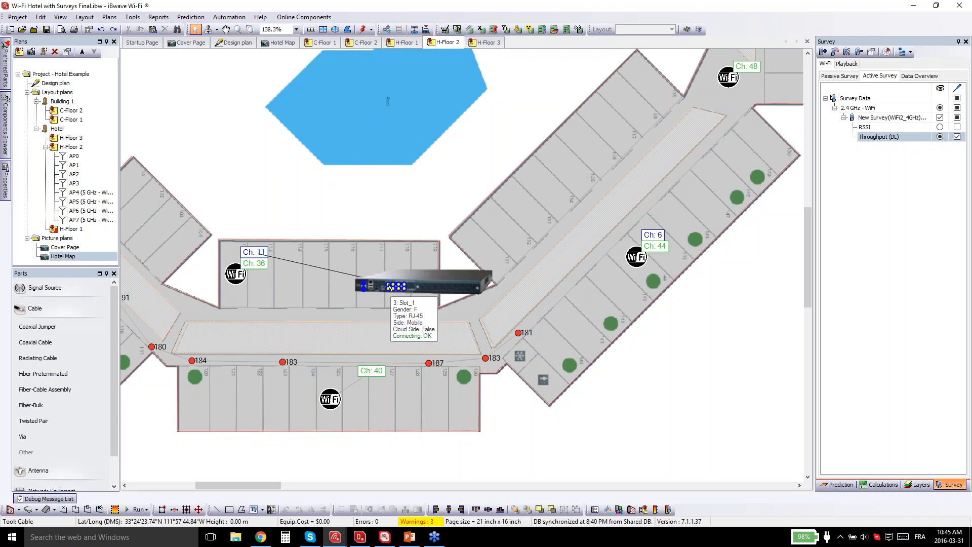
pyautogui.click(390, 288)
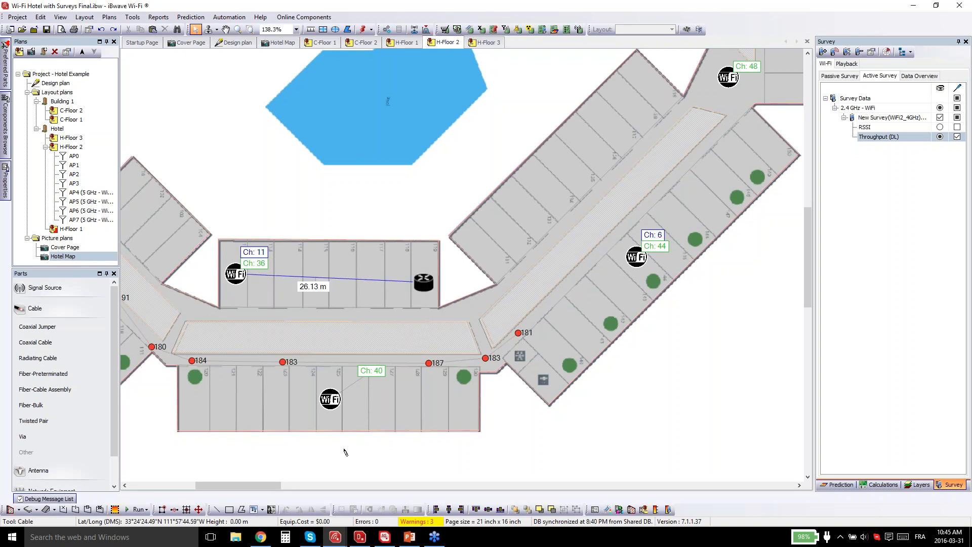
# Connect the Ch 40, Ch 6 / Ch 44 and Ch 48 access points to free controller ports with CAT-6 cables.
pyautogui.moveTo(325, 298)
pyautogui.moveTo(349, 381)
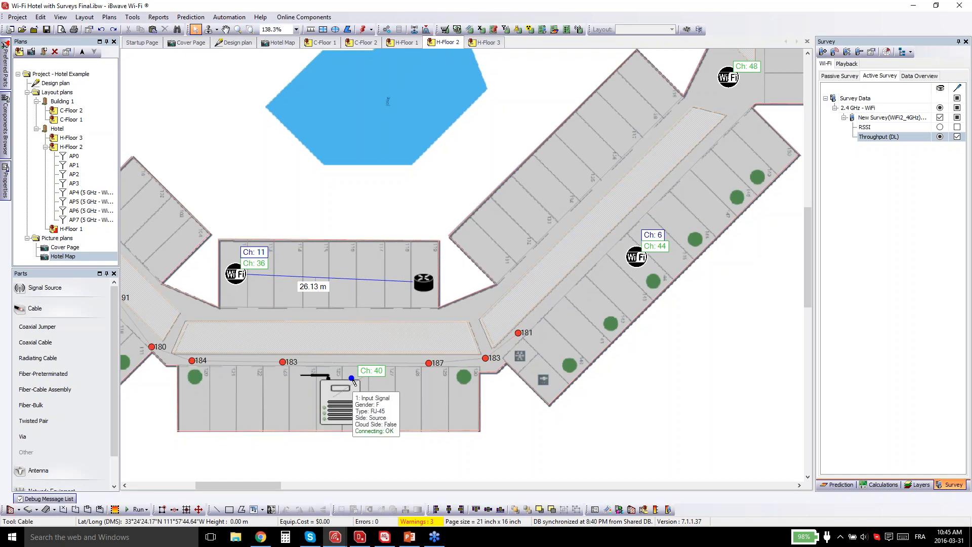
pyautogui.click(352, 378)
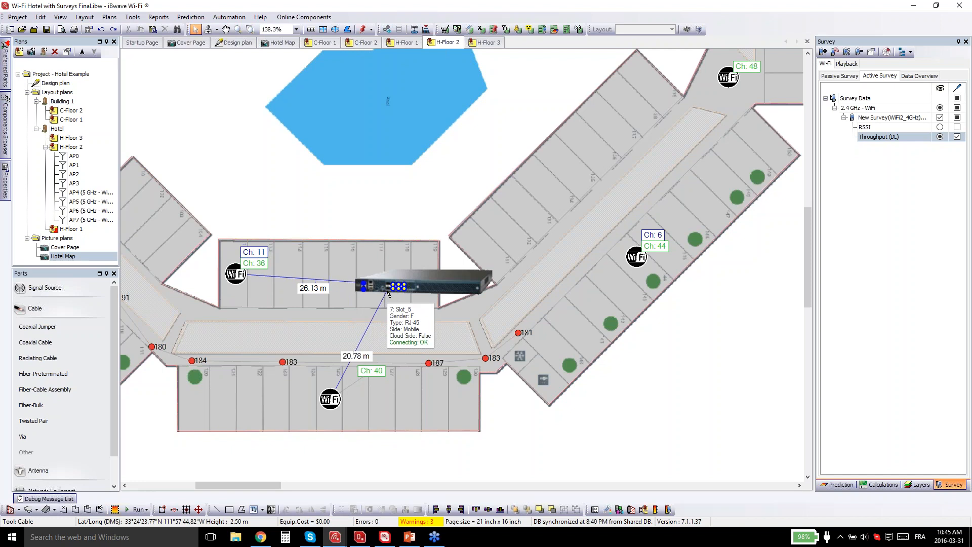
pyautogui.moveTo(644, 243)
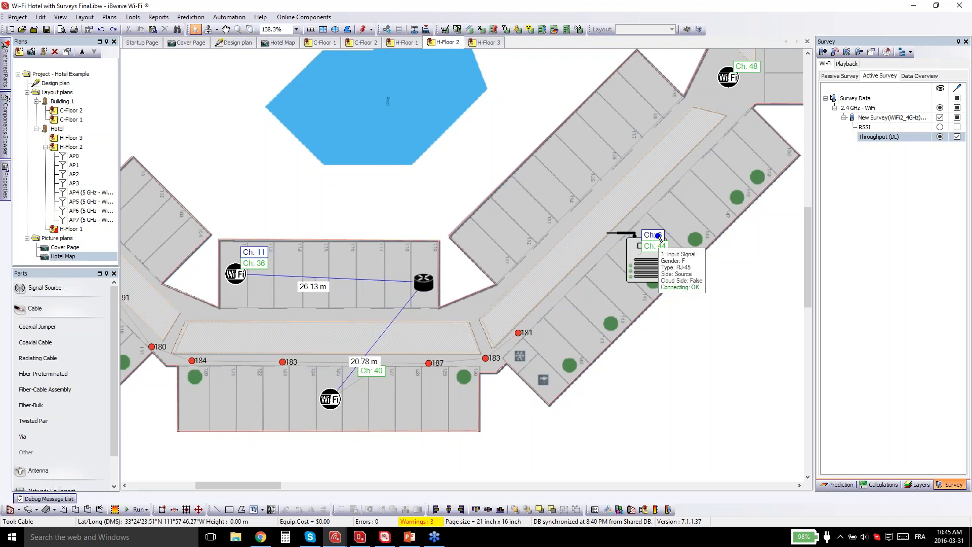
pyautogui.click(660, 237)
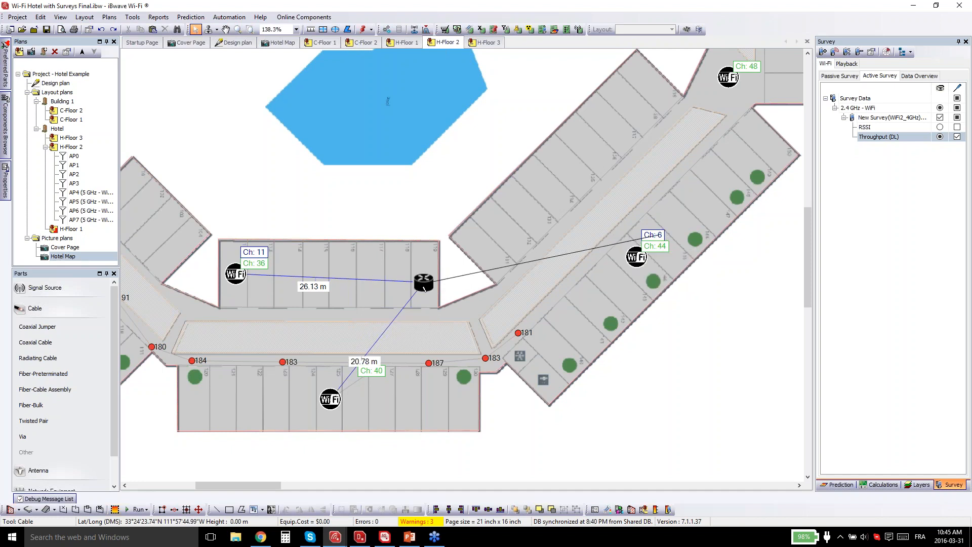
pyautogui.moveTo(393, 289)
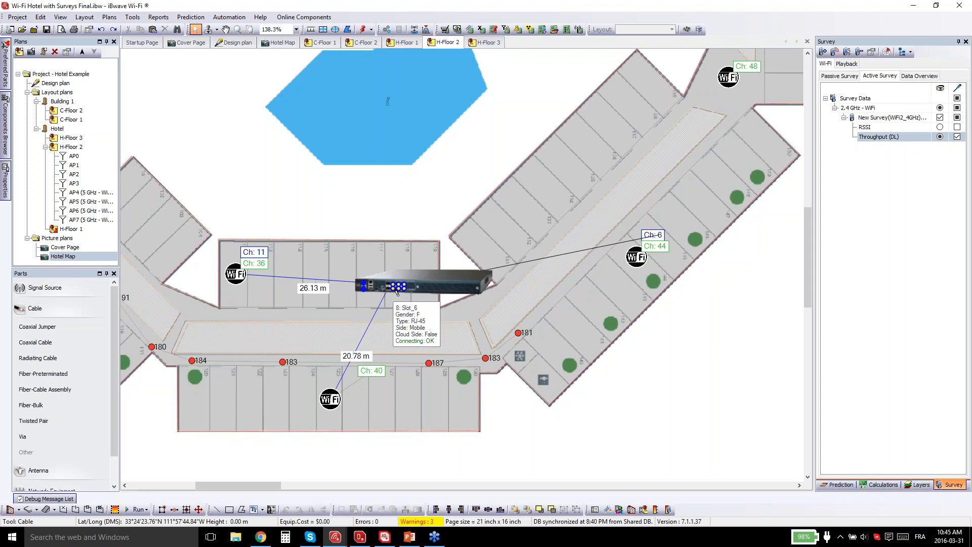
pyautogui.click(396, 290)
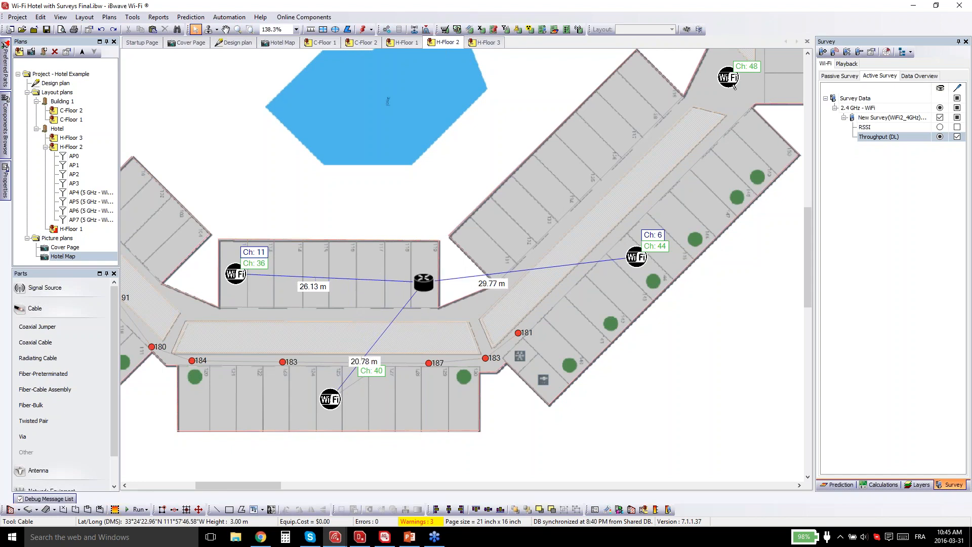
pyautogui.moveTo(754, 57)
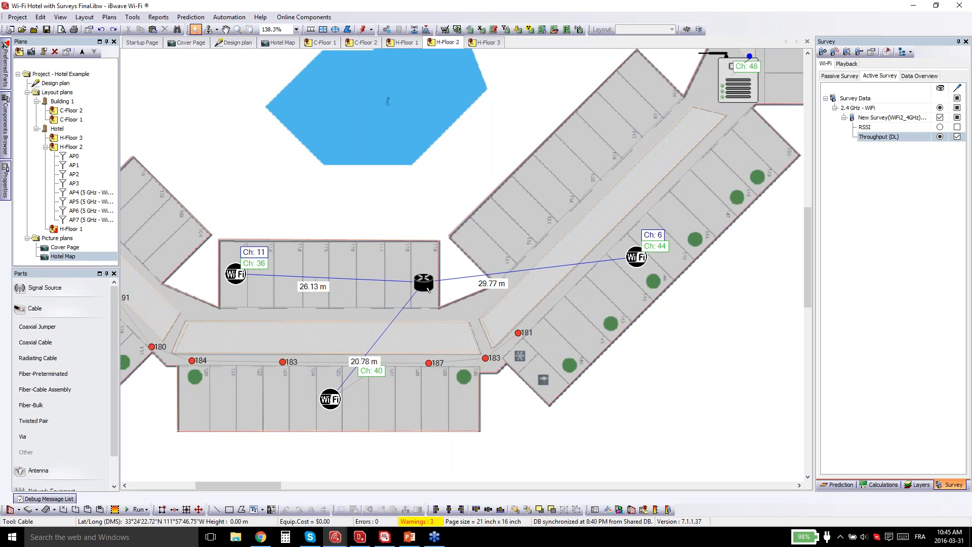
pyautogui.moveTo(428, 290)
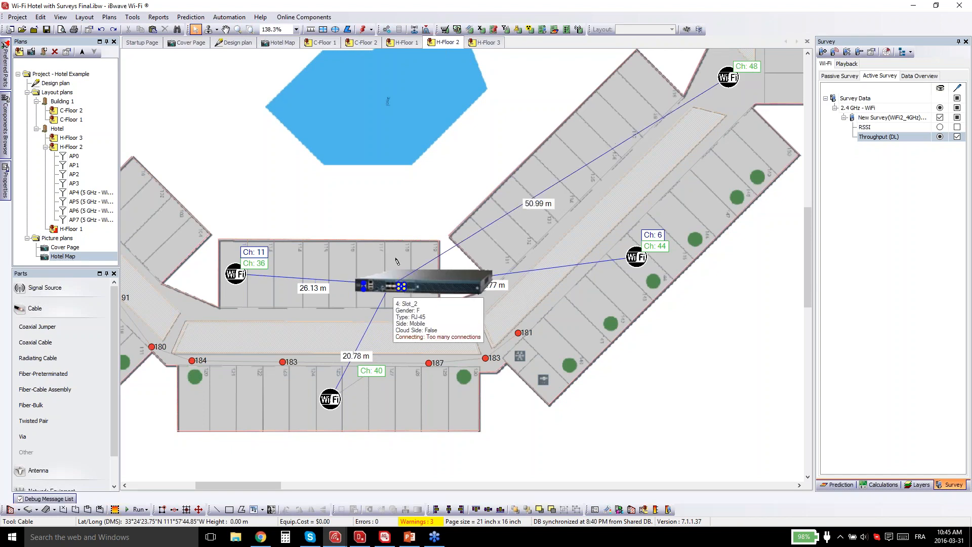
pyautogui.click(396, 288)
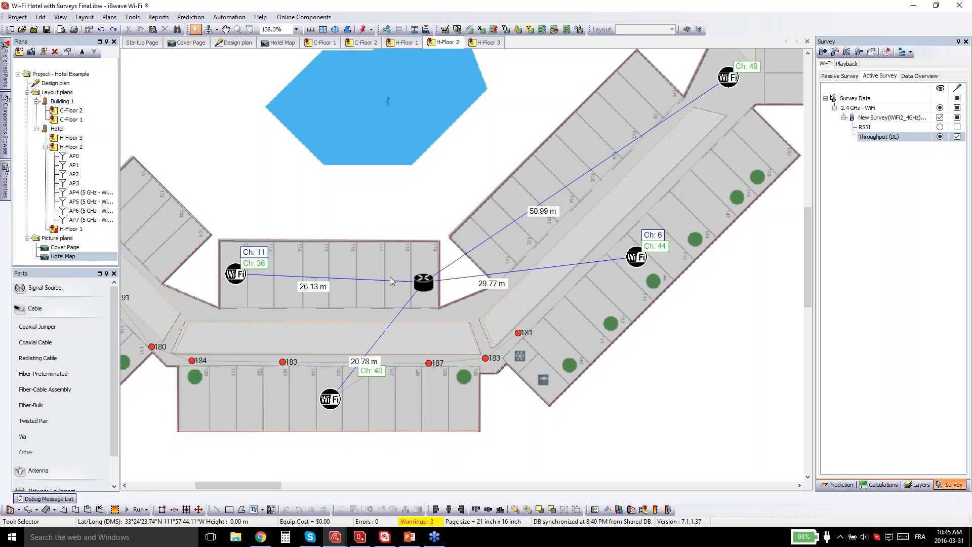
# Route the Ch 11 / Ch 36 access point's cable along the corridor edge with bends below the access point and the controller.
pyautogui.click(320, 279)
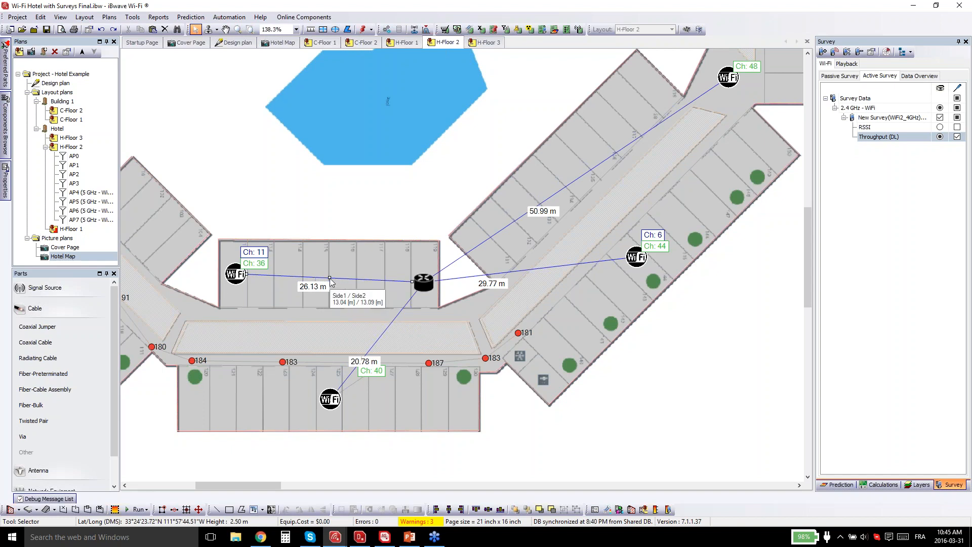
pyautogui.moveTo(330, 279); pyautogui.dragTo(235, 313)
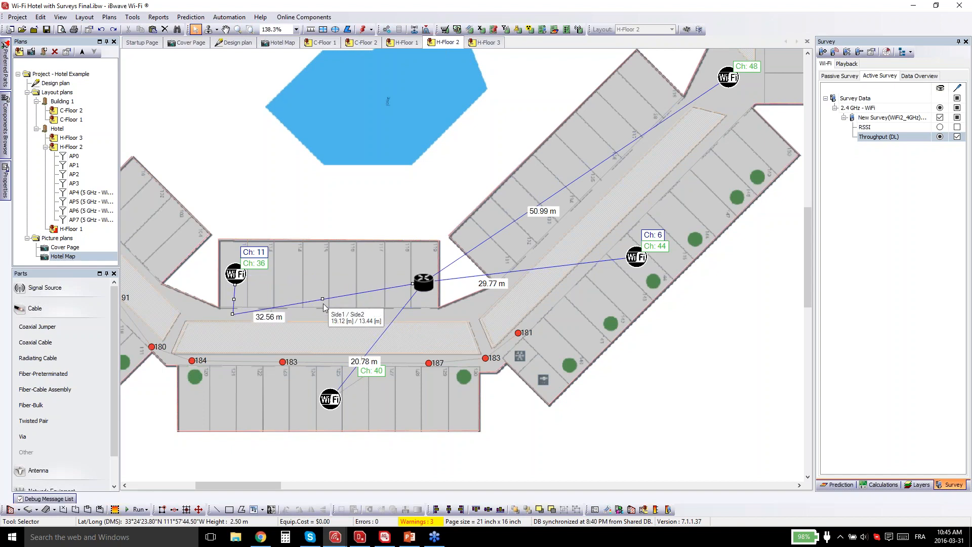
pyautogui.moveTo(323, 300); pyautogui.dragTo(423, 317)
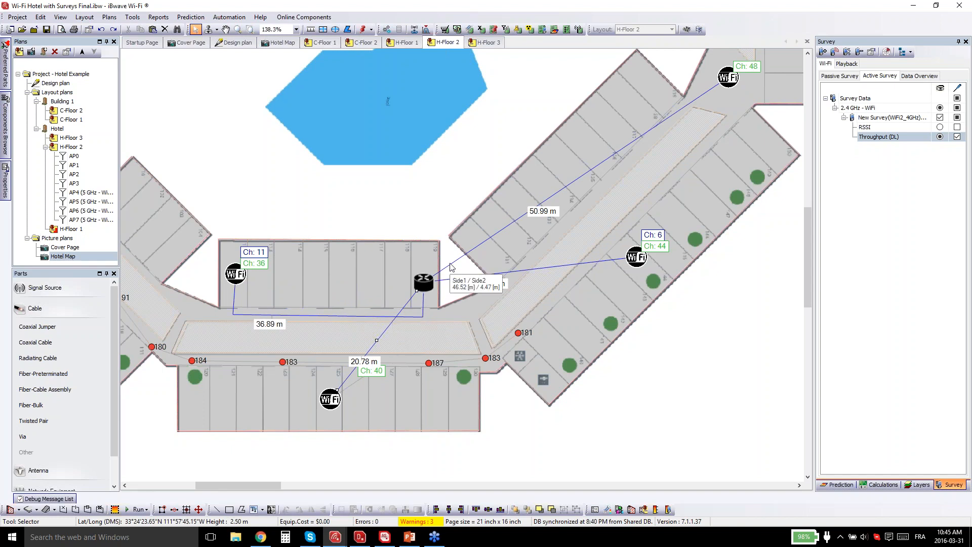
# Apply the HVH cable style to the other three cables and shift the Ch 40 cable's horizontal run into the corridor.
pyautogui.rightClick(462, 282)
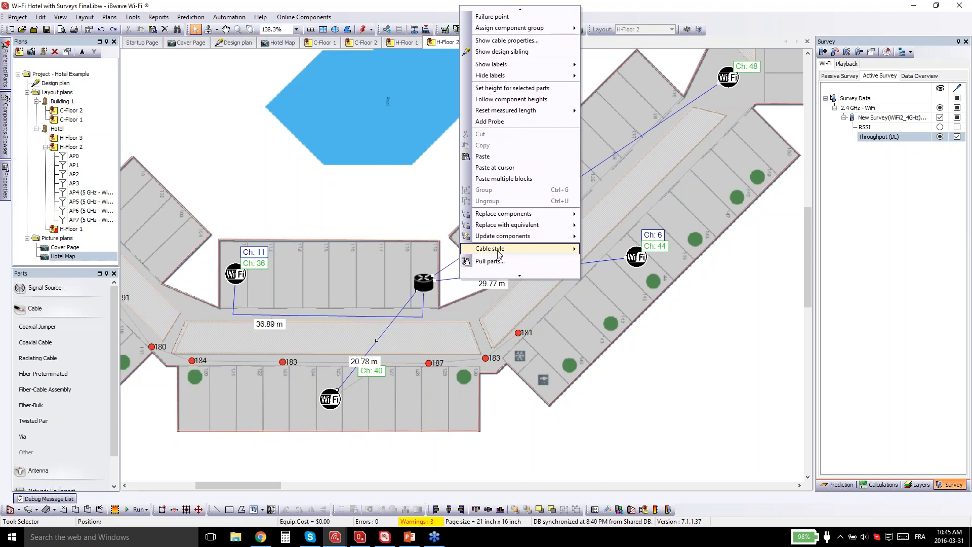
pyautogui.moveTo(505, 252)
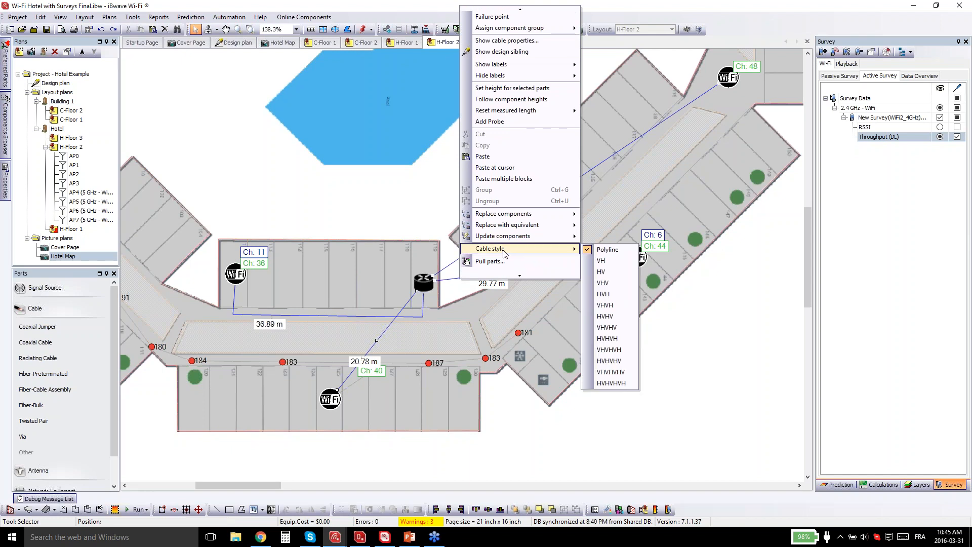
pyautogui.click(606, 293)
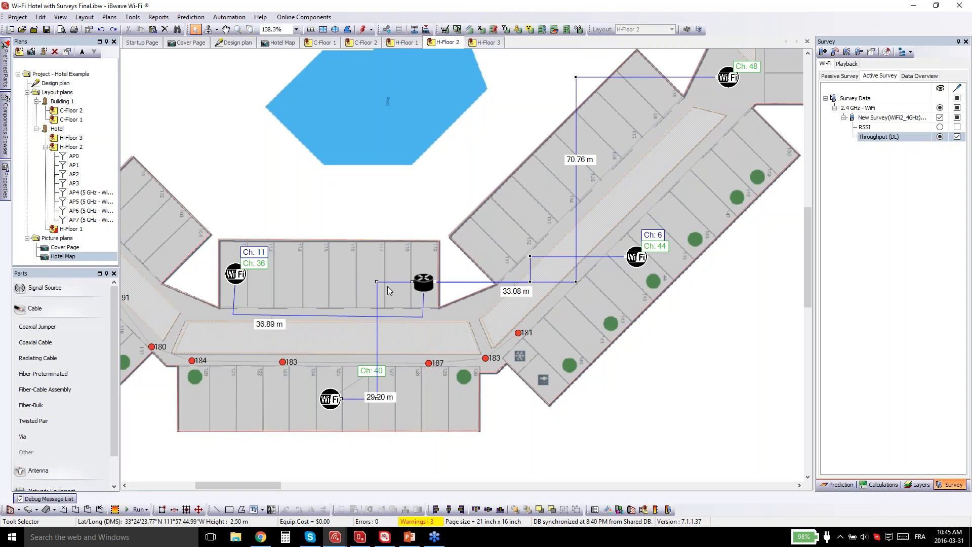
pyautogui.moveTo(377, 282); pyautogui.dragTo(374, 316)
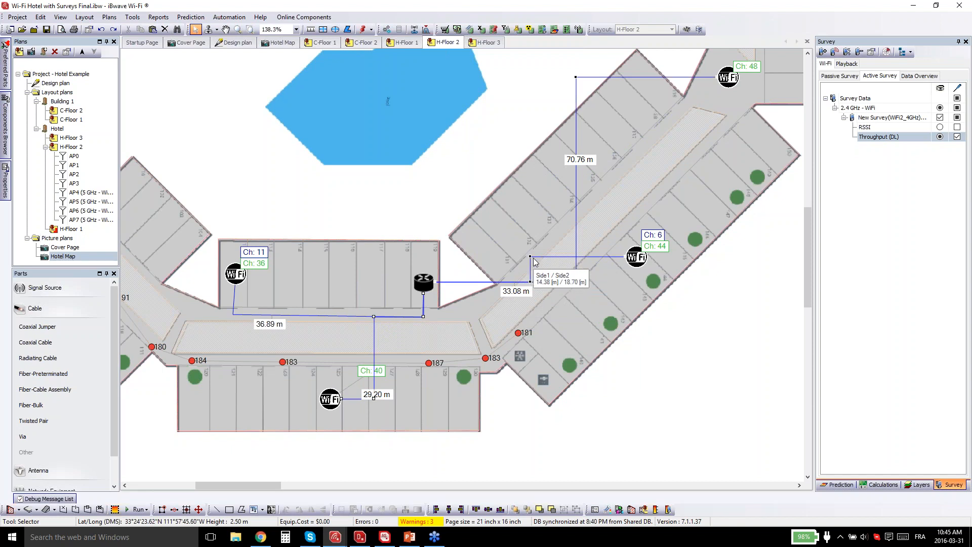
# Try to move the corner points of the HVH cables running to the Ch 6 / Ch 44 and Ch 48 access points.
pyautogui.moveTo(531, 258); pyautogui.dragTo(532, 277)
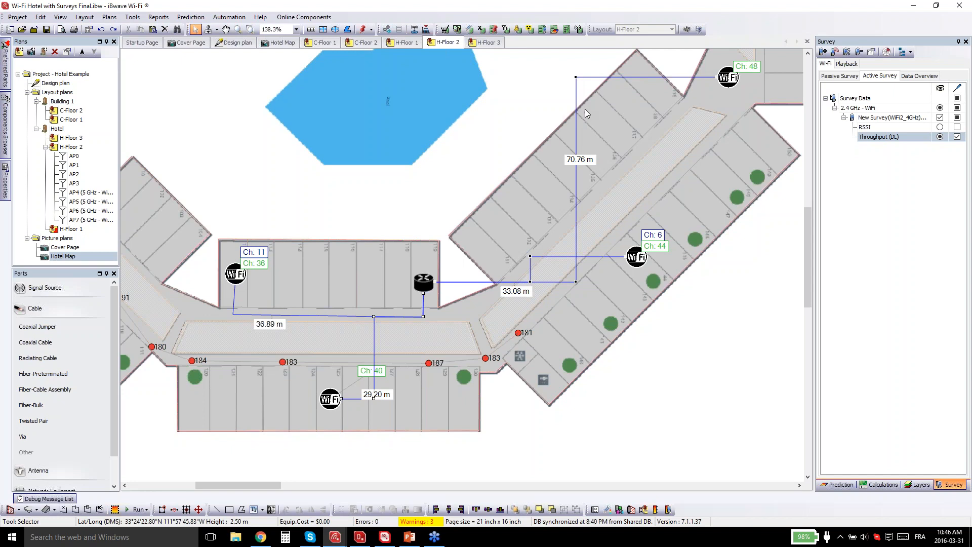
pyautogui.click(577, 78)
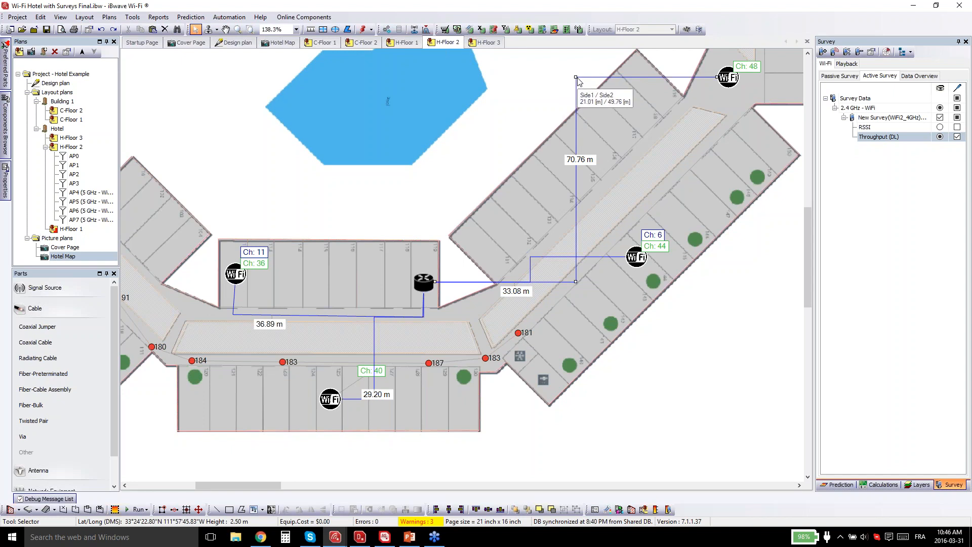
pyautogui.moveTo(577, 78); pyautogui.dragTo(728, 249)
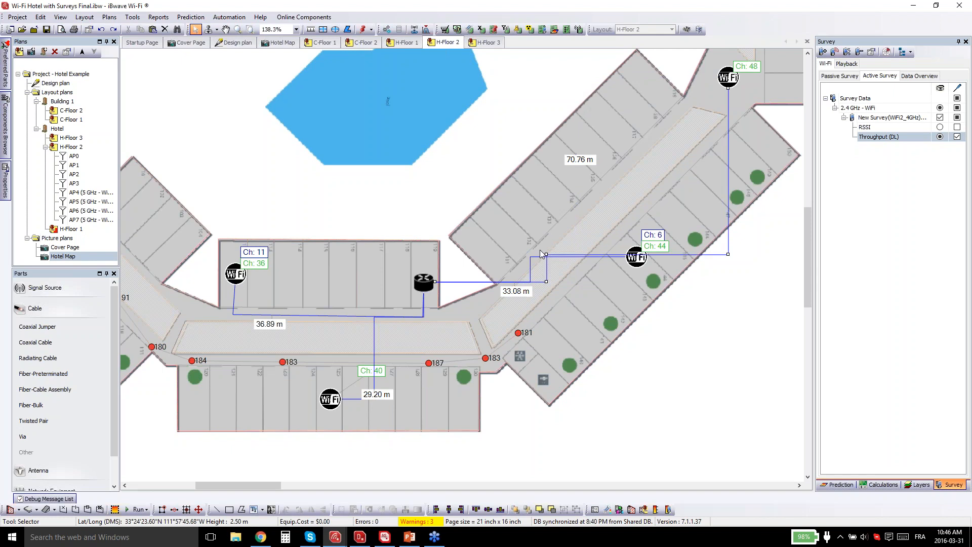
# Change the Ch 48 access point's cable style to Polyline and bend it through the corridor junction near the controller.
pyautogui.rightClick(728, 249)
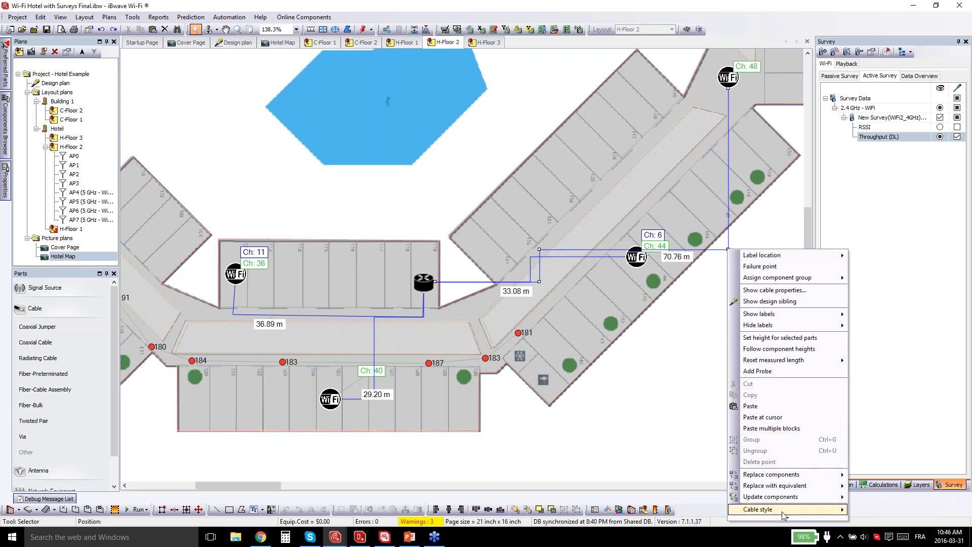
pyautogui.moveTo(801, 509)
pyautogui.click(884, 387)
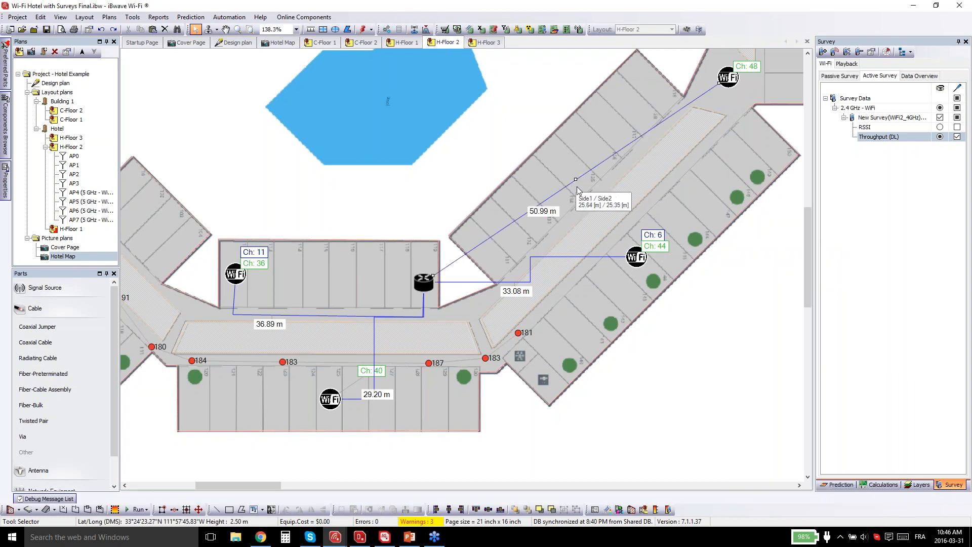
pyautogui.moveTo(576, 180); pyautogui.dragTo(476, 311)
# Route the Ch 6 / Ch 44 access point's cable through the corridor below the controller and move the Ch 40 label closer to its access point.
pyautogui.click(526, 282)
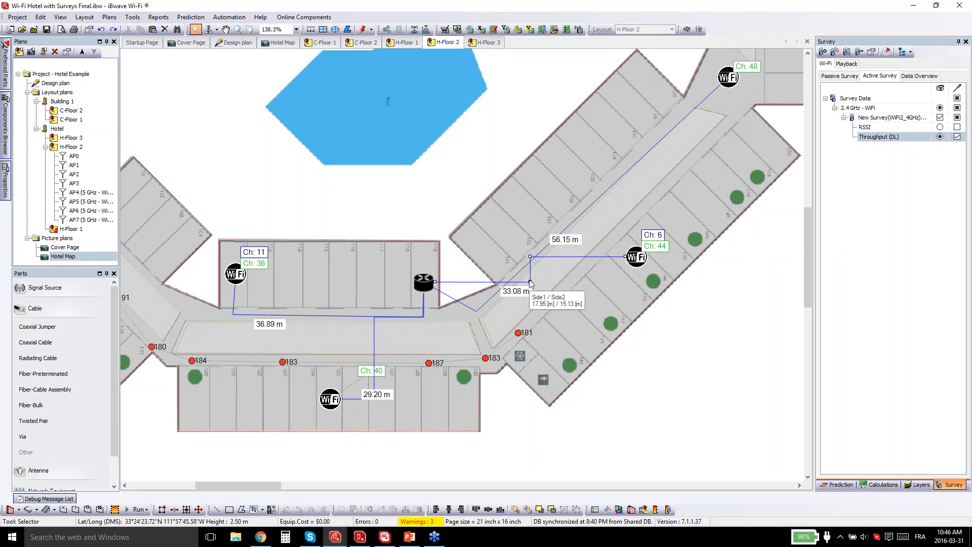
pyautogui.moveTo(530, 284); pyautogui.dragTo(527, 315)
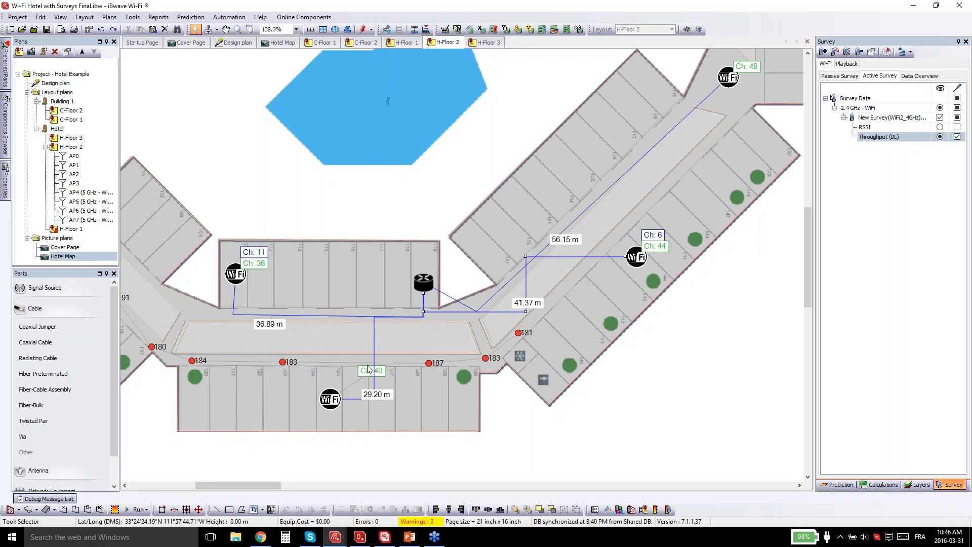
pyautogui.moveTo(366, 377); pyautogui.dragTo(344, 380)
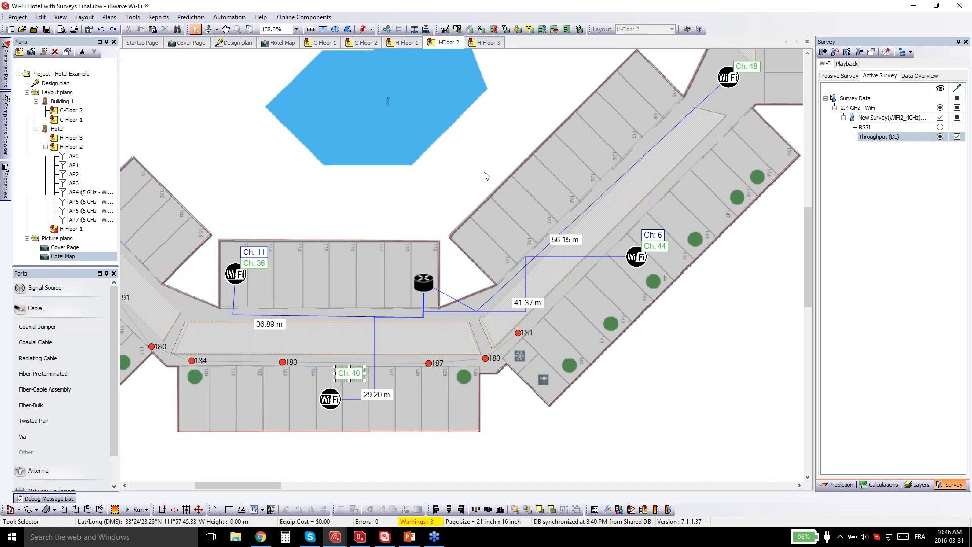
pyautogui.scroll(-3, 485, 176)
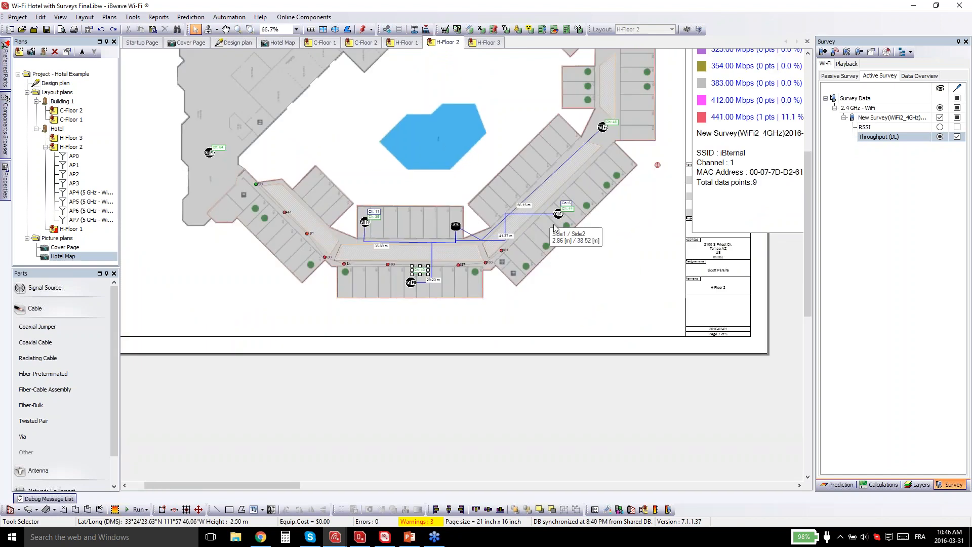
pyautogui.scroll(-2, 552, 223)
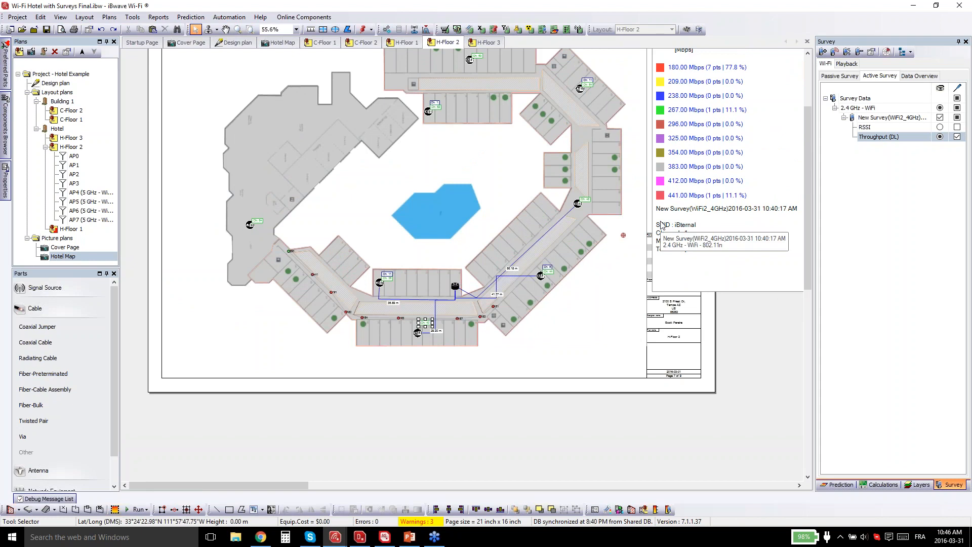
pyautogui.click(551, 356)
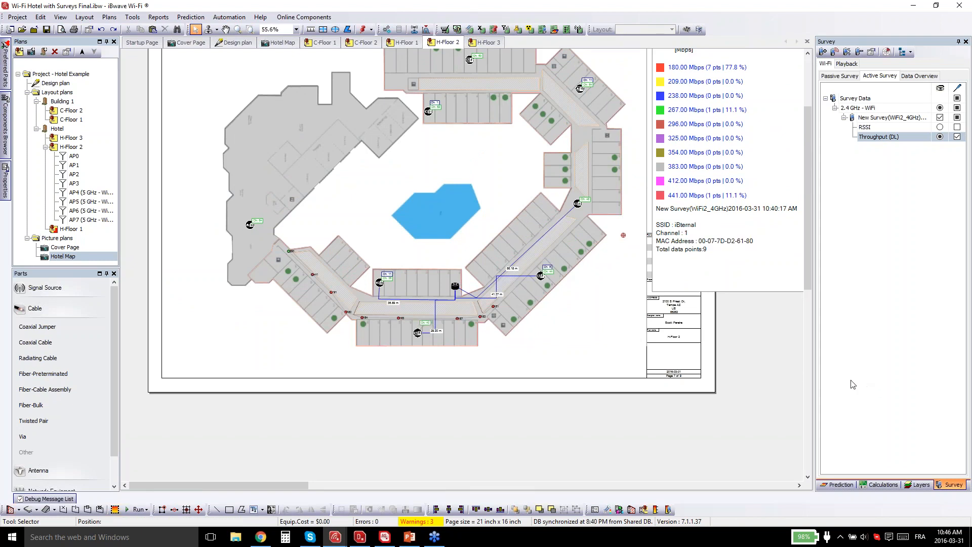
# Examine the wireless services and map types offered for a new prediction output map, and close the configuration without adding one.
pyautogui.click(841, 484)
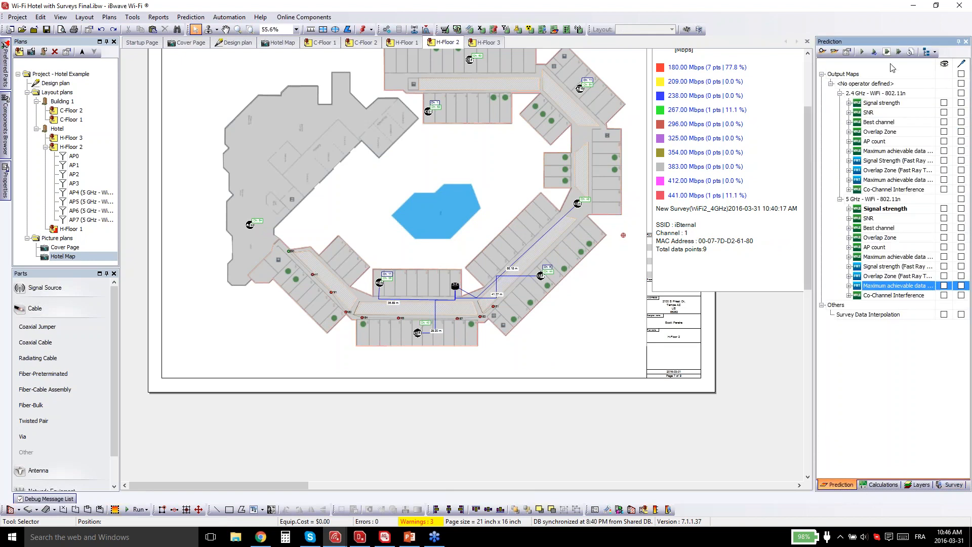
pyautogui.click(824, 52)
pyautogui.click(490, 160)
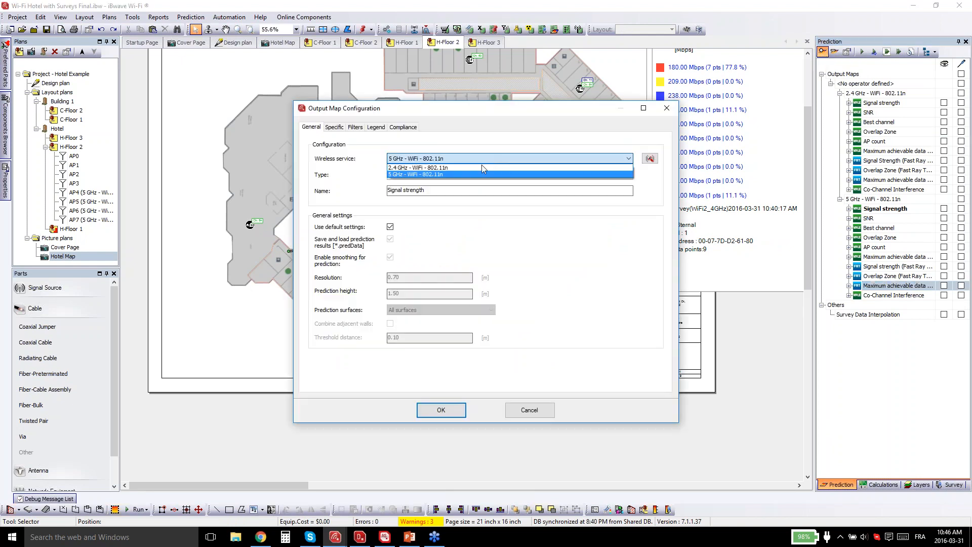
pyautogui.click(492, 174)
pyautogui.click(432, 175)
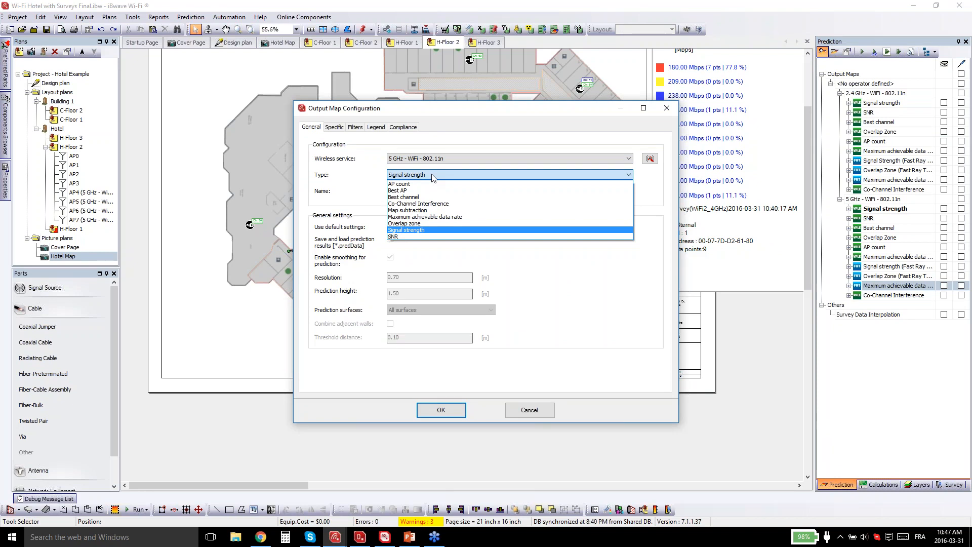
pyautogui.click(539, 116)
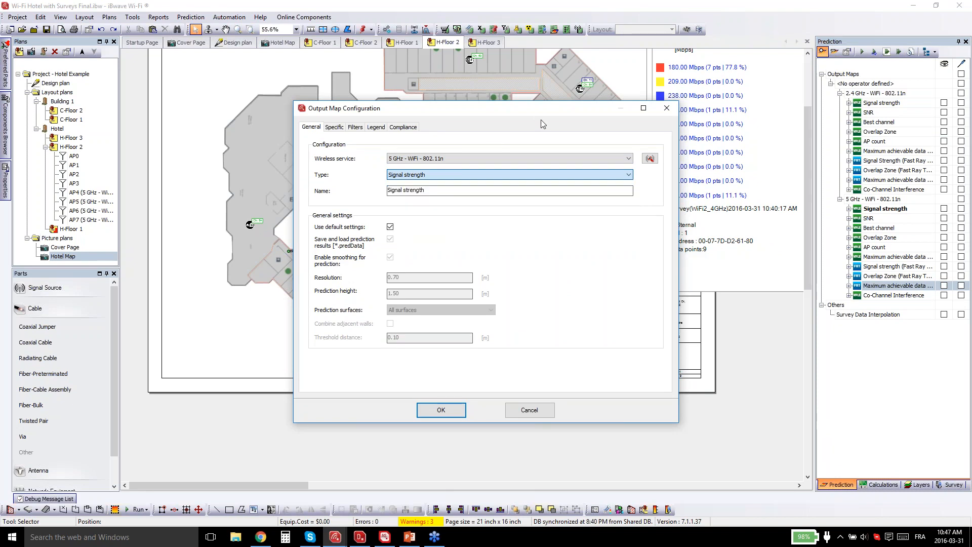
pyautogui.click(667, 108)
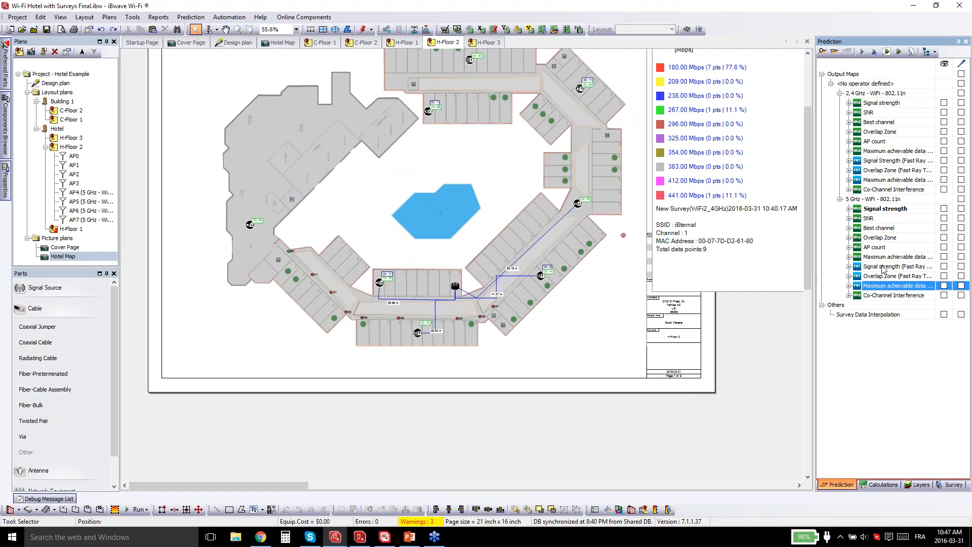
# Run the 5 GHz Fast Ray signal strength prediction on the current plan and display its map.
pyautogui.rightClick(884, 267)
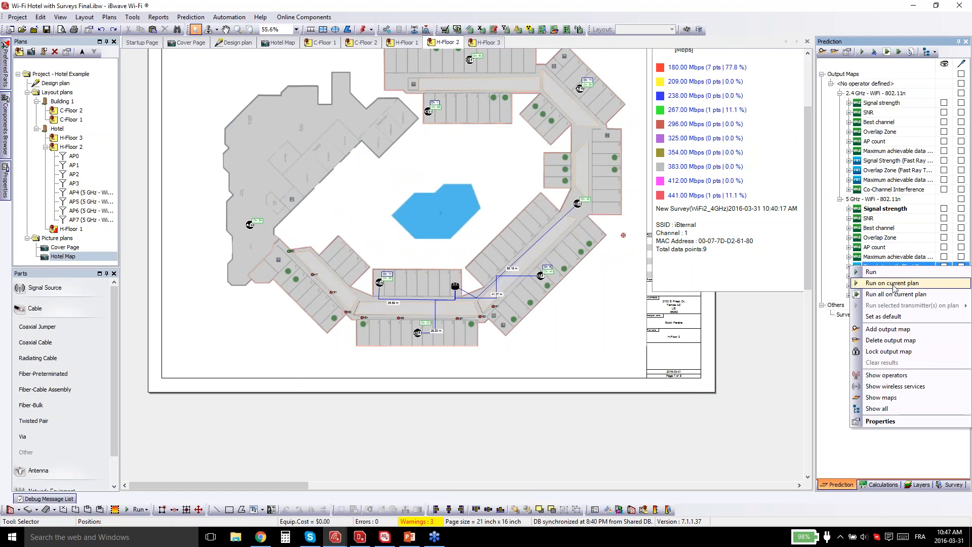
pyautogui.click(893, 284)
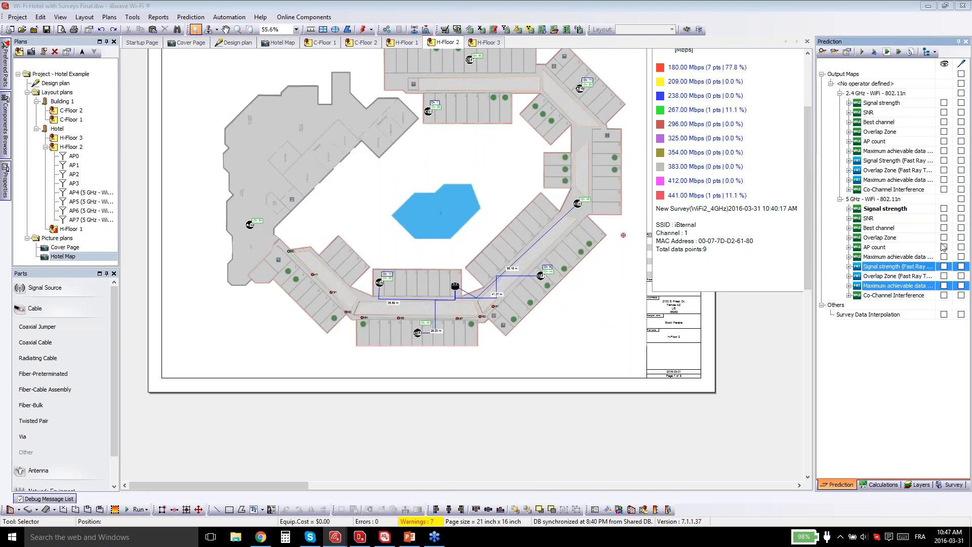
pyautogui.click(944, 267)
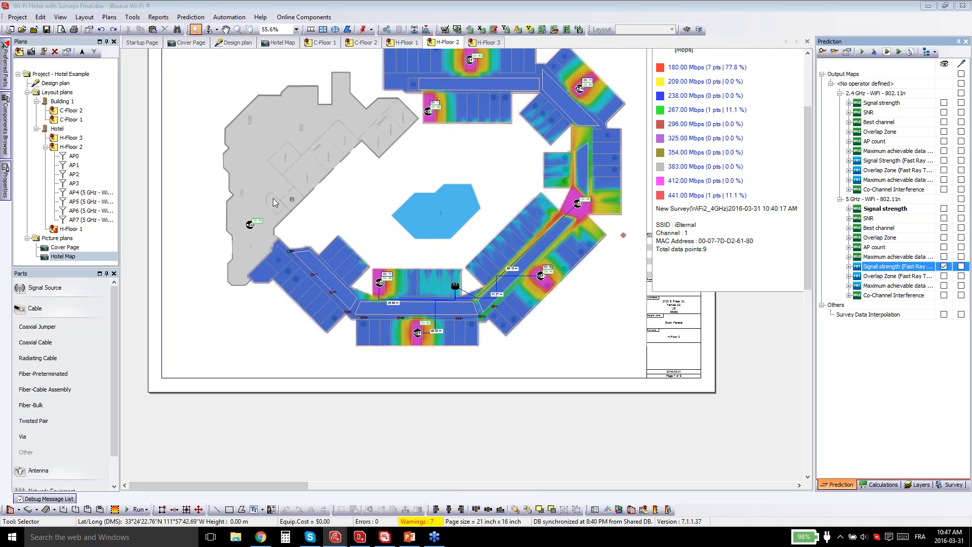
# Set the large grey building section west of the pool as a prediction area and rerun the 5 GHz Fast Ray signal strength prediction on the current plan.
pyautogui.rightClick(251, 186)
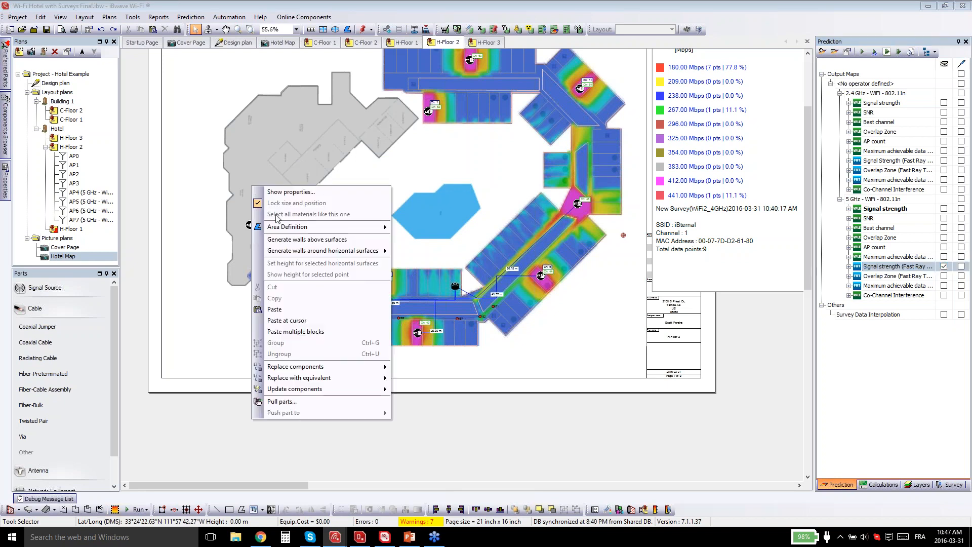
pyautogui.moveTo(282, 233)
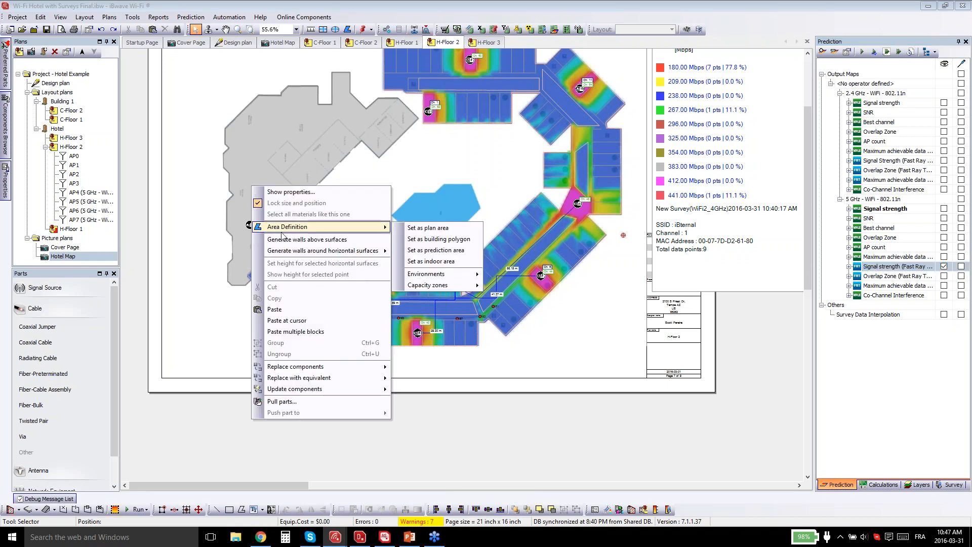
pyautogui.click(452, 250)
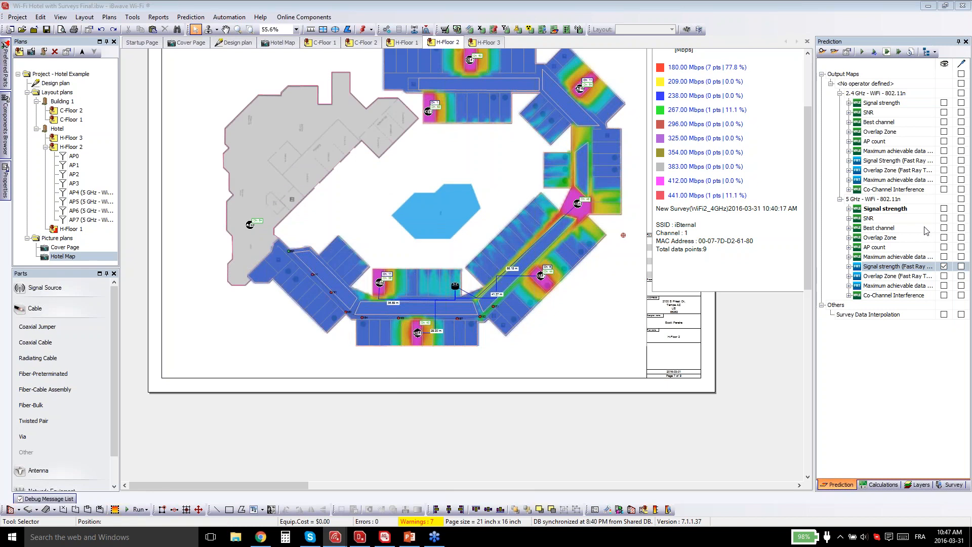
pyautogui.rightClick(936, 265)
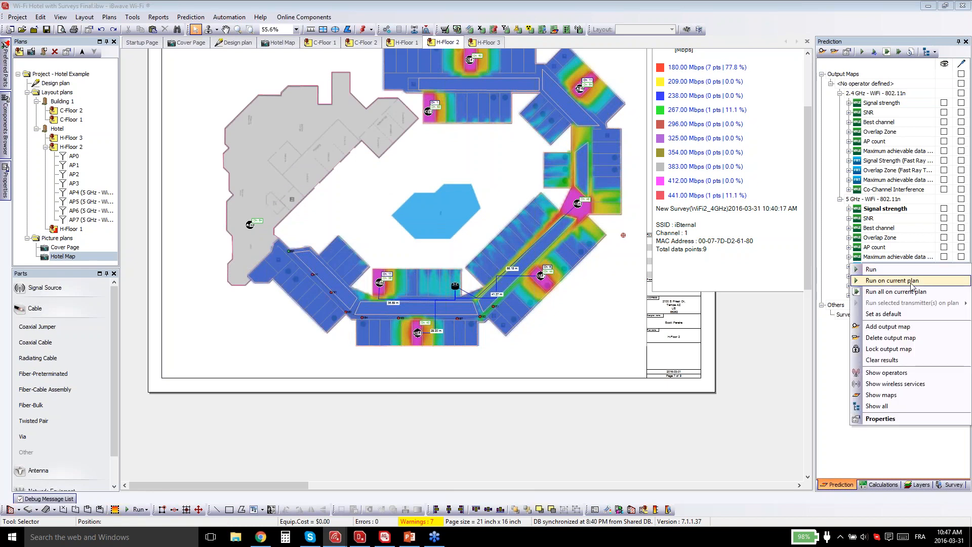
pyautogui.click(911, 281)
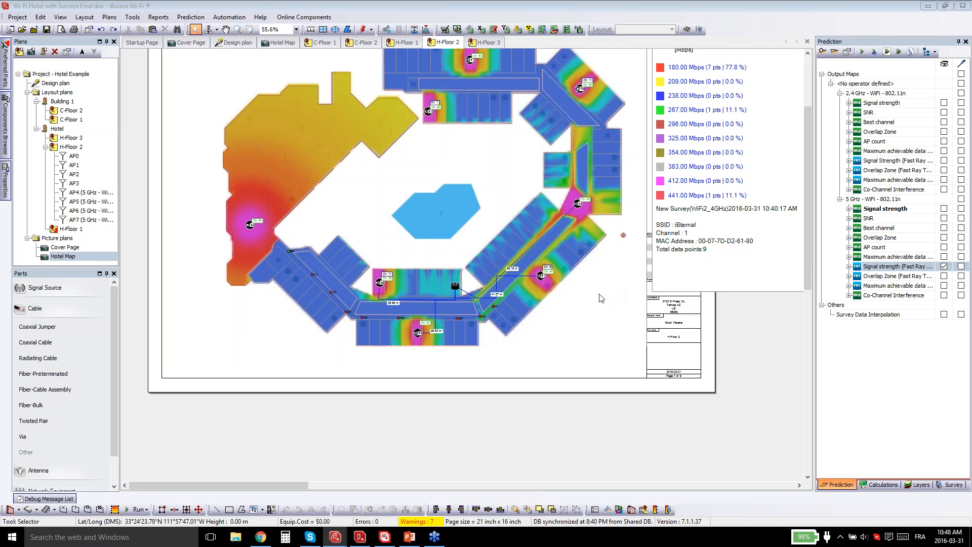
# Inspect the H-Floor 2 signal strength prediction in 3D, switching the walls between wireframe and solid.
pyautogui.click(687, 30)
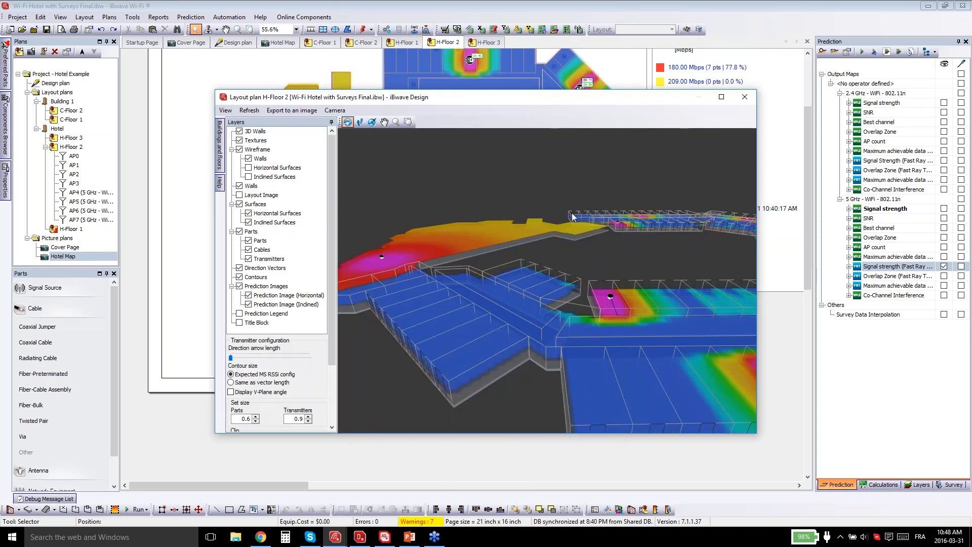
pyautogui.moveTo(604, 320); pyautogui.dragTo(410, 269)
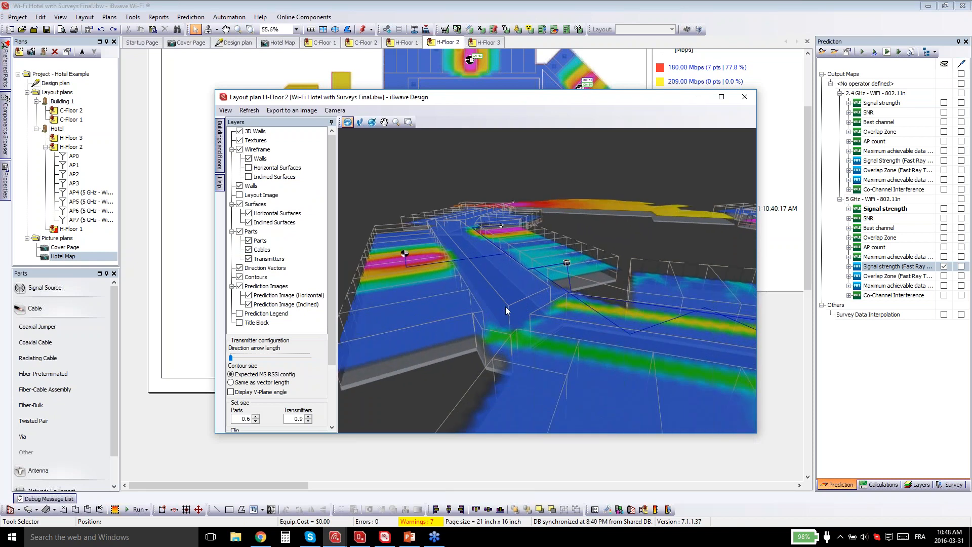
pyautogui.click(249, 159)
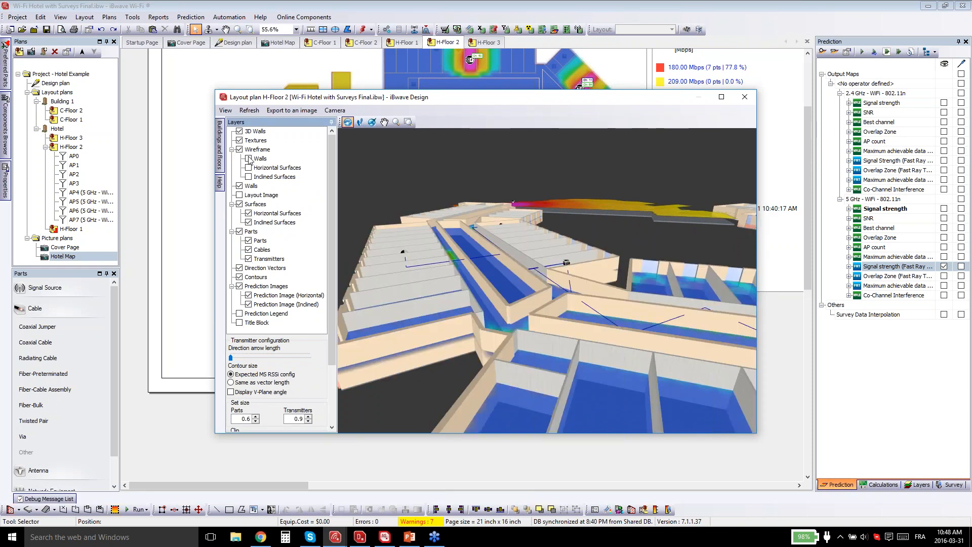
pyautogui.click(249, 158)
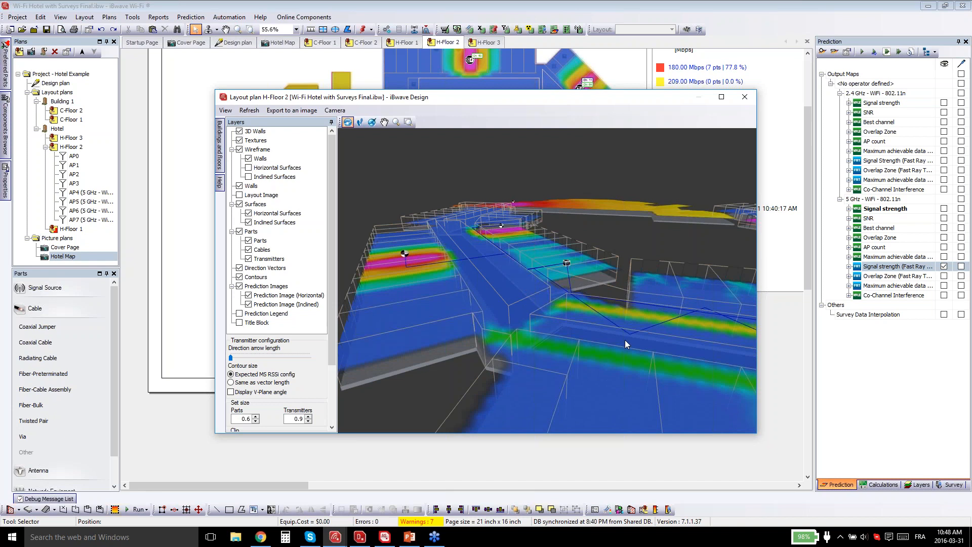
pyautogui.scroll(5, 625, 340)
pyautogui.moveTo(647, 335); pyautogui.dragTo(788, 302)
pyautogui.click(788, 303)
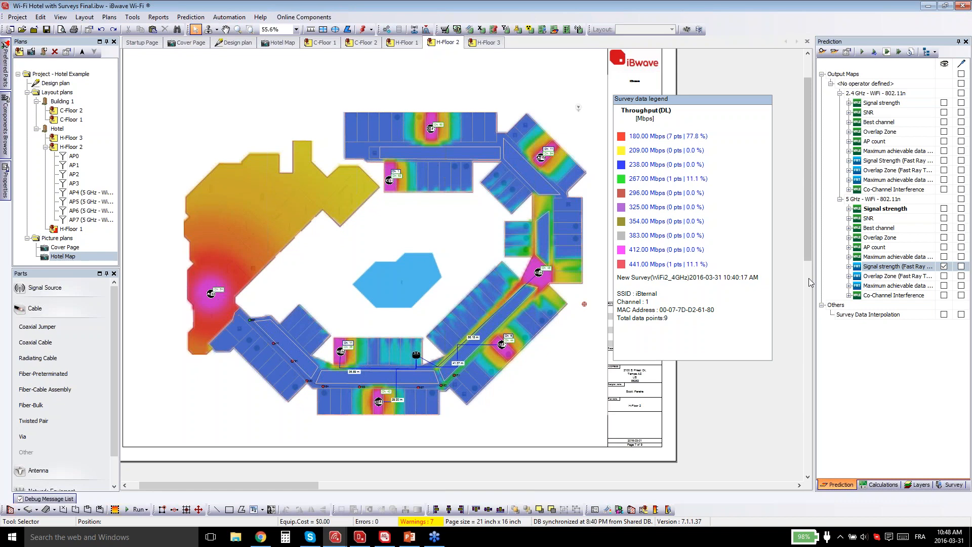
# Examine the H-Floor 2 prediction in 3D again with solid walls, close the 3D view and hide the signal strength map.
pyautogui.click(687, 30)
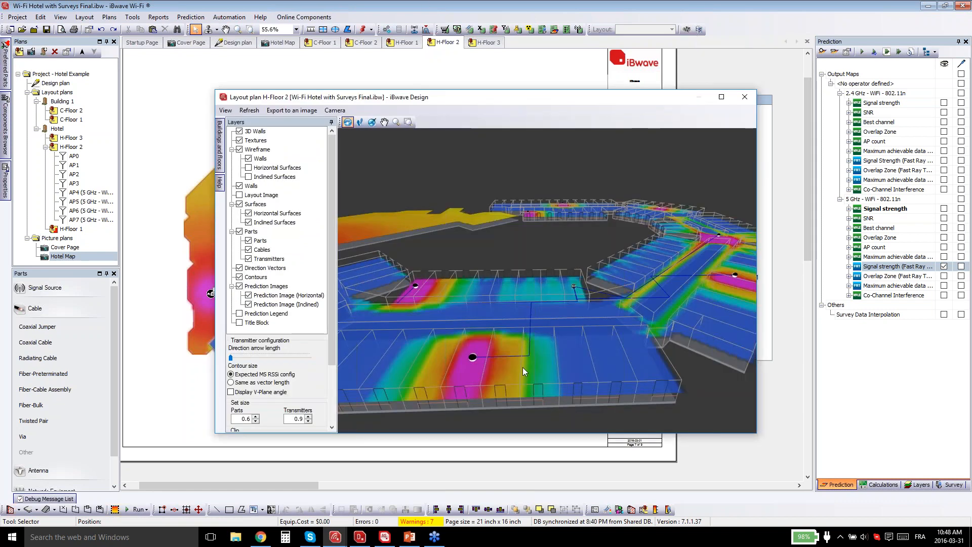
pyautogui.click(248, 159)
pyautogui.moveTo(543, 338); pyautogui.dragTo(528, 353)
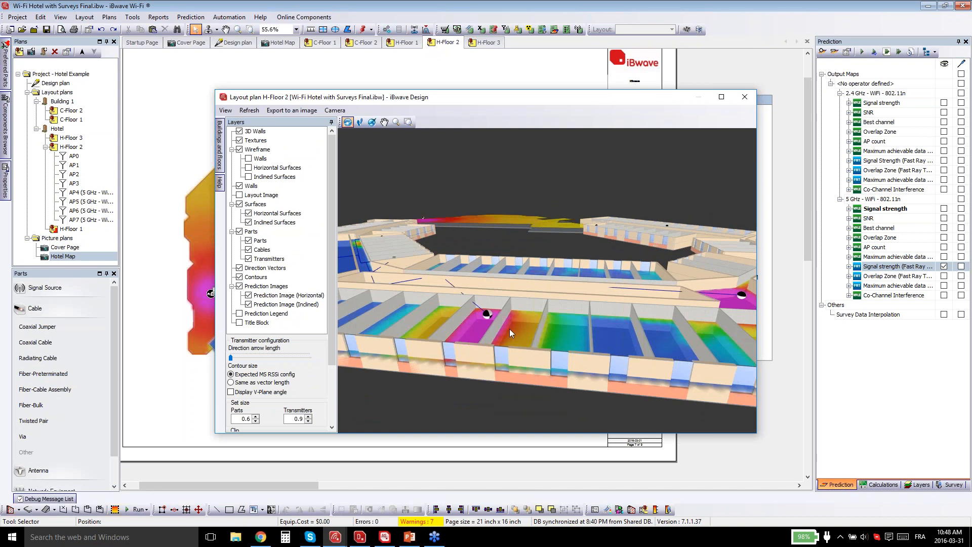
pyautogui.click(744, 98)
pyautogui.click(944, 266)
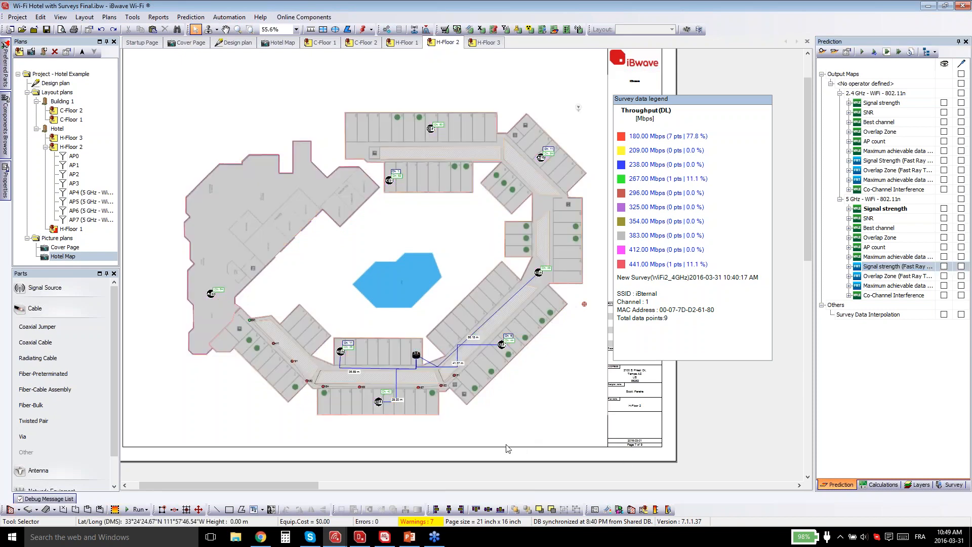
# Draw a polygon around the hotel section south of the pool that contains the Ch 11 / Ch 36 and Ch 40 access points.
pyautogui.click(244, 510)
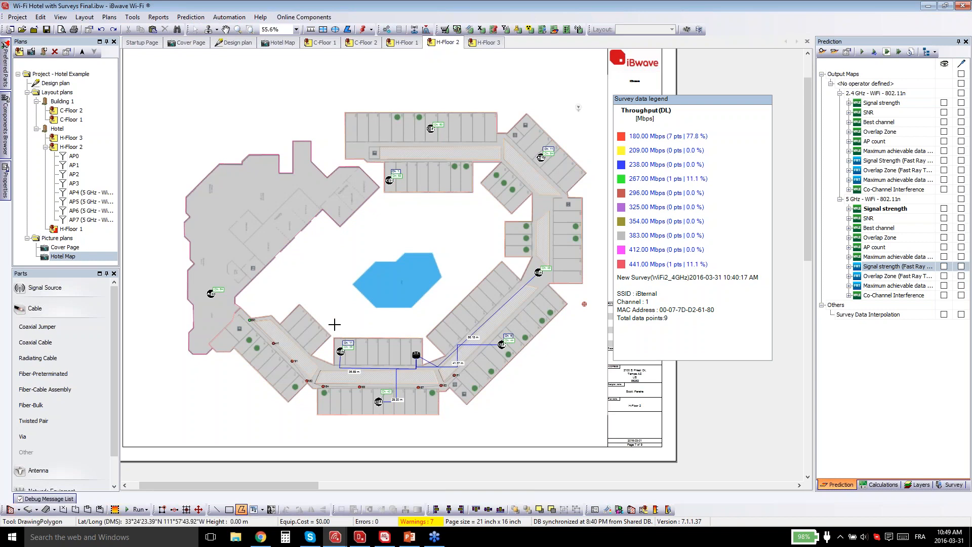
pyautogui.click(423, 336)
pyautogui.click(334, 338)
pyautogui.click(423, 366)
pyautogui.click(441, 393)
pyautogui.click(437, 417)
pyautogui.click(318, 416)
pyautogui.click(319, 388)
pyautogui.doubleClick(332, 366)
pyautogui.press('Escape')
pyautogui.scroll(5, 392, 385)
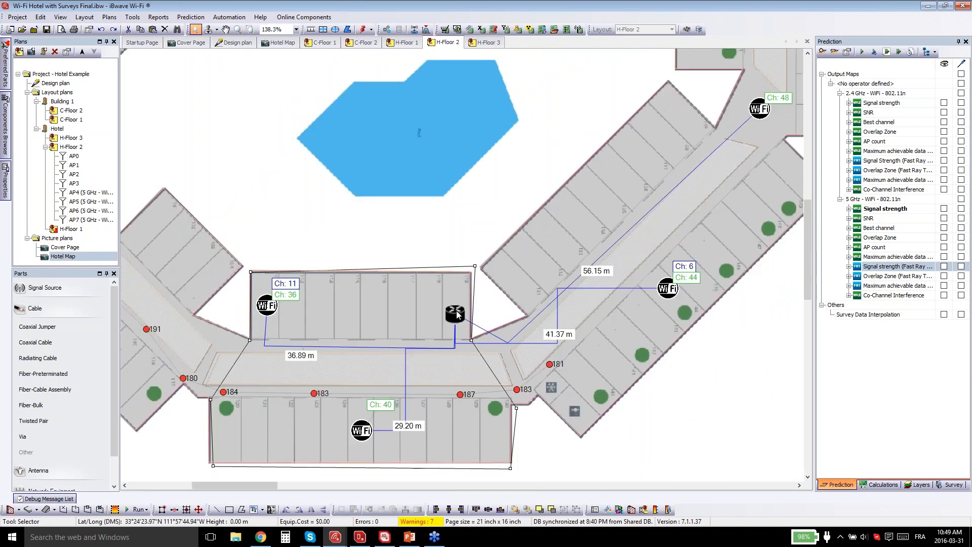
# Define the polygon around the southern hotel section as a High density RF environment.
pyautogui.rightClick(470, 269)
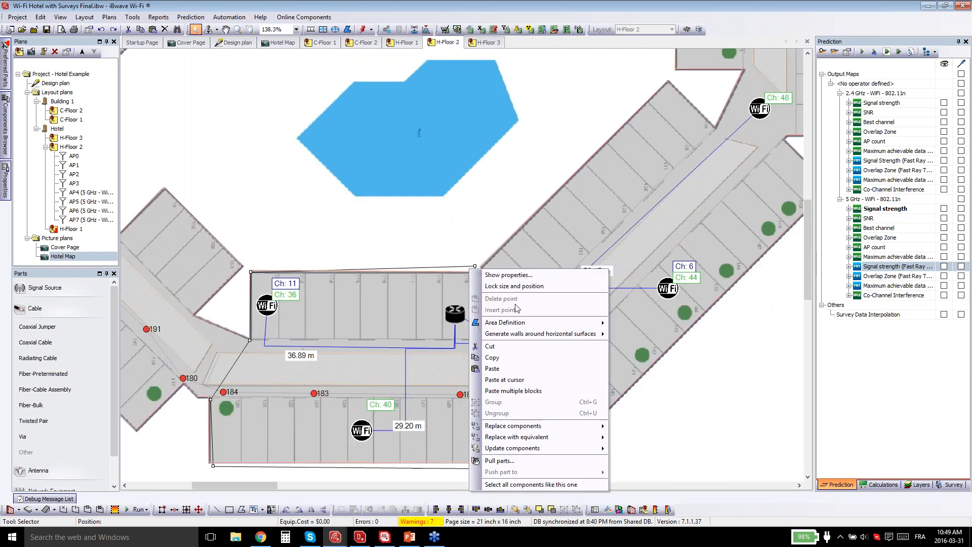
pyautogui.moveTo(529, 325)
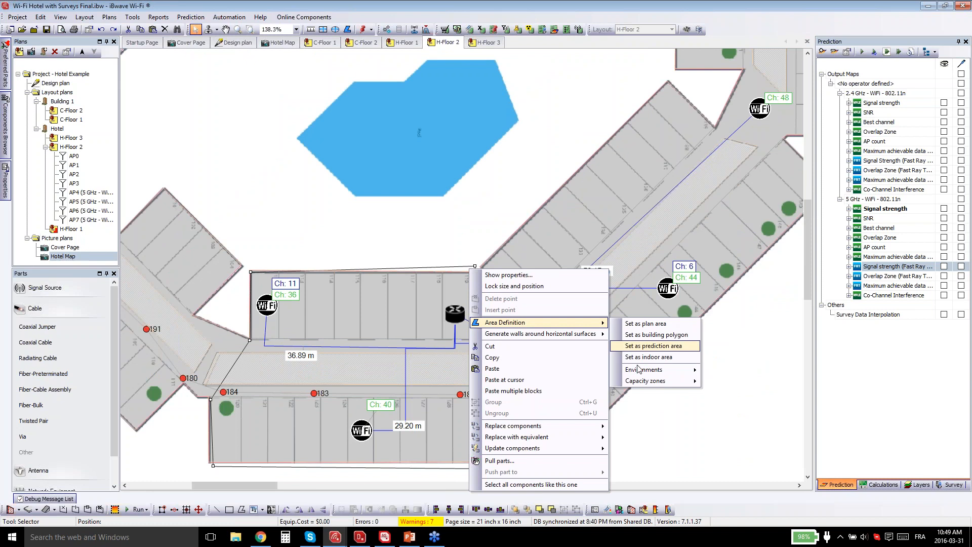
pyautogui.moveTo(641, 375)
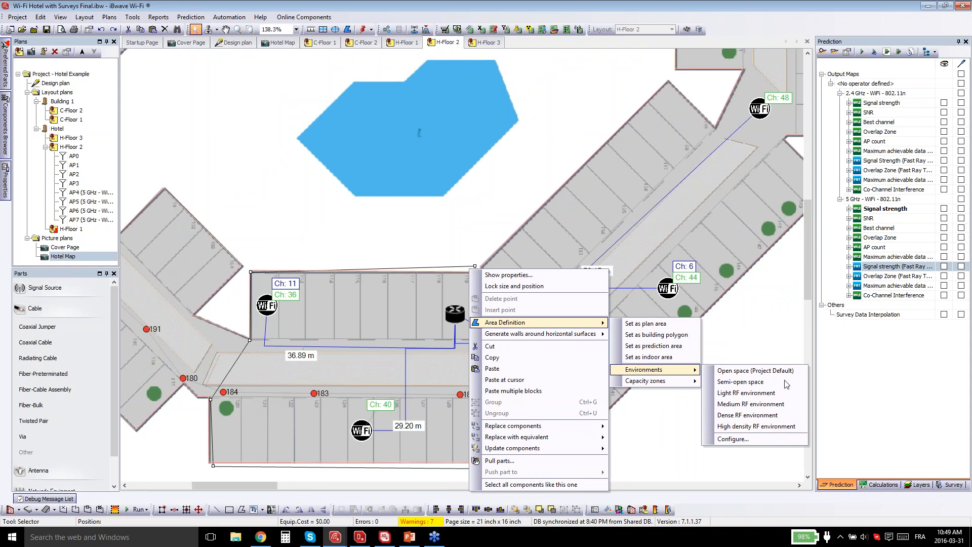
pyautogui.click(783, 430)
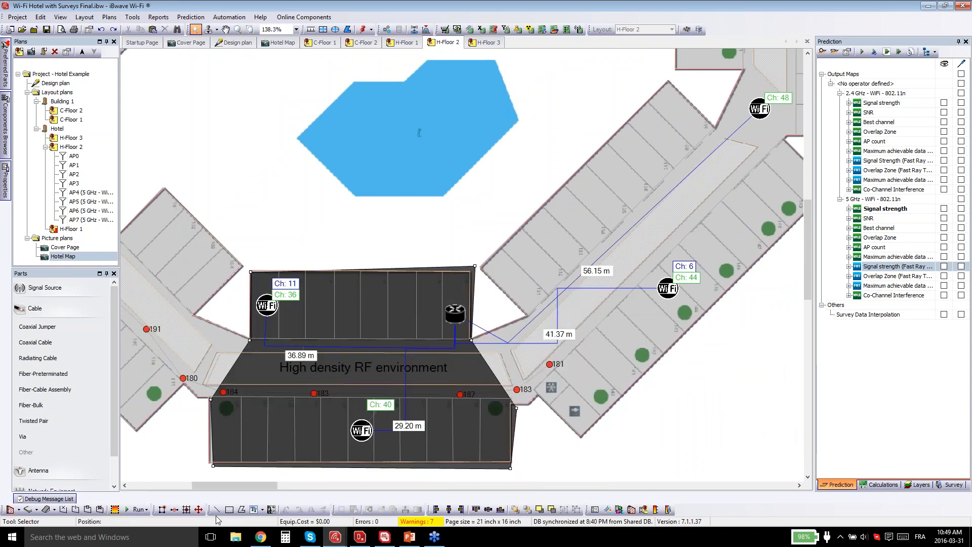
# Draw a polygon around the diagonal hotel wing southeast of the pool that contains the Ch 6 / Ch 44 access point.
pyautogui.click(241, 509)
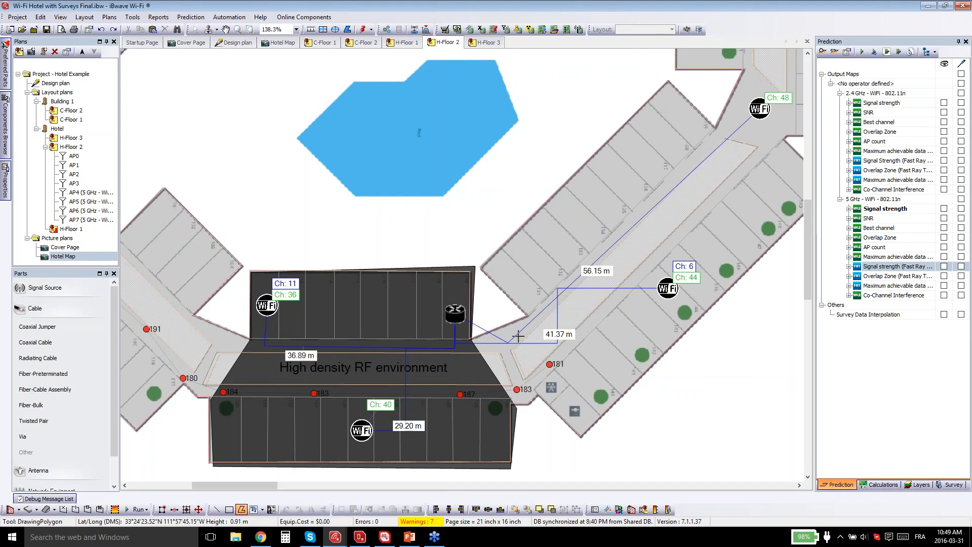
pyautogui.click(527, 315)
pyautogui.click(616, 402)
pyautogui.click(789, 204)
pyautogui.moveTo(255, 486); pyautogui.dragTo(264, 486)
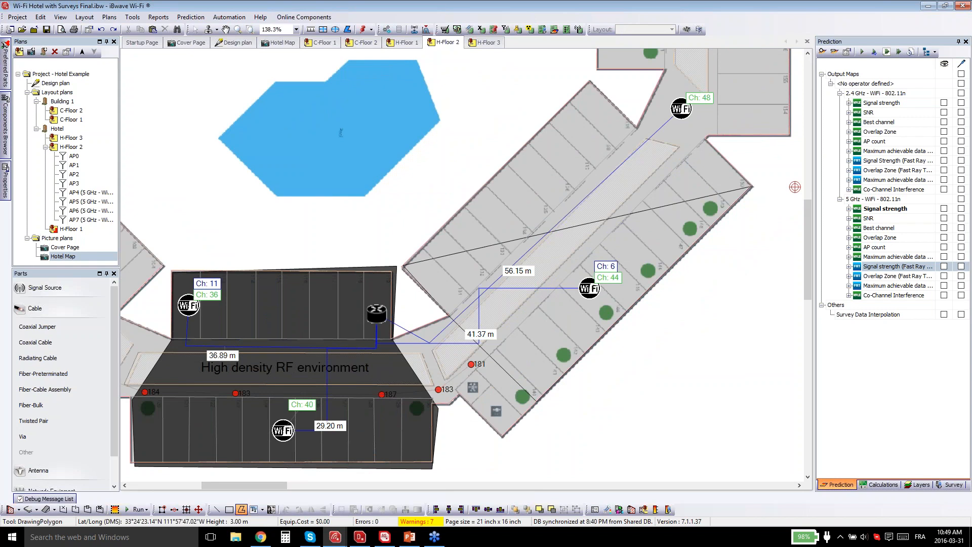
pyautogui.click(699, 134)
pyautogui.click(635, 130)
pyautogui.rightClick(590, 79)
# Define the polygon around the southeastern hotel wing as a Medium RF environment.
pyautogui.click(674, 143)
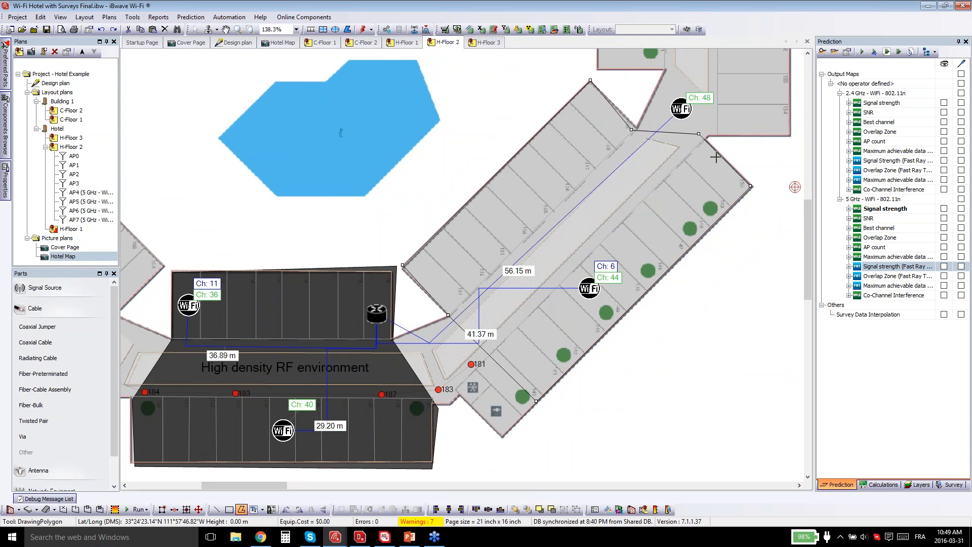
pyautogui.rightClick(679, 141)
pyautogui.moveTo(790, 195)
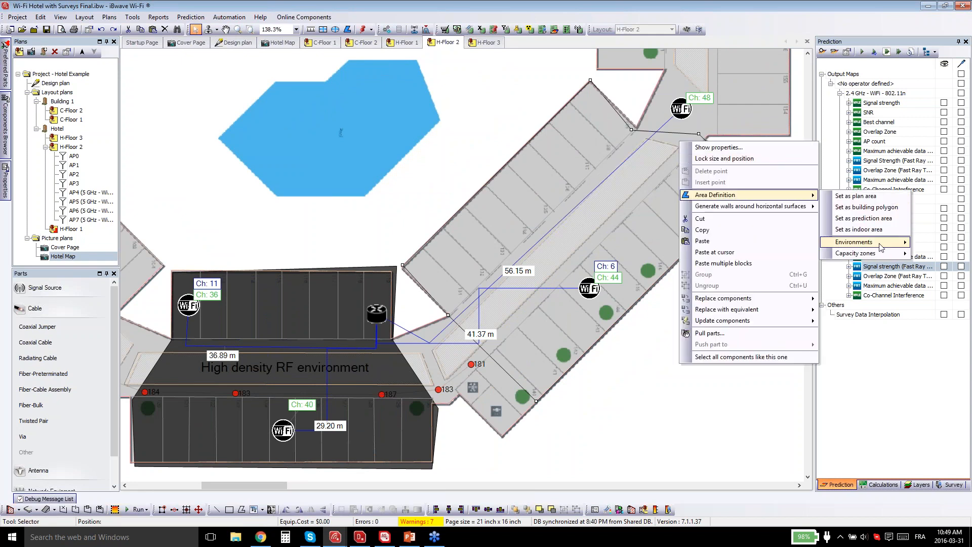
pyautogui.moveTo(881, 247)
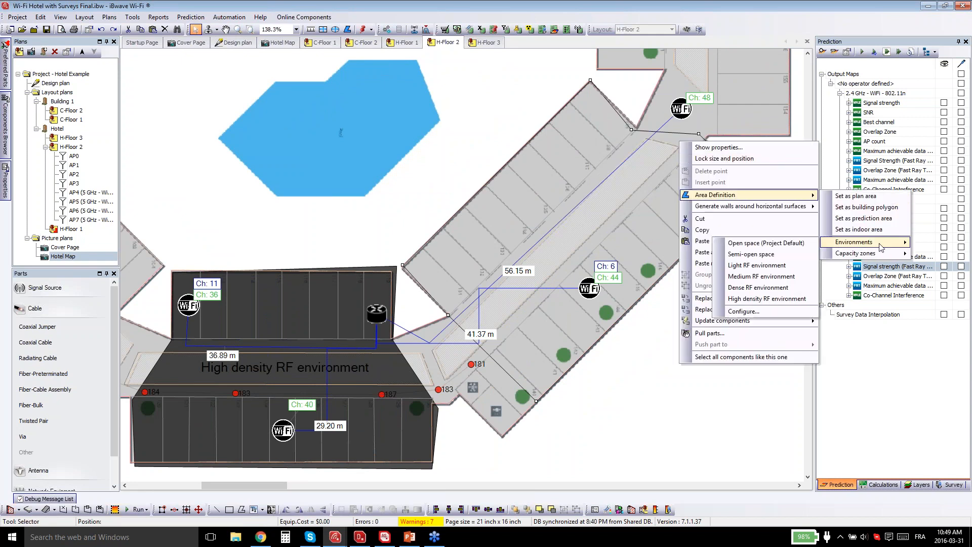
pyautogui.click(794, 283)
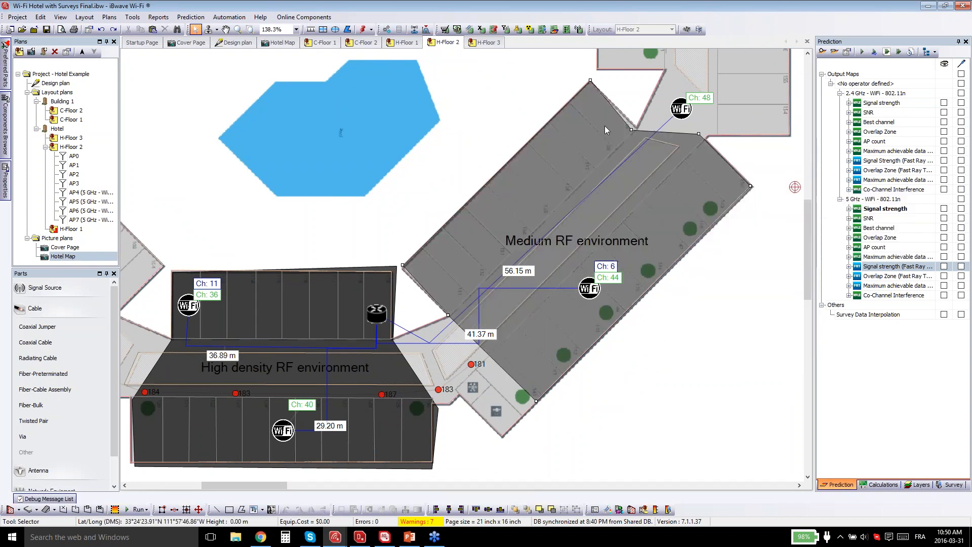
# Run the 5 GHz signal strength prediction on the current plan and show its output map across H-Floor 2.
pyautogui.scroll(-1, 338, 339)
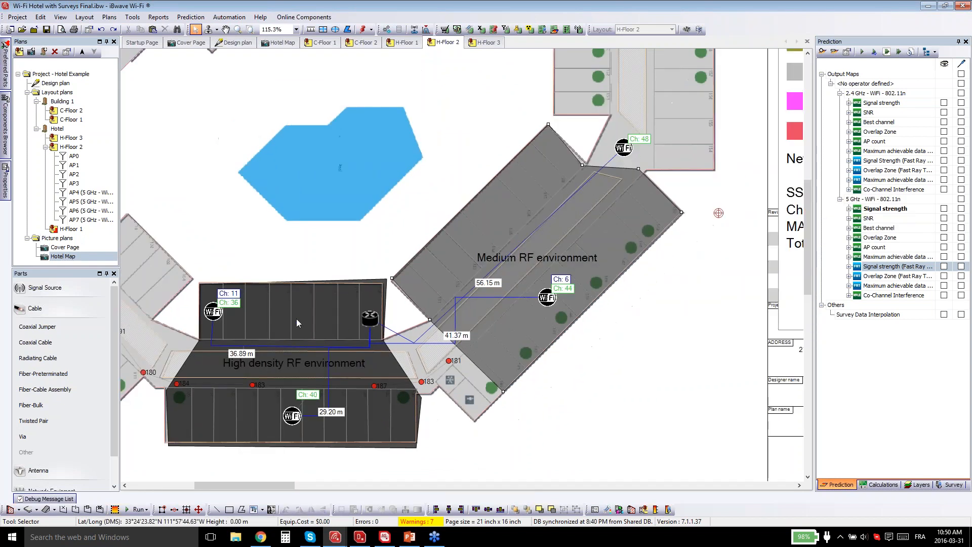
pyautogui.scroll(-1, 297, 319)
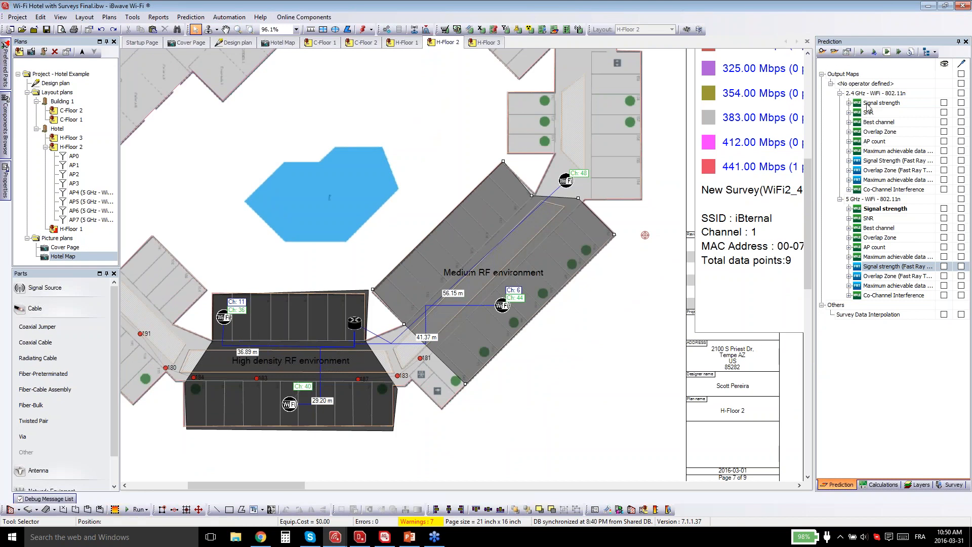
pyautogui.rightClick(877, 205)
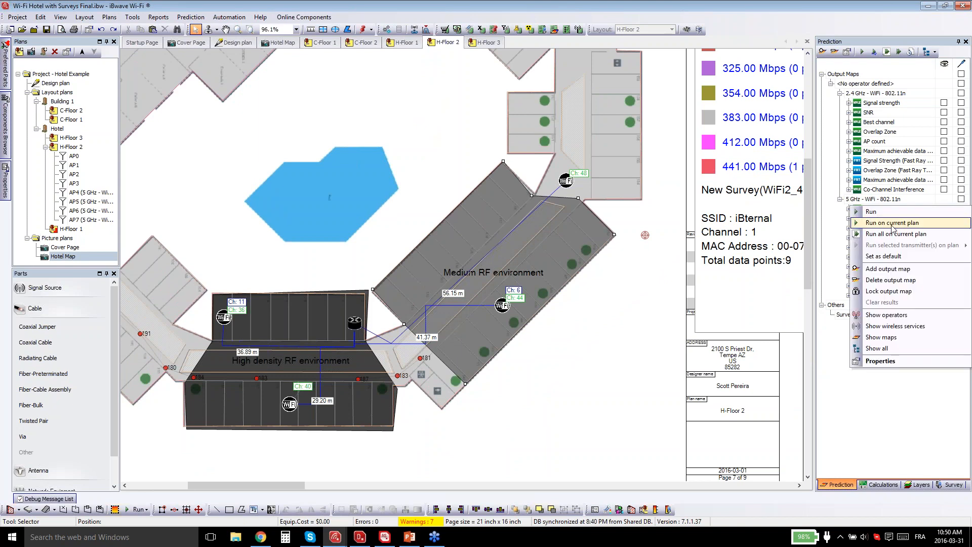
pyautogui.click(893, 225)
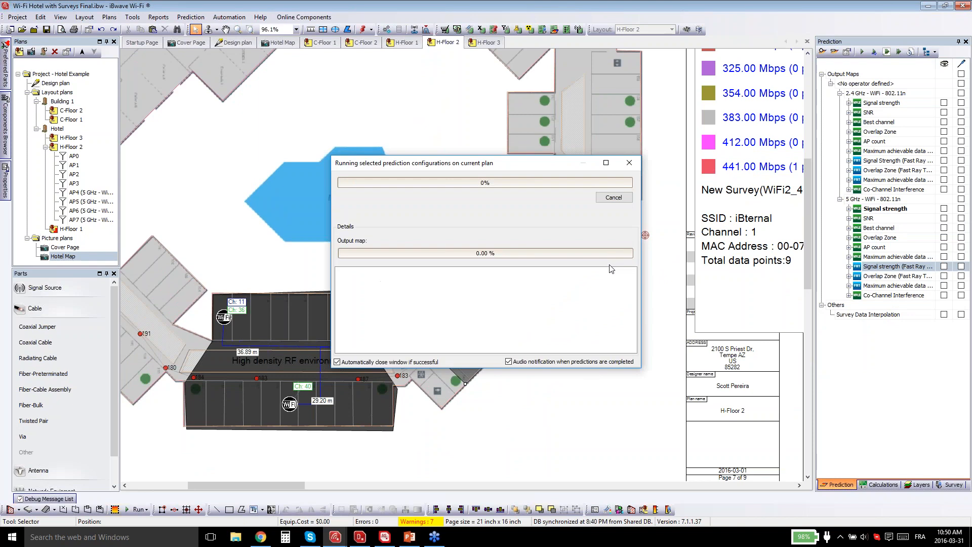
pyautogui.click(944, 209)
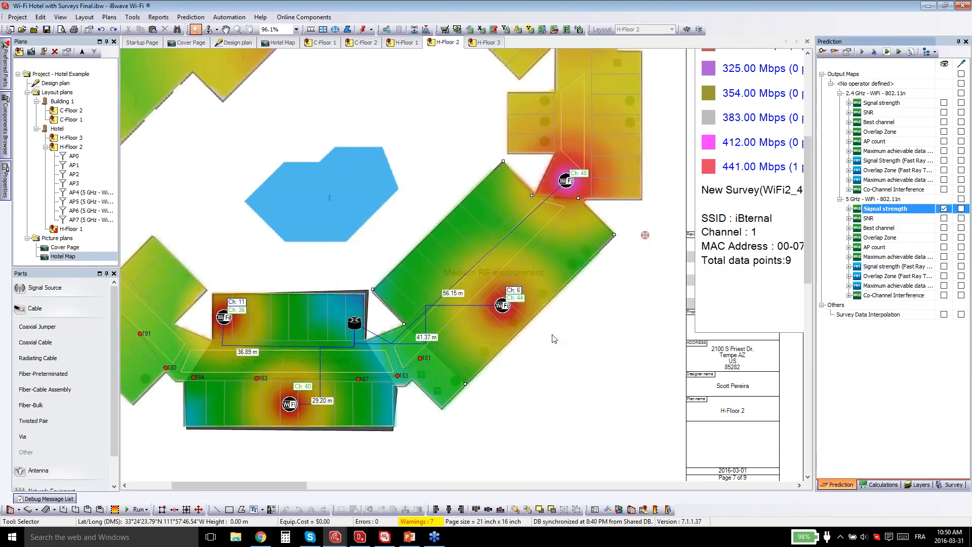
pyautogui.scroll(-1, 554, 339)
pyautogui.scroll(-1, 555, 339)
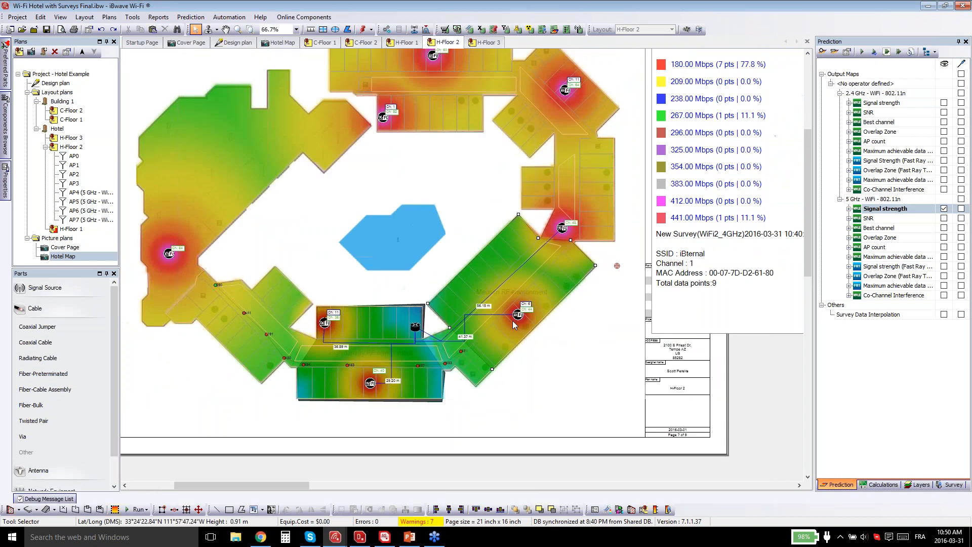
# Move the Ch 11 / Ch 36 access point southwest to the corridor junction and rerun the 5 GHz signal strength prediction on the current plan.
pyautogui.scroll(4, 536, 279)
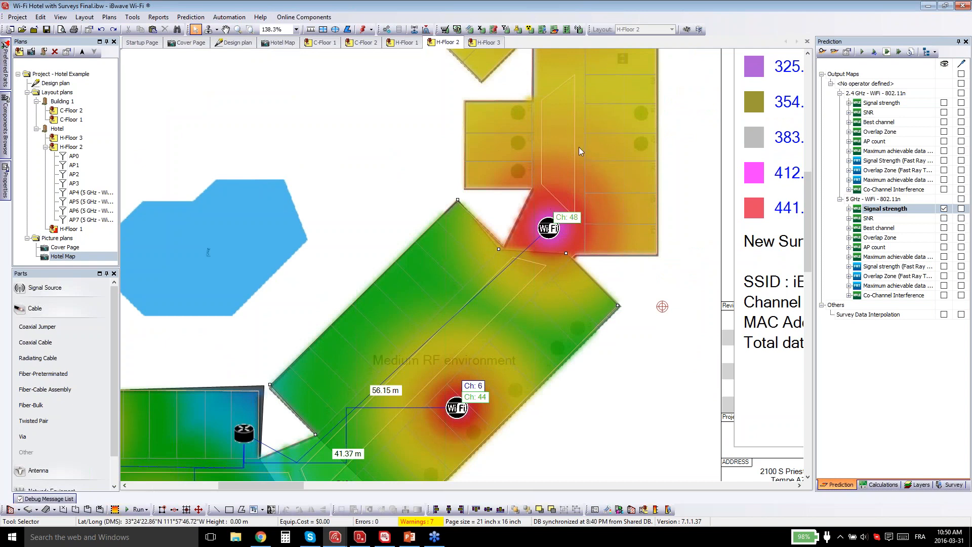
pyautogui.moveTo(558, 232)
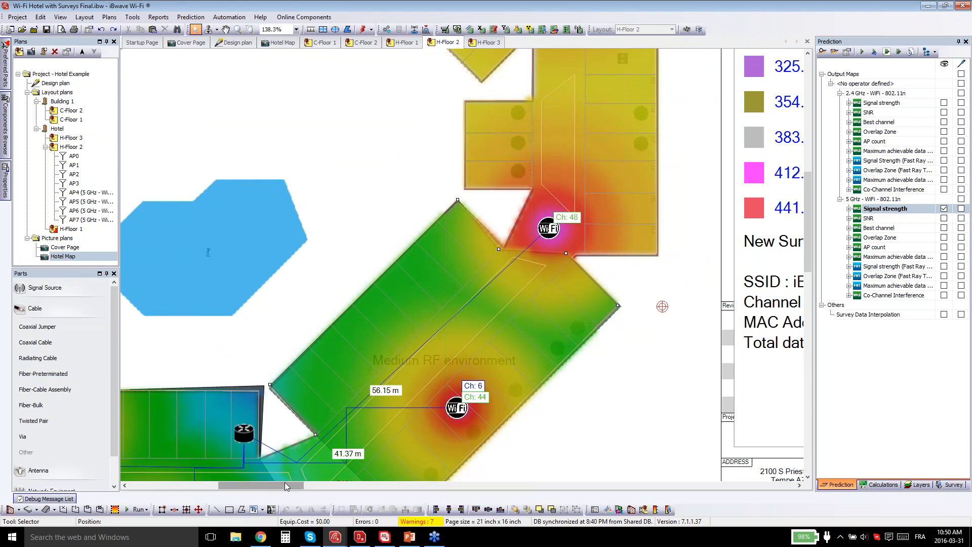
pyautogui.moveTo(285, 485); pyautogui.dragTo(236, 485)
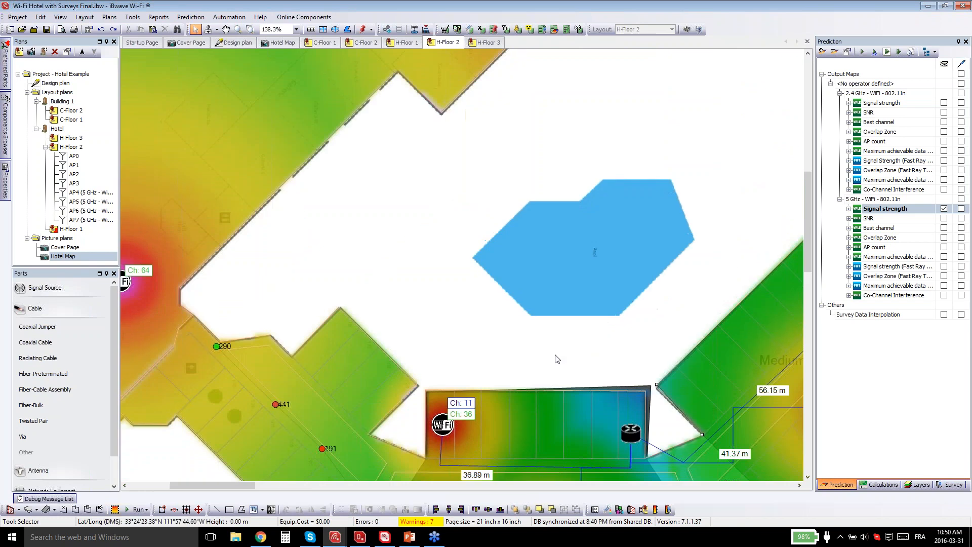
pyautogui.scroll(-1, 483, 356)
pyautogui.scroll(-2, 484, 354)
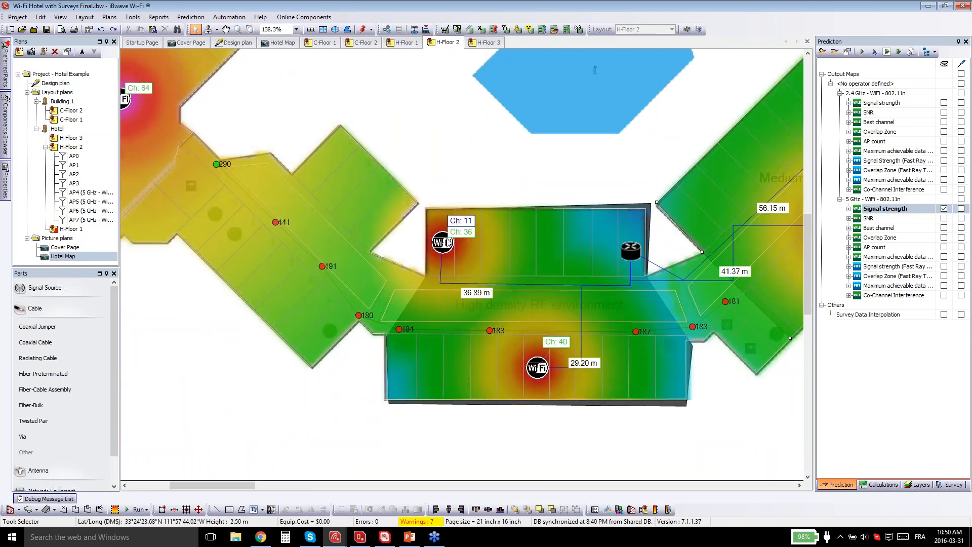
pyautogui.moveTo(449, 242); pyautogui.dragTo(387, 301)
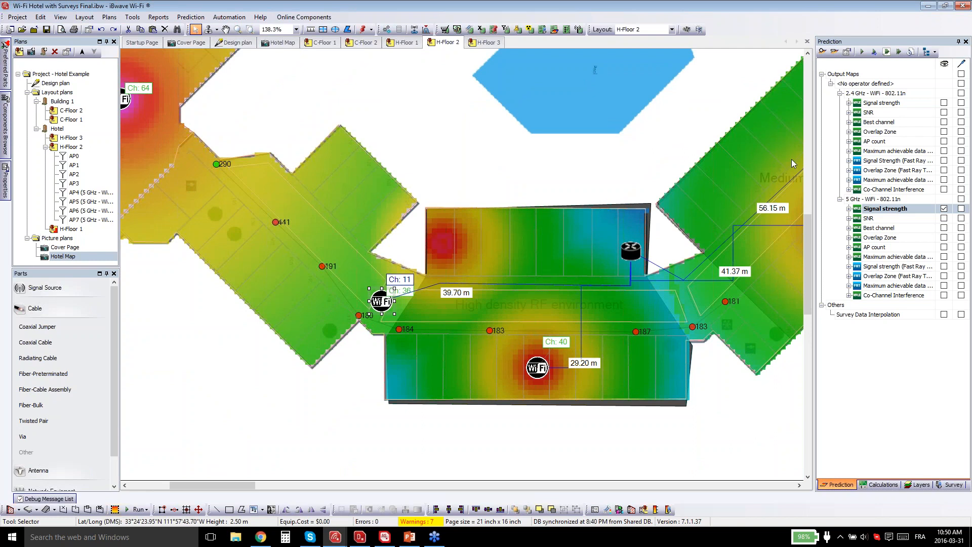
pyautogui.rightClick(884, 209)
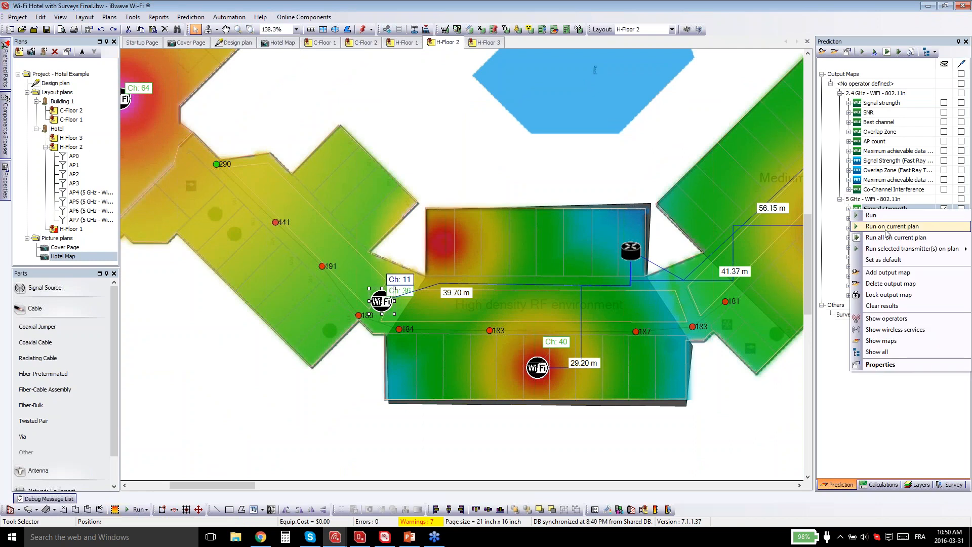
pyautogui.click(886, 229)
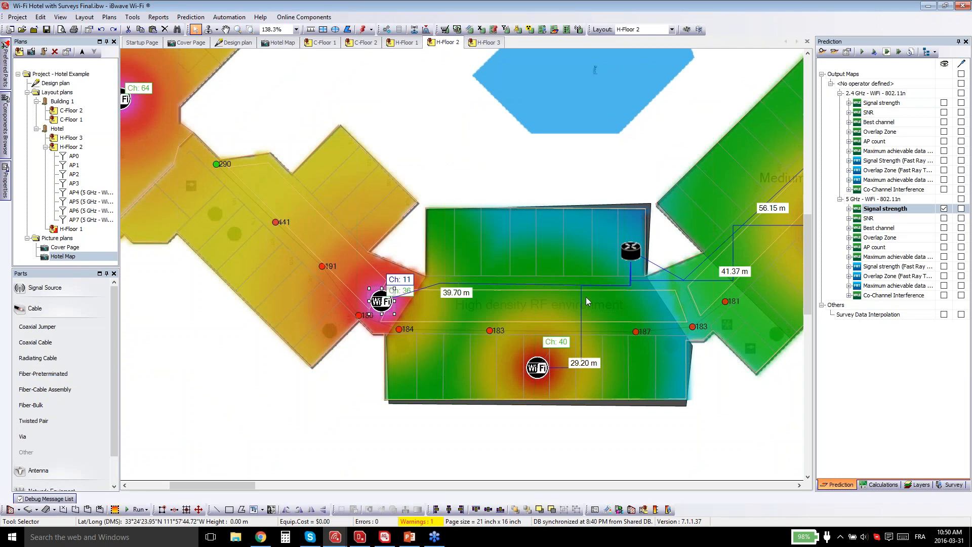
pyautogui.scroll(-5, 586, 297)
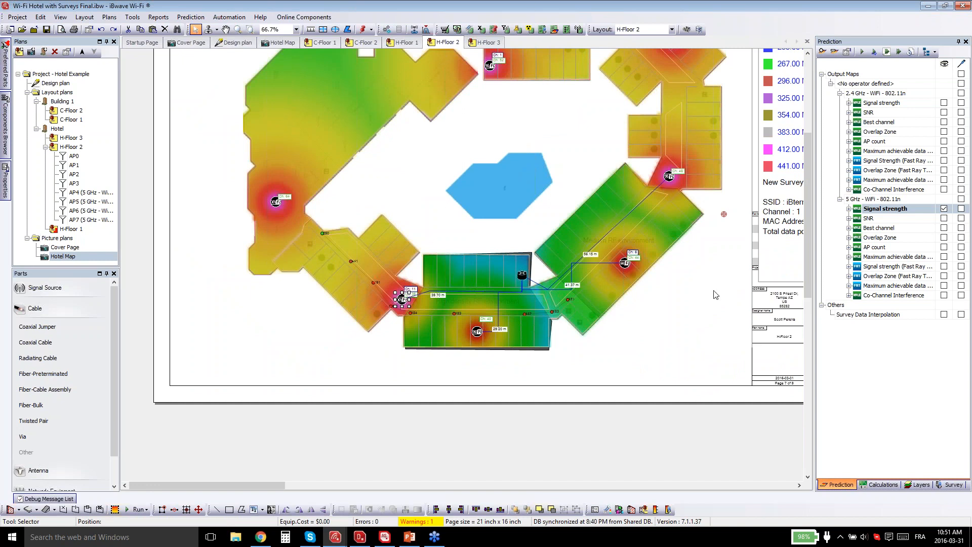
pyautogui.click(654, 325)
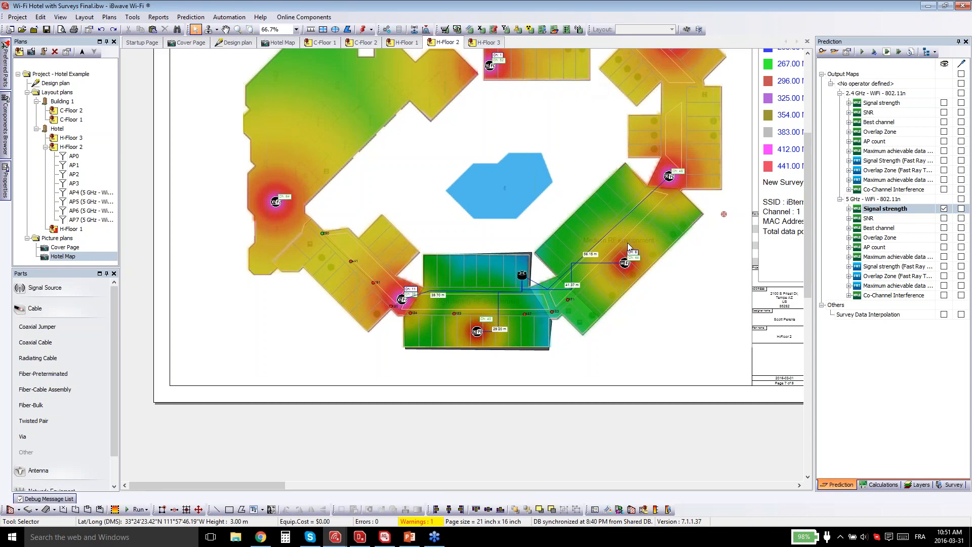
pyautogui.scroll(2, 523, 189)
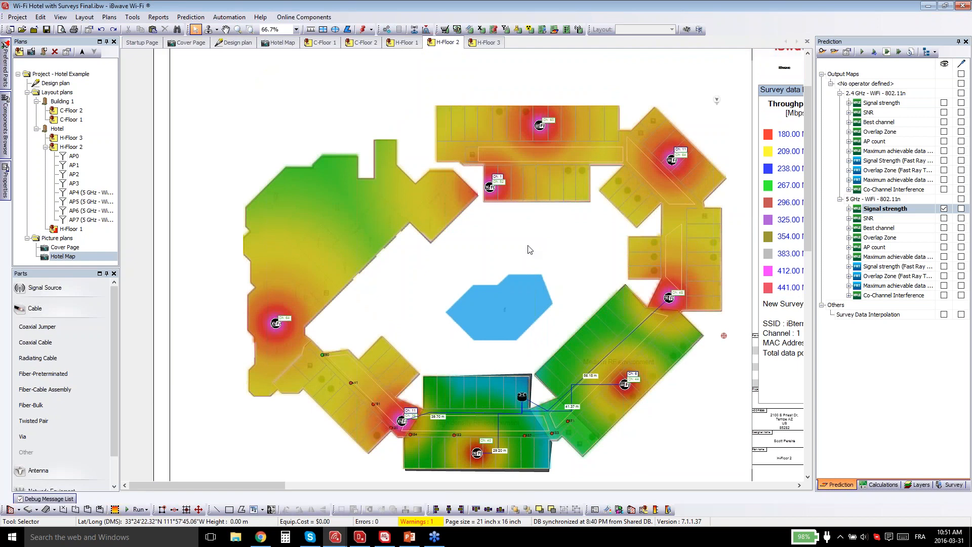
# Generate the Equipment List report with the default options, review it and close it.
pyautogui.click(165, 19)
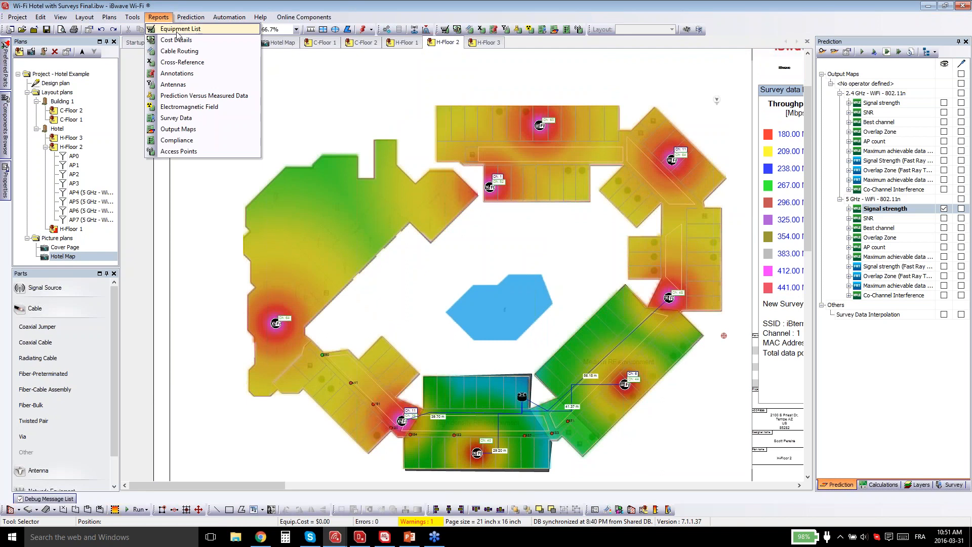
pyautogui.click(178, 31)
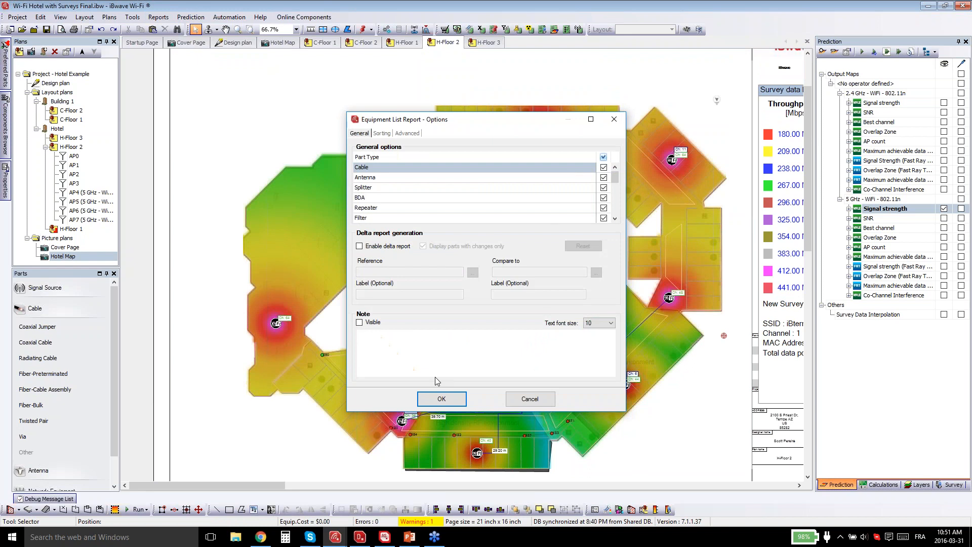
pyautogui.click(442, 400)
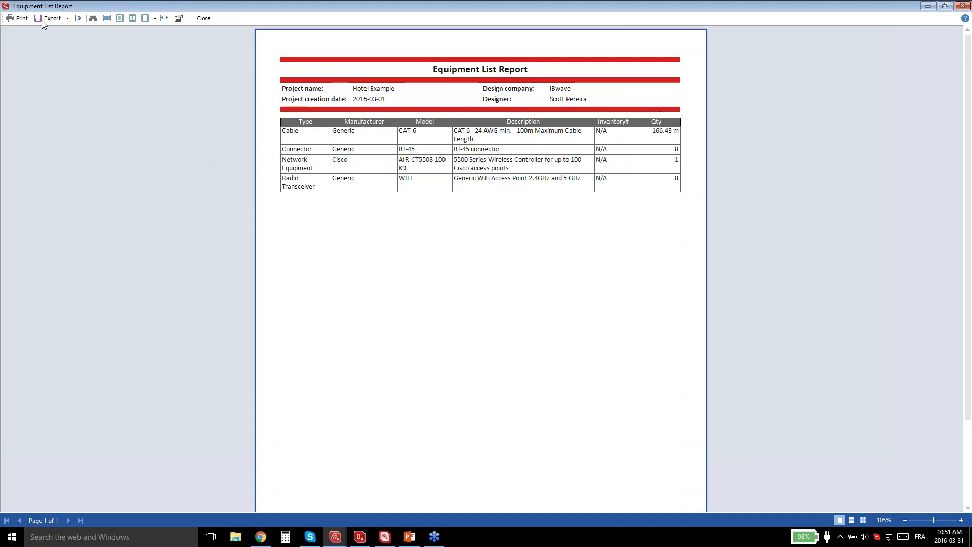
pyautogui.click(960, 5)
# Generate the Annotations report with the default options, review its floor plan, site photos and export formats, and close it.
pyautogui.click(161, 17)
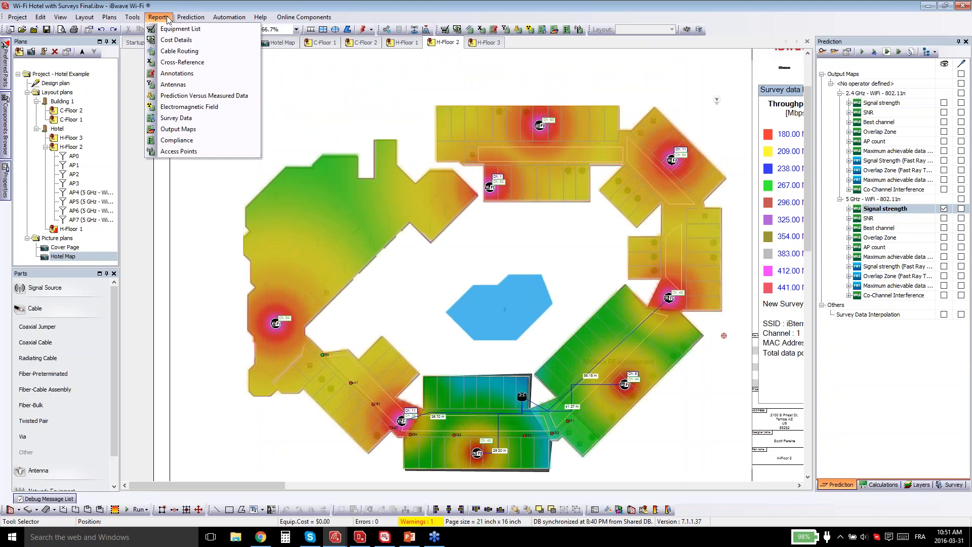
pyautogui.click(177, 73)
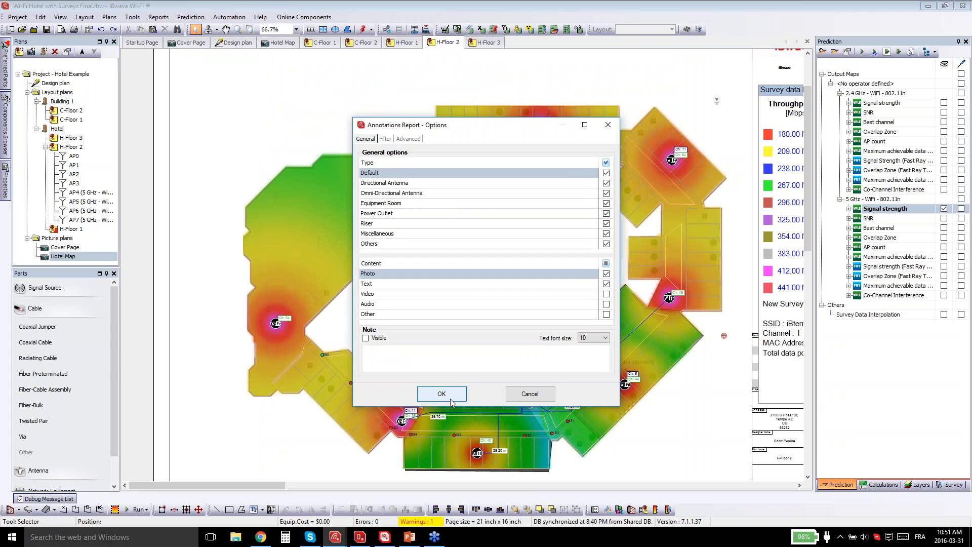
pyautogui.press('Return')
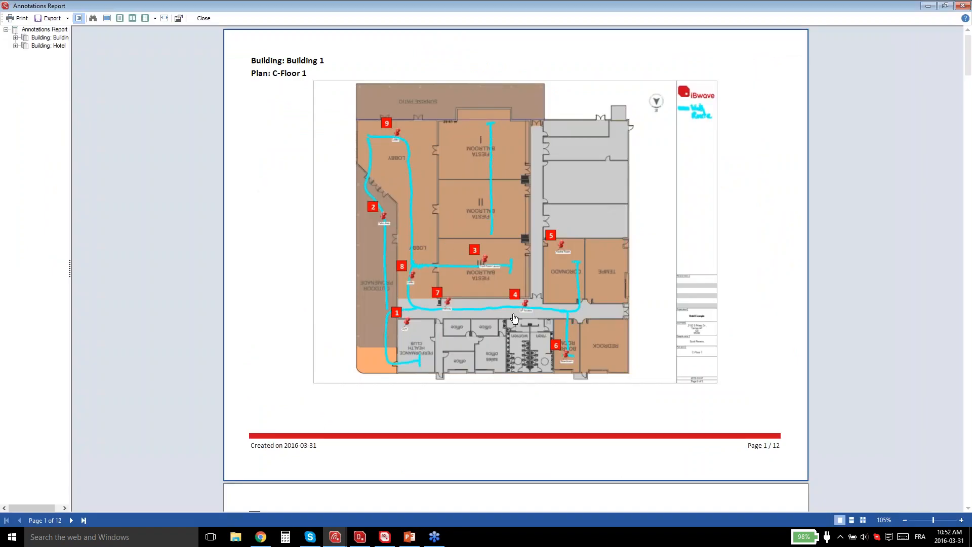
pyautogui.scroll(-5, 400, 313)
pyautogui.scroll(-15, 401, 313)
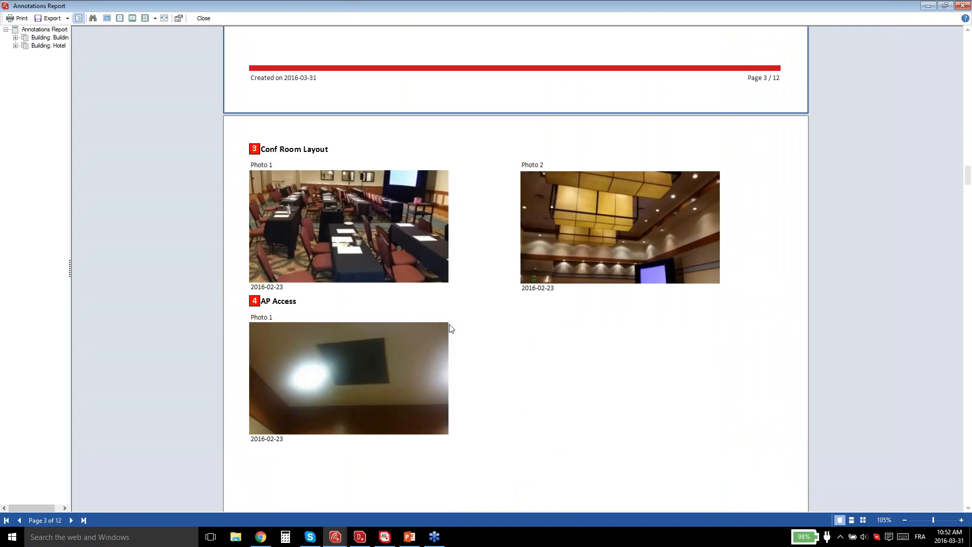
pyautogui.scroll(-6, 449, 327)
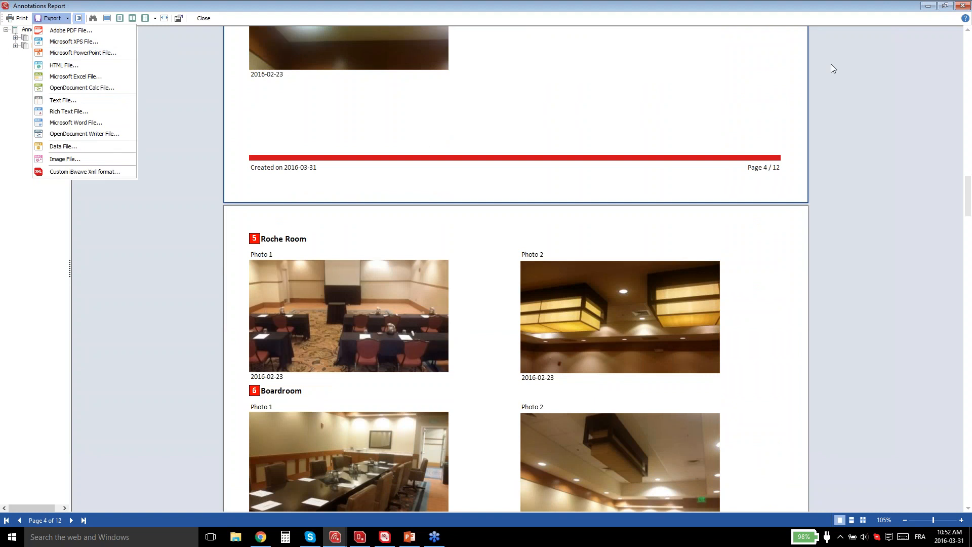
pyautogui.click(959, 6)
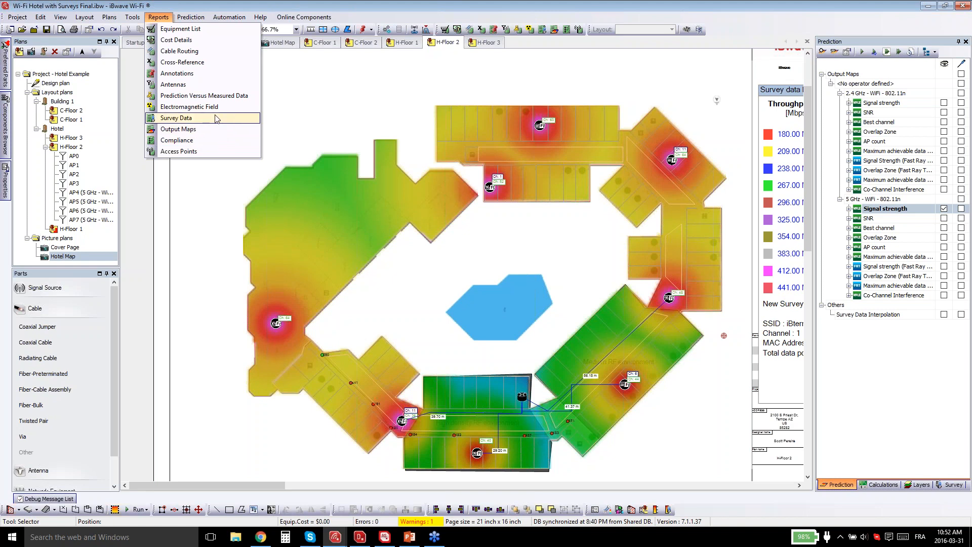
pyautogui.click(367, 83)
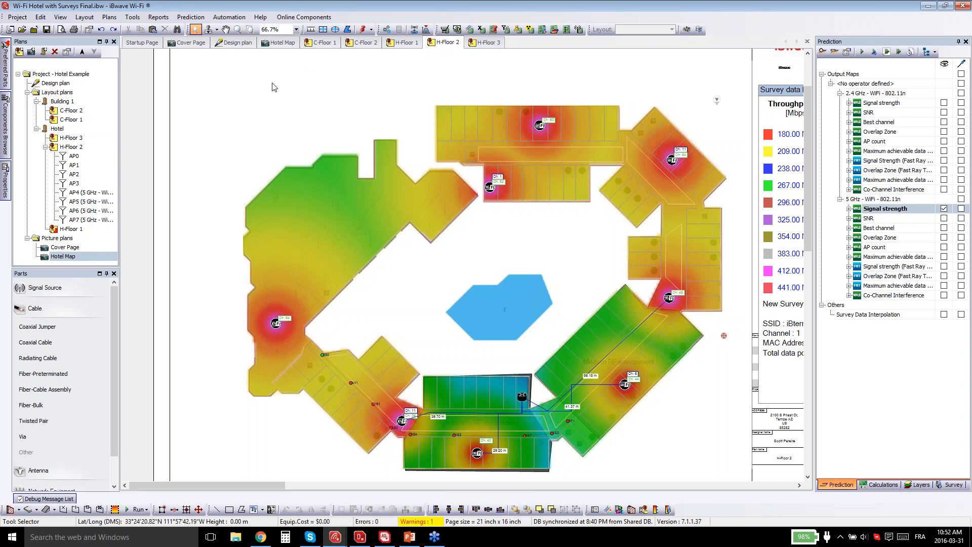
# Switch to Chrome and open the iBwave Wi-Fi Suite product page on the iBwave website.
pyautogui.click(260, 537)
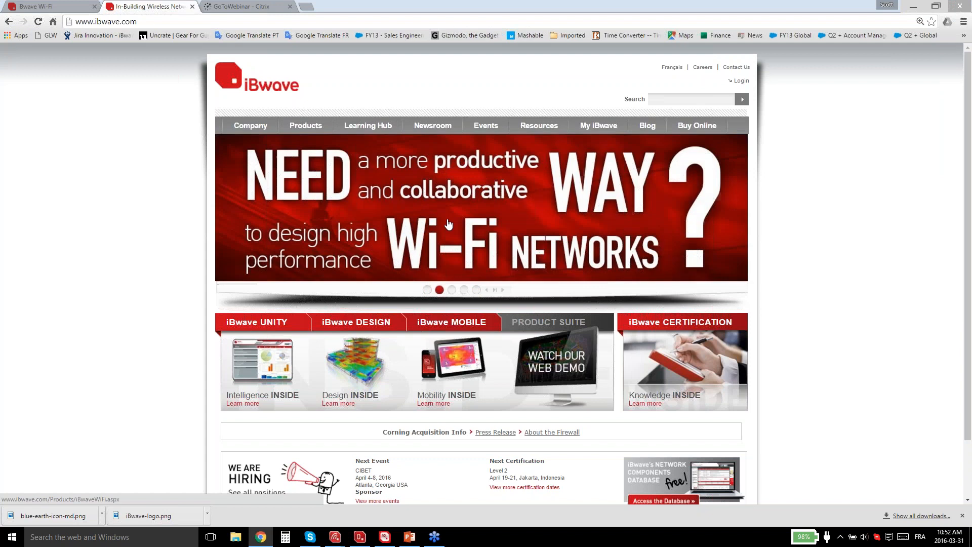
pyautogui.moveTo(306, 126)
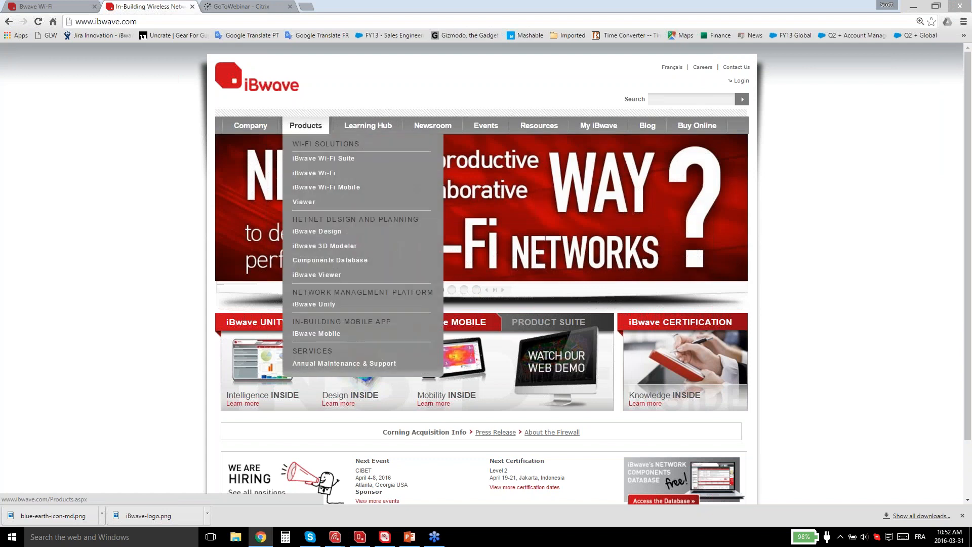
pyautogui.click(336, 160)
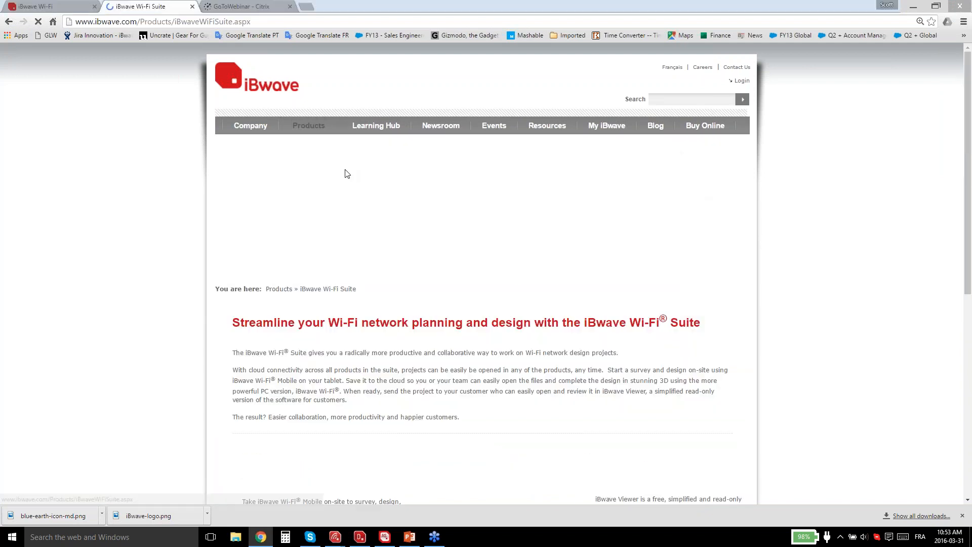
# Open the iBwave Wi-Fi product page from the Wi-Fi Suite page and review its free trial offer and product video section.
pyautogui.scroll(-7, 348, 183)
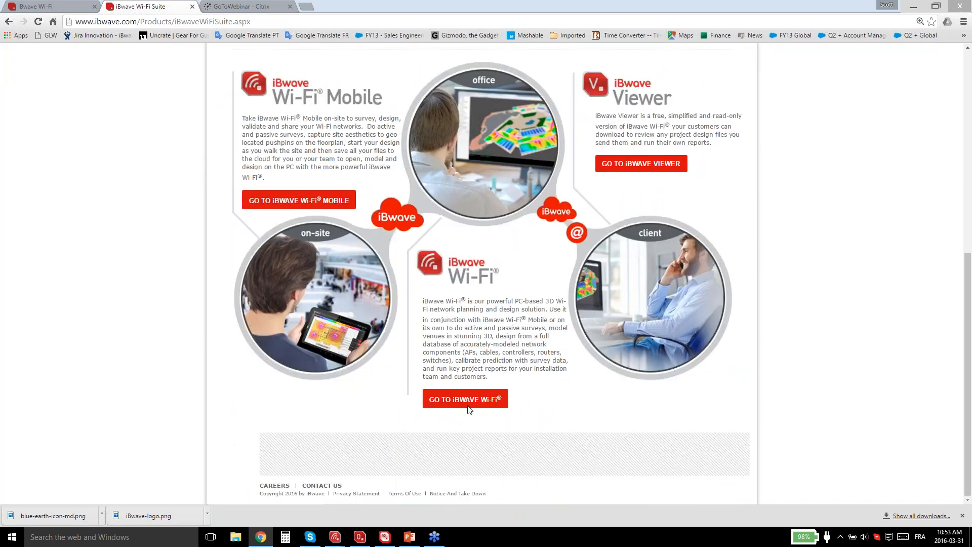
pyautogui.click(468, 409)
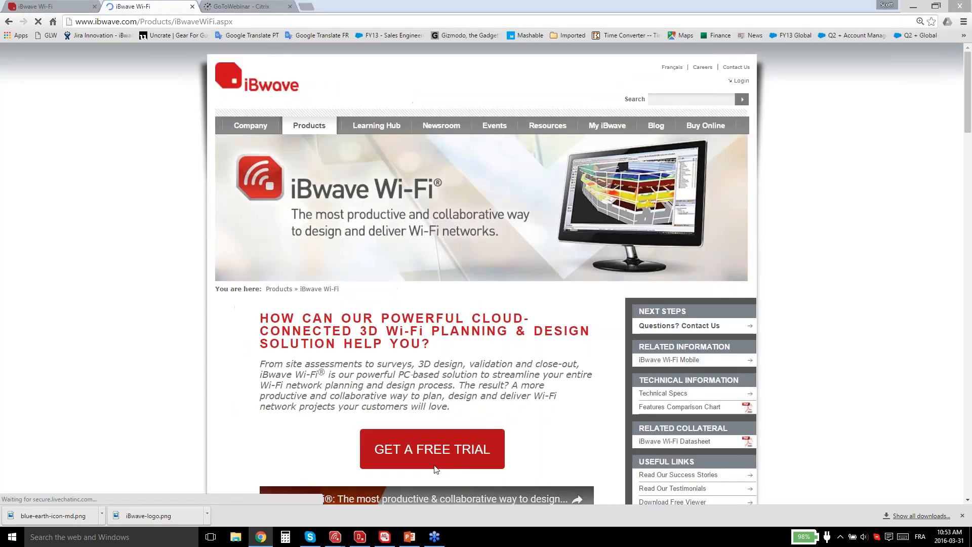
pyautogui.scroll(-6, 432, 449)
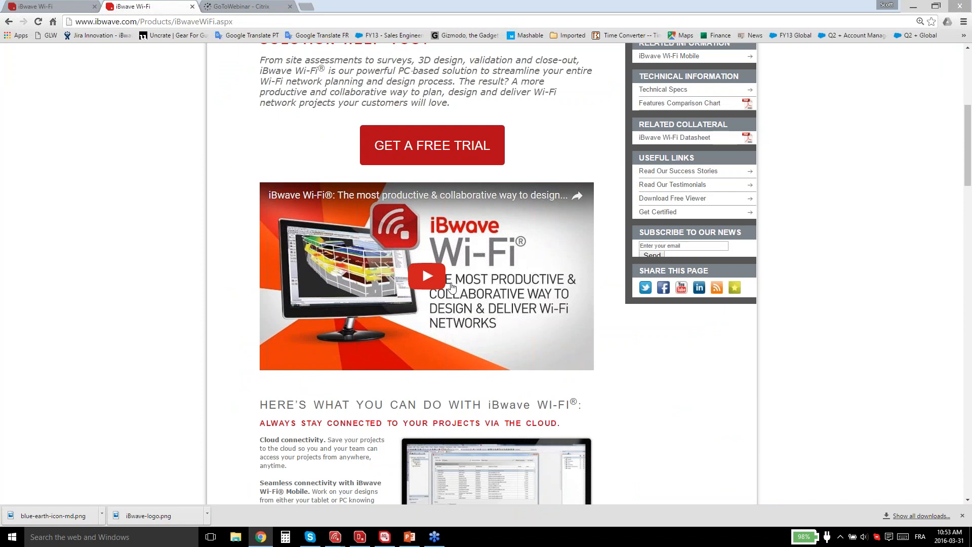
pyautogui.scroll(4, 455, 288)
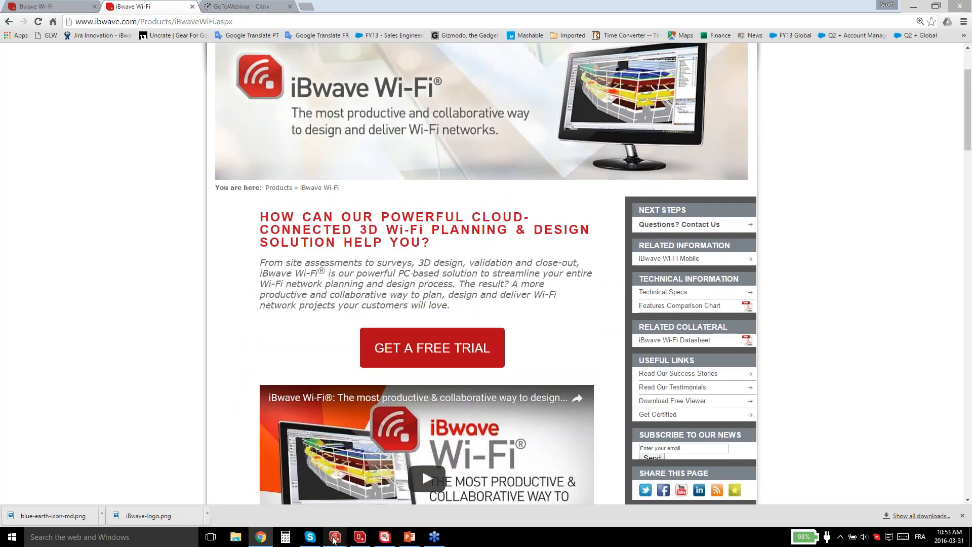
# Switch back to the hotel project in iBwave Wi-Fi, look over the Startup Page, and open the C-Floor 1 plan.
pyautogui.moveTo(334, 540)
pyautogui.click(221, 508)
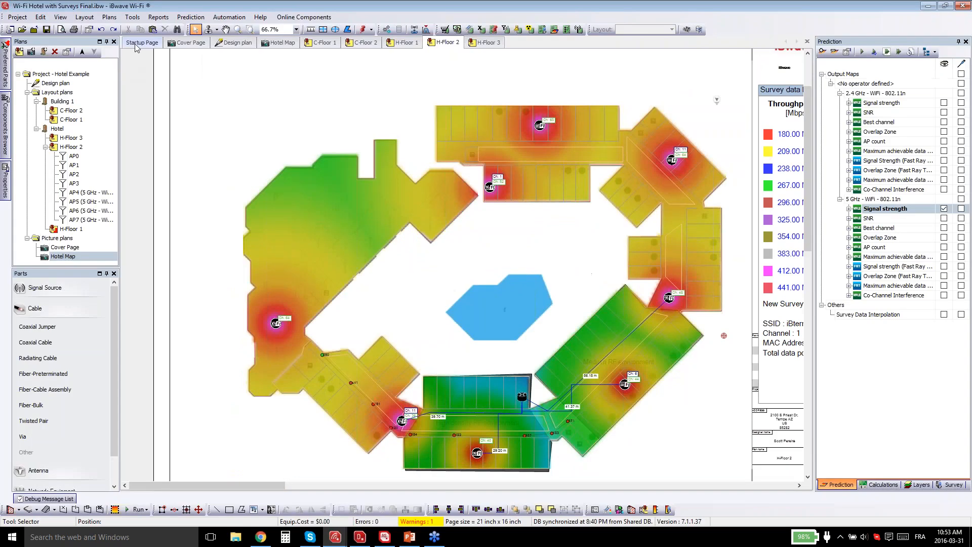
pyautogui.click(136, 43)
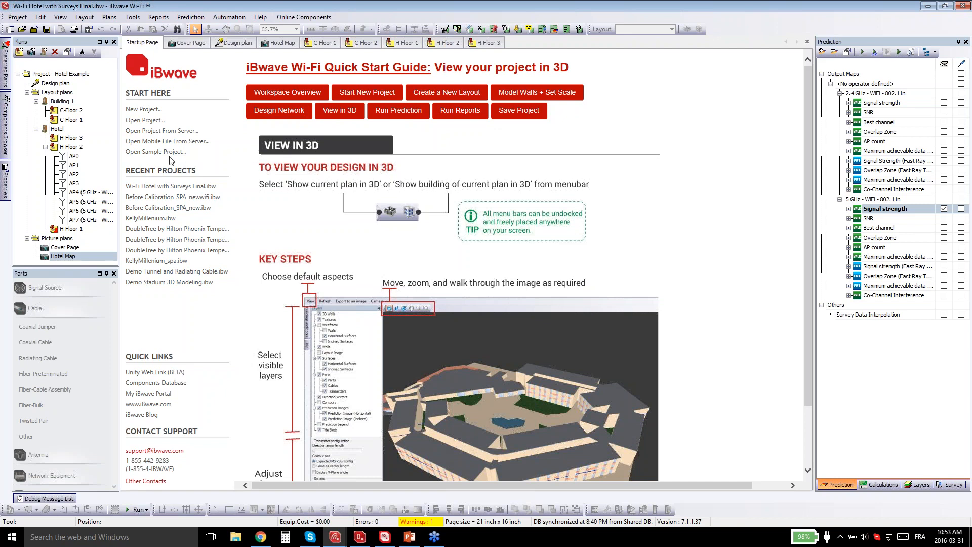
pyautogui.click(269, 18)
pyautogui.click(553, 127)
pyautogui.click(743, 324)
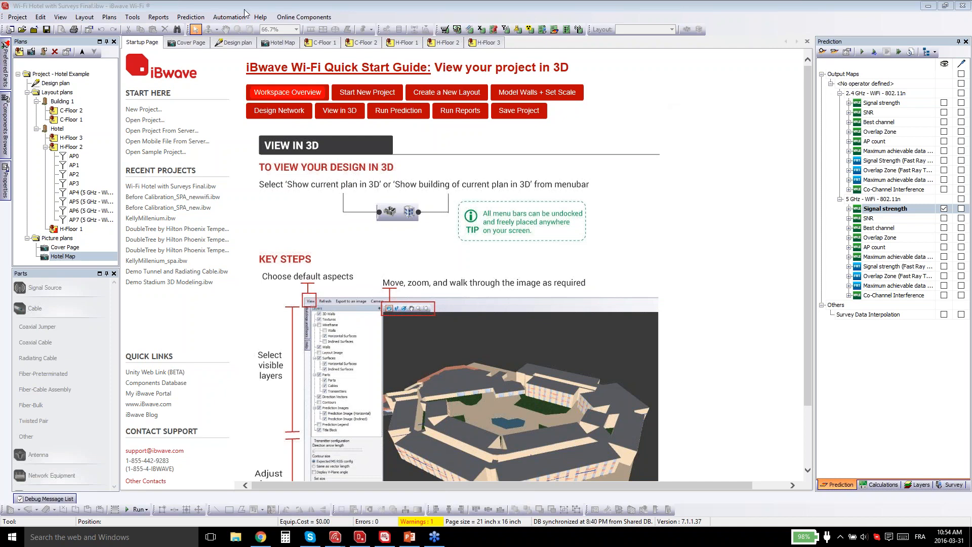
pyautogui.click(333, 42)
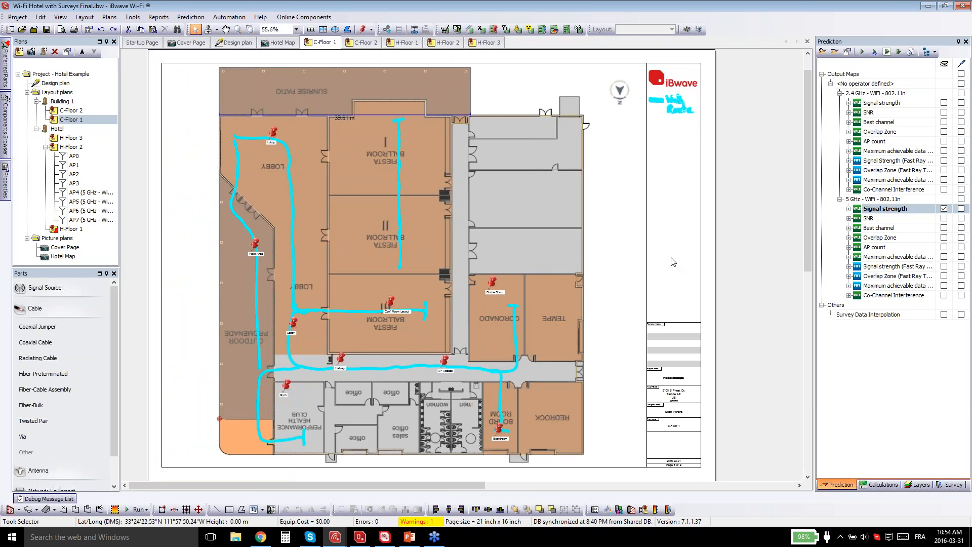
# Launch TeamViewer 11 and connect to the tablet in Remote control mode using its saved partner ID.
pyautogui.click(45, 540)
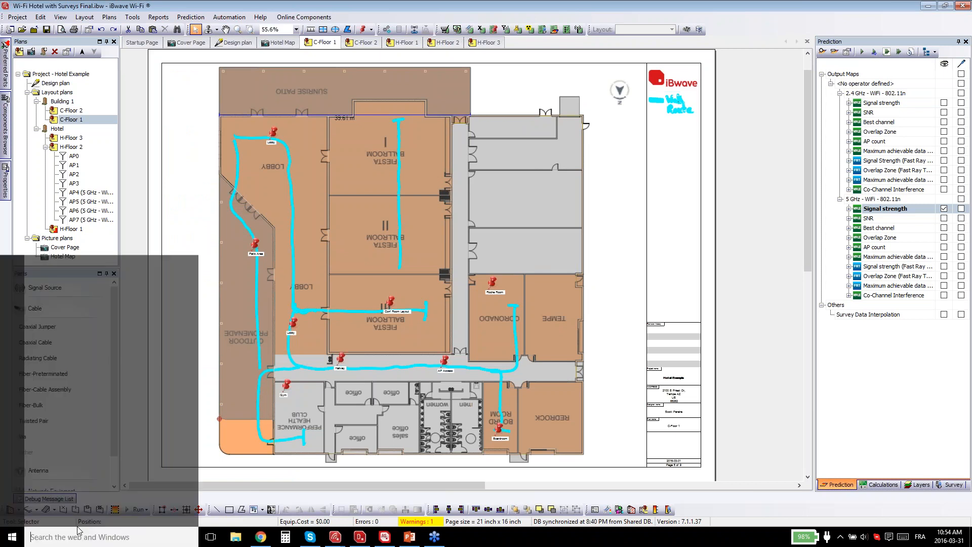
pyautogui.write('team')
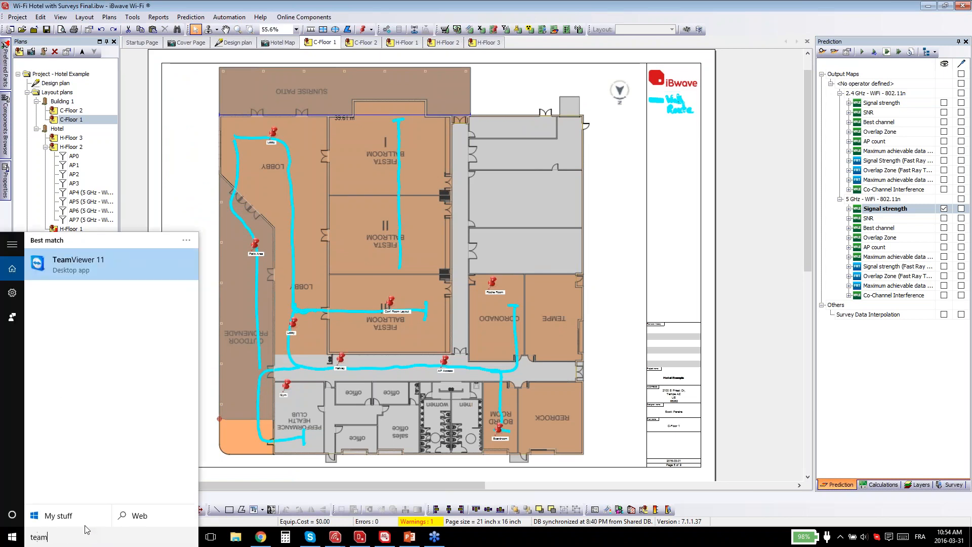
pyautogui.press('Return')
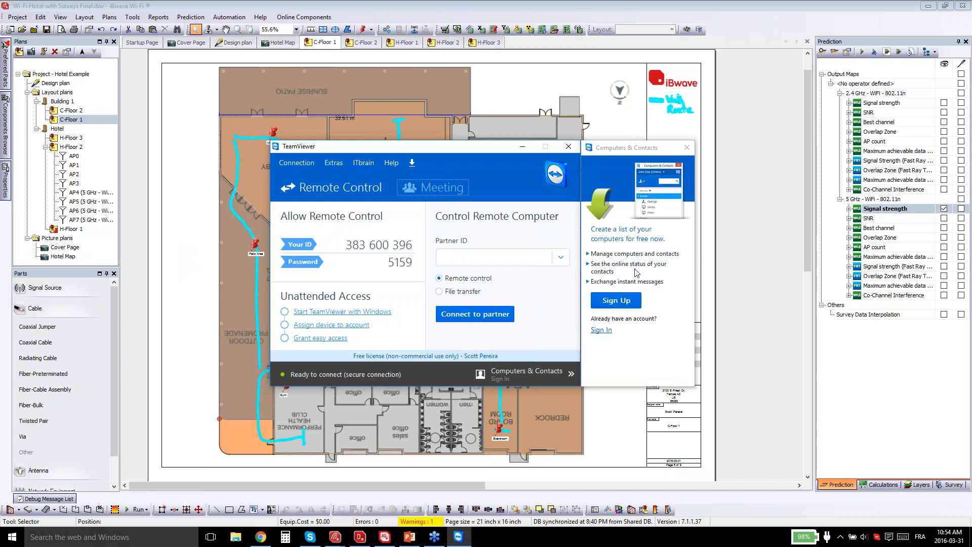
pyautogui.click(491, 258)
pyautogui.write('383')
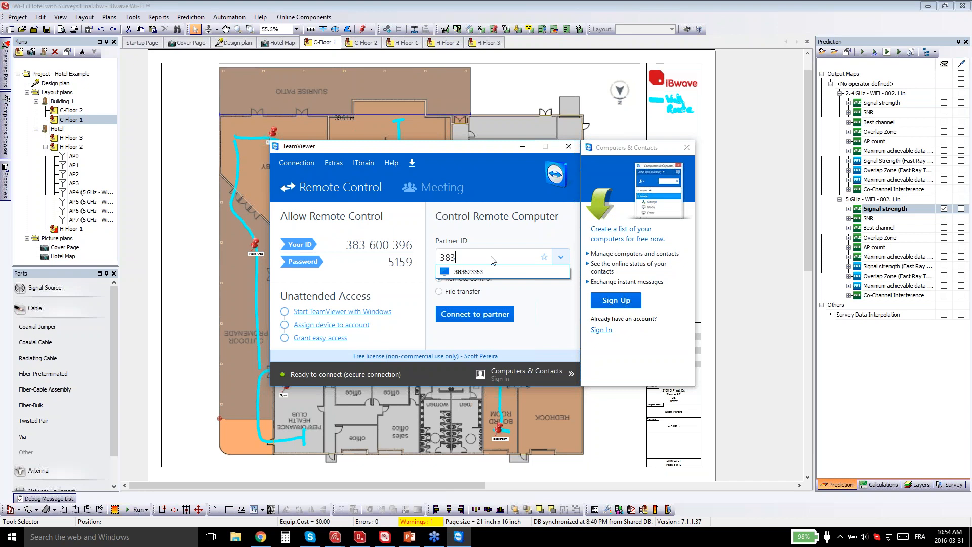
pyautogui.click(487, 272)
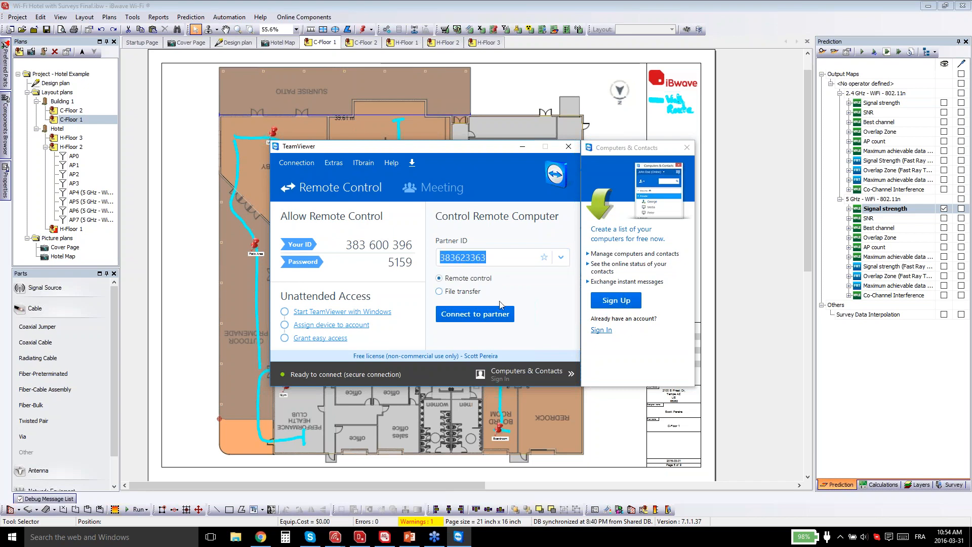
pyautogui.click(489, 319)
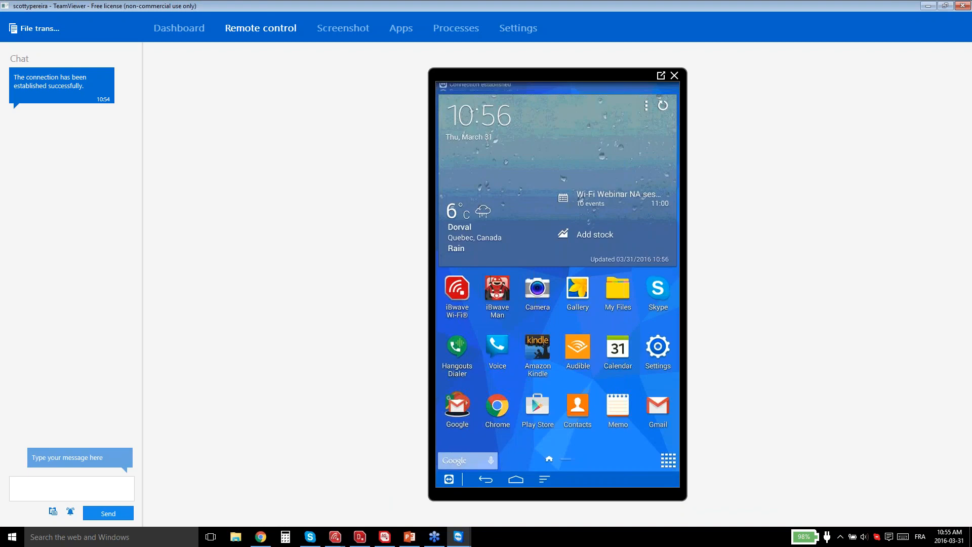
# Switch to the C-Floor 1 plan in iBwave Wi-Fi and draw connected Wood, Birch walls in the lobby beside the Fiesta Ballrooms.
pyautogui.moveTo(334, 541)
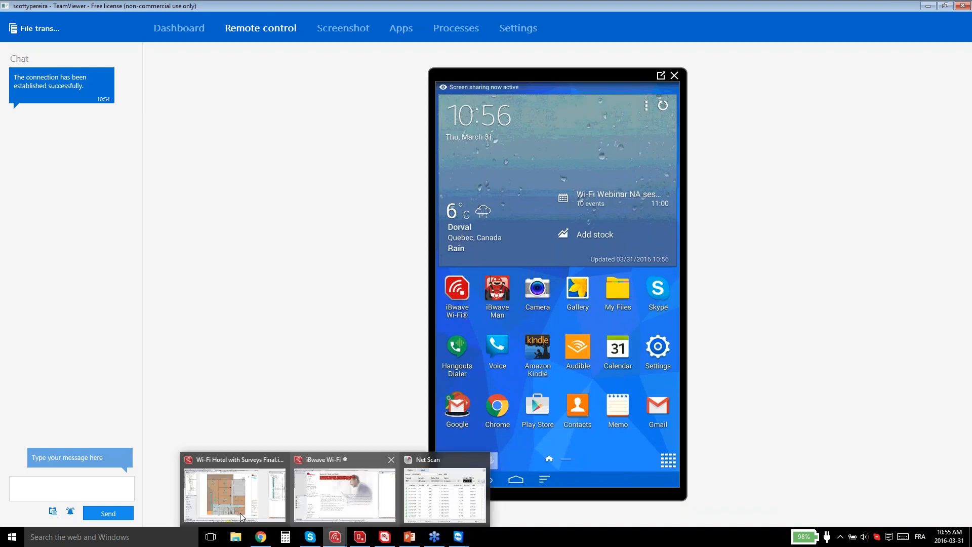
pyautogui.click(233, 484)
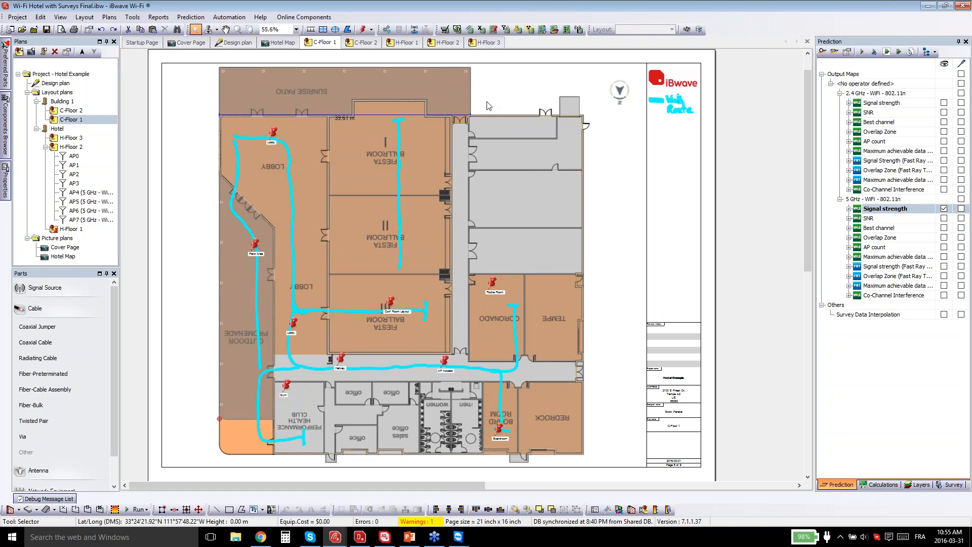
pyautogui.click(19, 510)
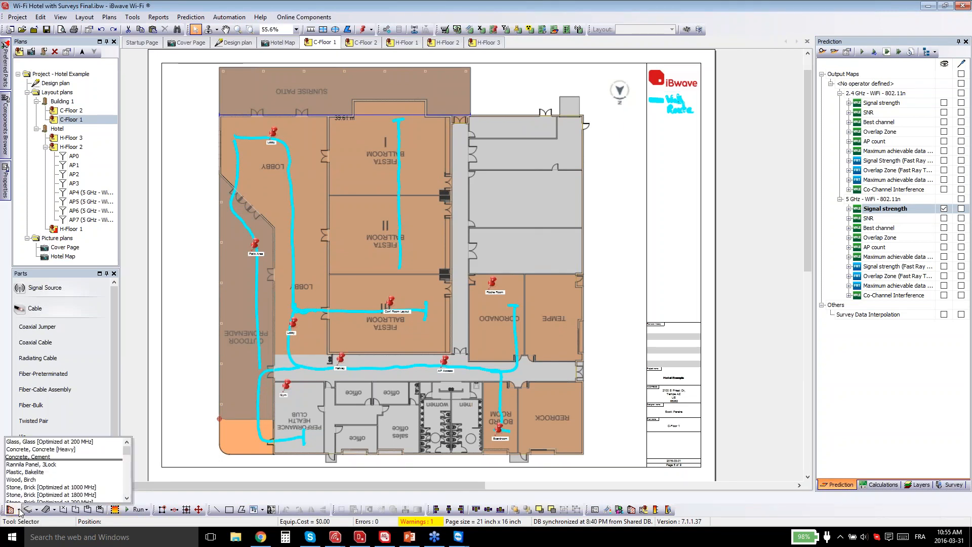
pyautogui.click(18, 480)
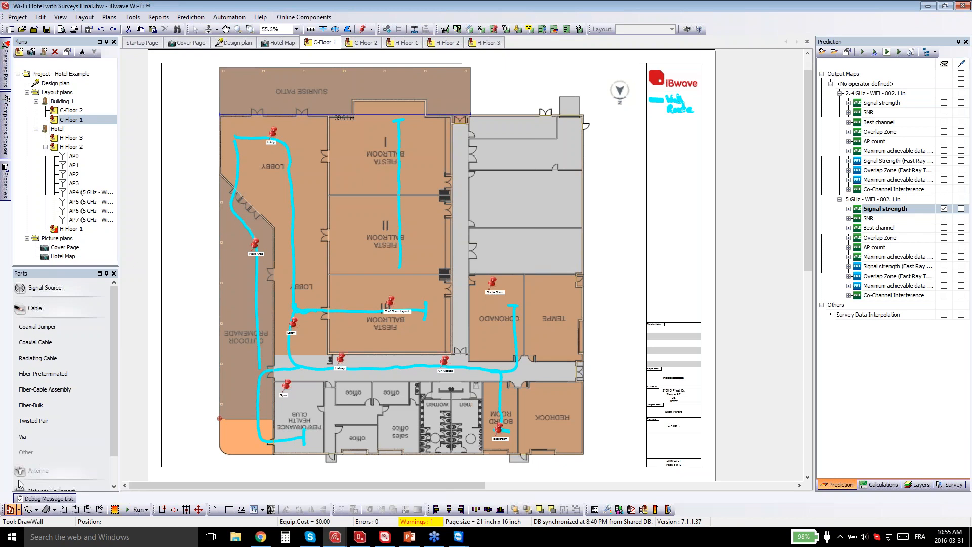
pyautogui.click(302, 172)
pyautogui.click(300, 246)
pyautogui.click(323, 248)
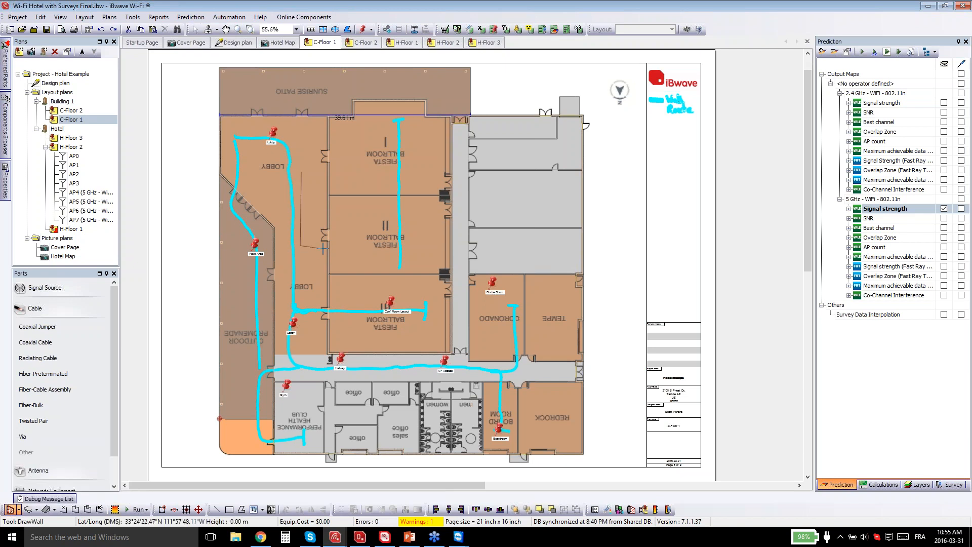
pyautogui.click(324, 191)
pyautogui.click(315, 175)
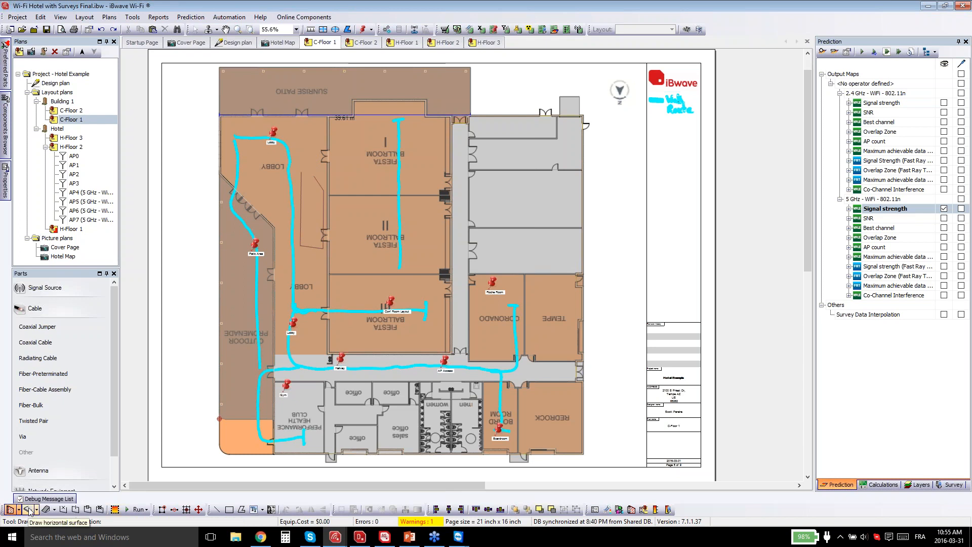
# Draw a rectangular inclined surface in Fiesta Ballroom I and inspect it in the 3D view of the current plan.
pyautogui.click(57, 510)
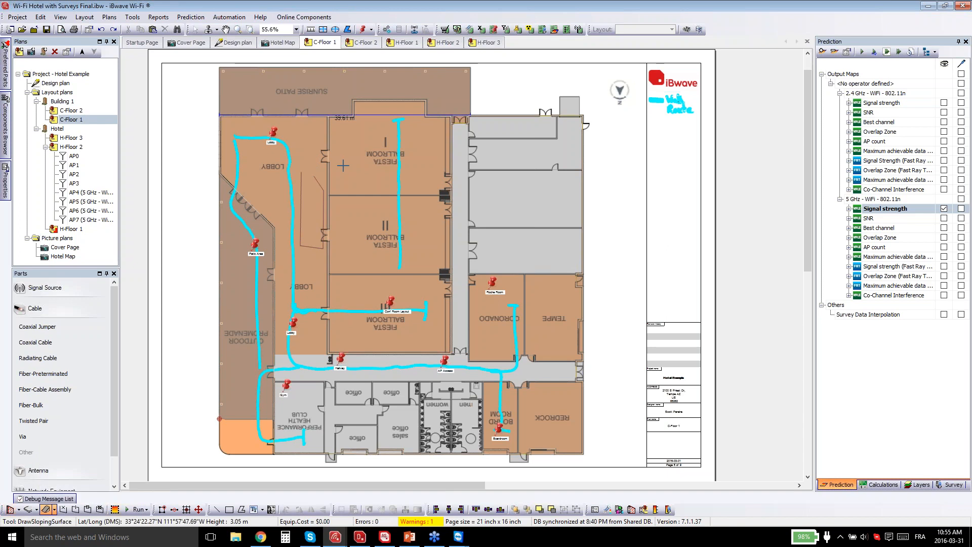
pyautogui.moveTo(351, 165); pyautogui.dragTo(396, 186)
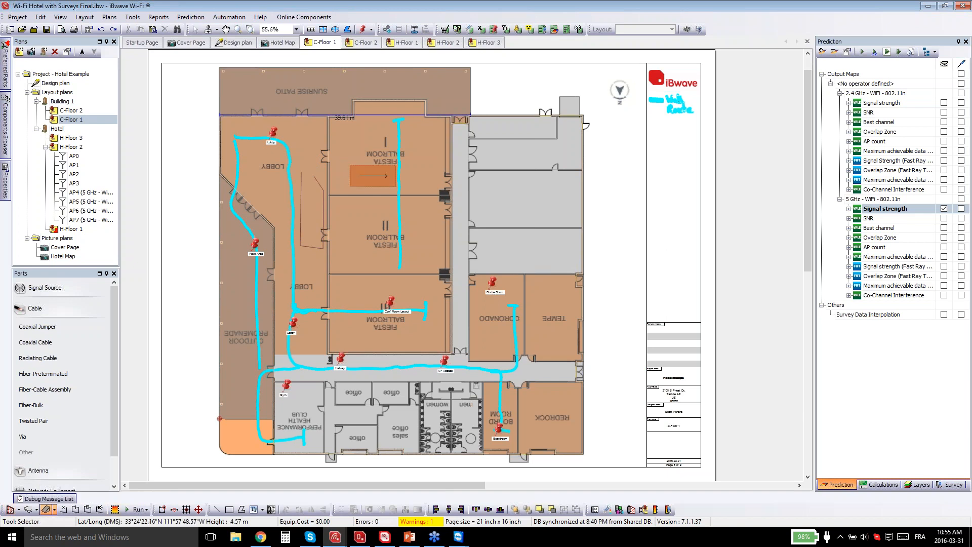
pyautogui.click(686, 29)
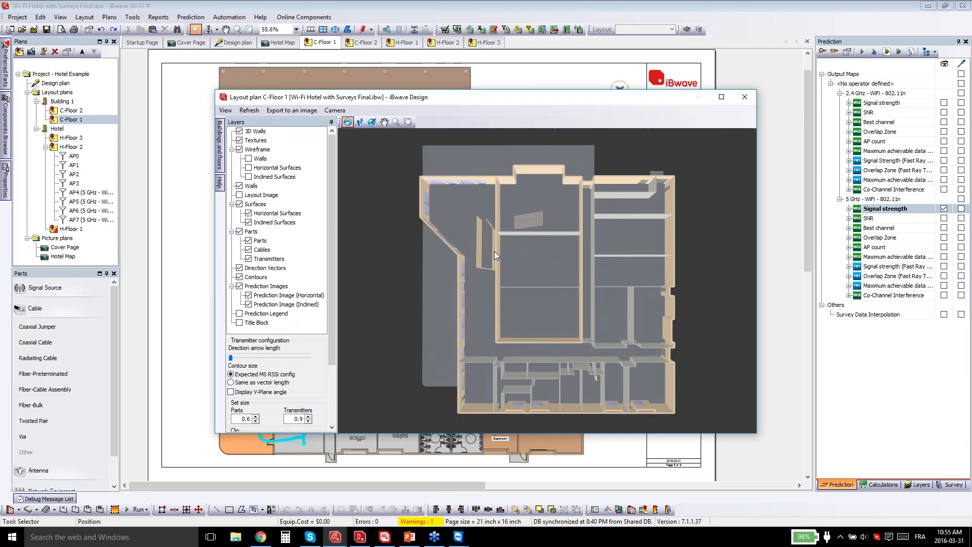
pyautogui.scroll(-3, 538, 245)
pyautogui.moveTo(566, 266); pyautogui.dragTo(552, 211)
pyautogui.moveTo(506, 305); pyautogui.dragTo(627, 311)
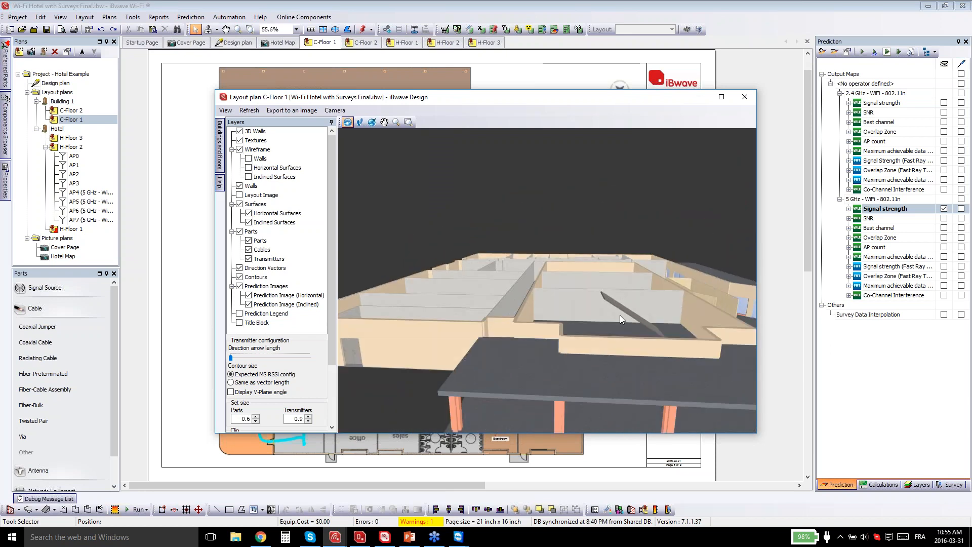
pyautogui.moveTo(549, 100); pyautogui.dragTo(745, 88)
# Generate walls around the inclined surface in Fiesta Ballroom I using the surface material.
pyautogui.click(362, 178)
pyautogui.rightClick(364, 175)
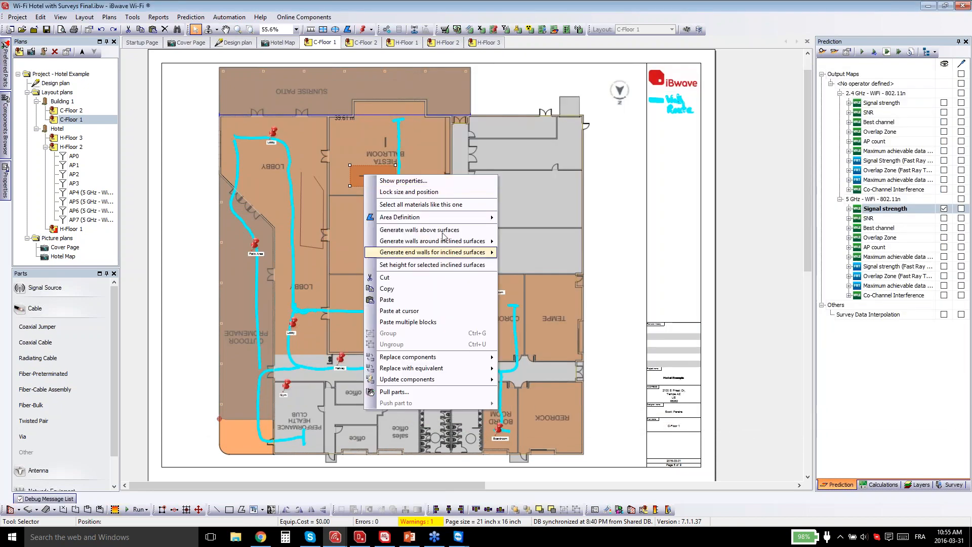
pyautogui.moveTo(463, 245)
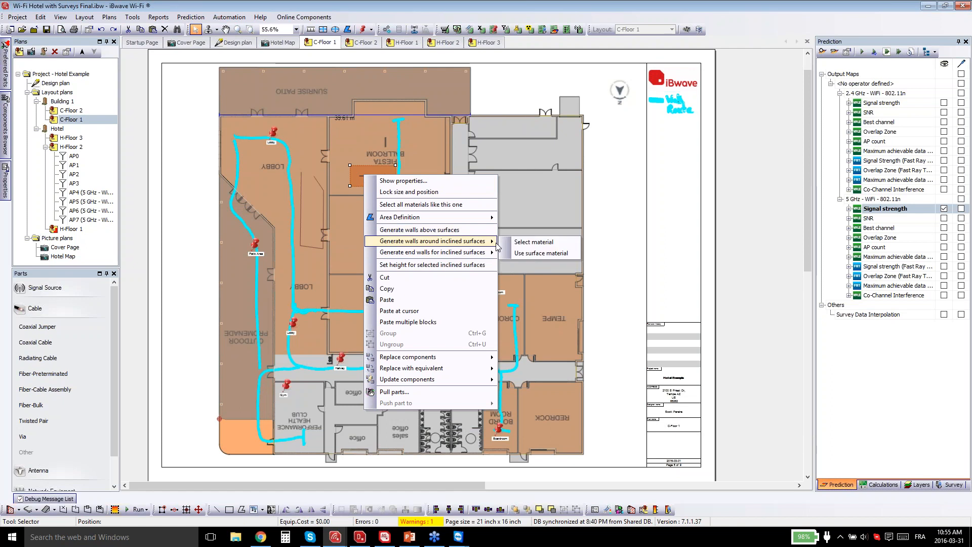
pyautogui.click(541, 253)
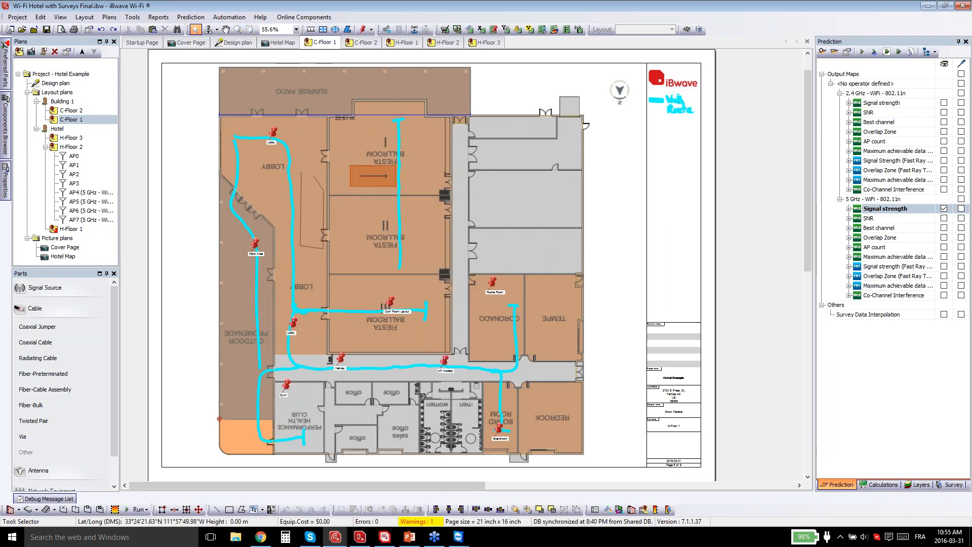
# Refresh the C-Floor 1 3D view and examine the enclosed ramp and the new lobby walls from several angles.
pyautogui.moveTo(363, 537)
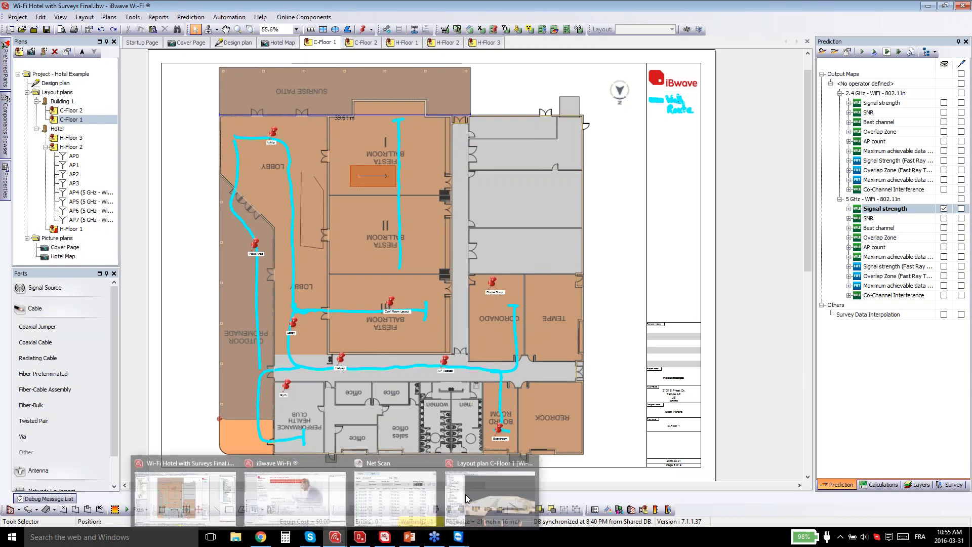
pyautogui.click(491, 486)
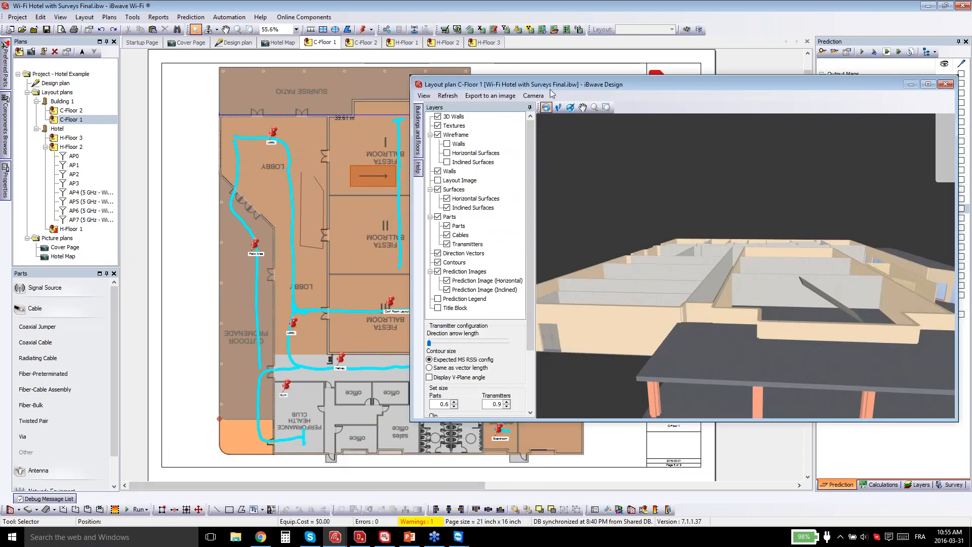
pyautogui.click(456, 96)
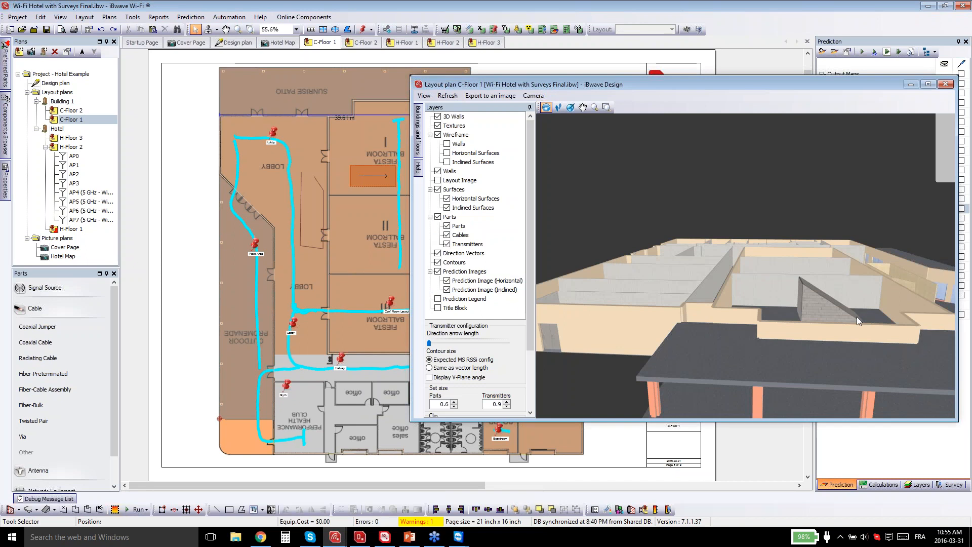
pyautogui.scroll(5, 860, 317)
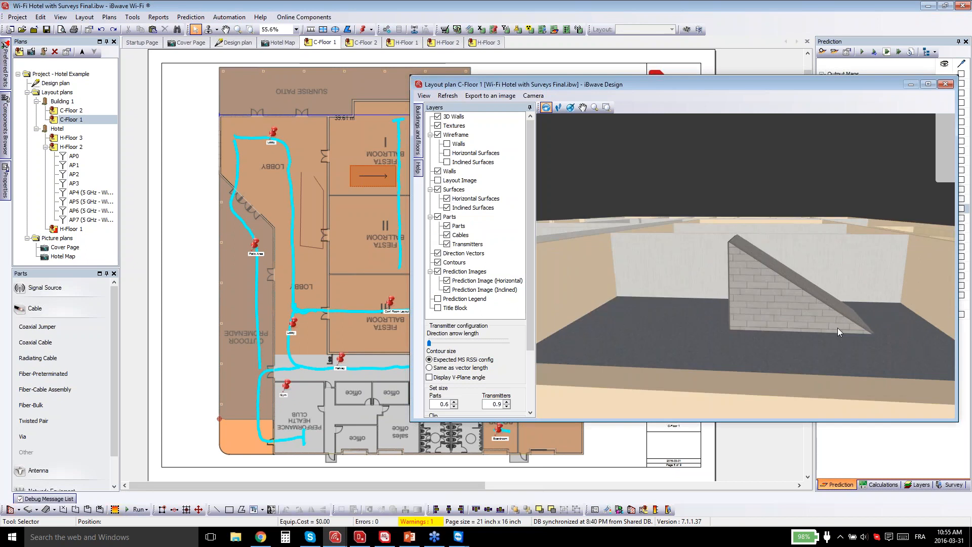
pyautogui.moveTo(844, 340); pyautogui.dragTo(823, 346)
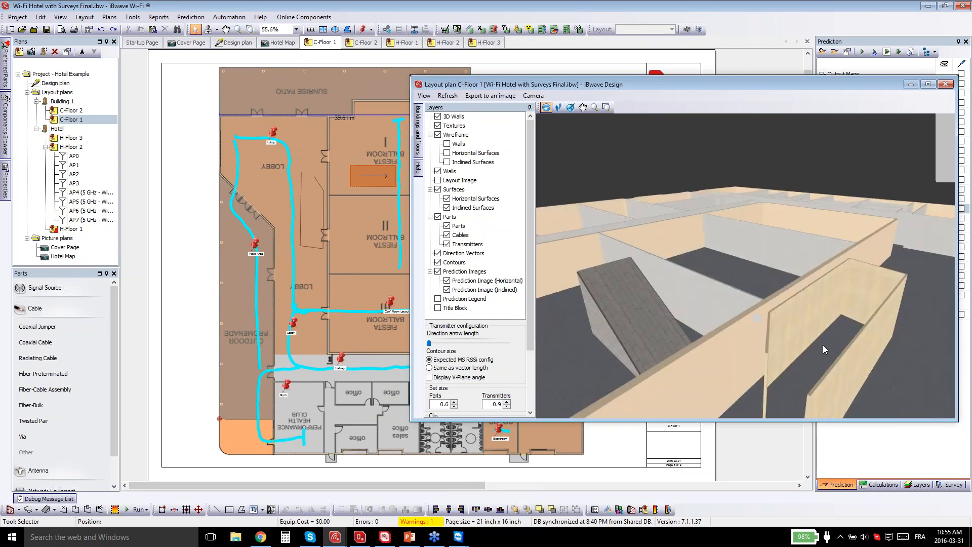
pyautogui.scroll(-6, 819, 336)
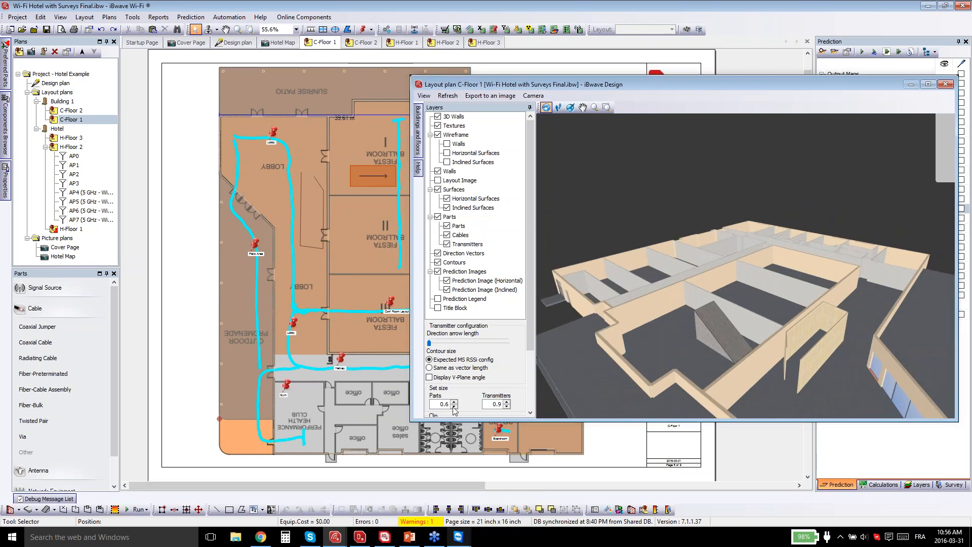
# Switch to the TeamViewer session and open the iBwave Wi-Fi mobile app on the tablet.
pyautogui.moveTo(458, 536)
pyautogui.click(502, 497)
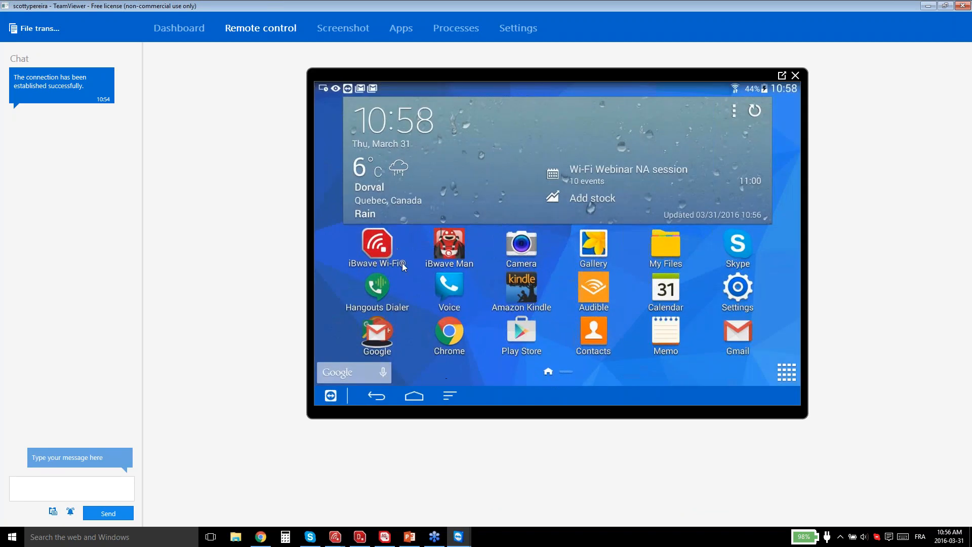
pyautogui.click(383, 248)
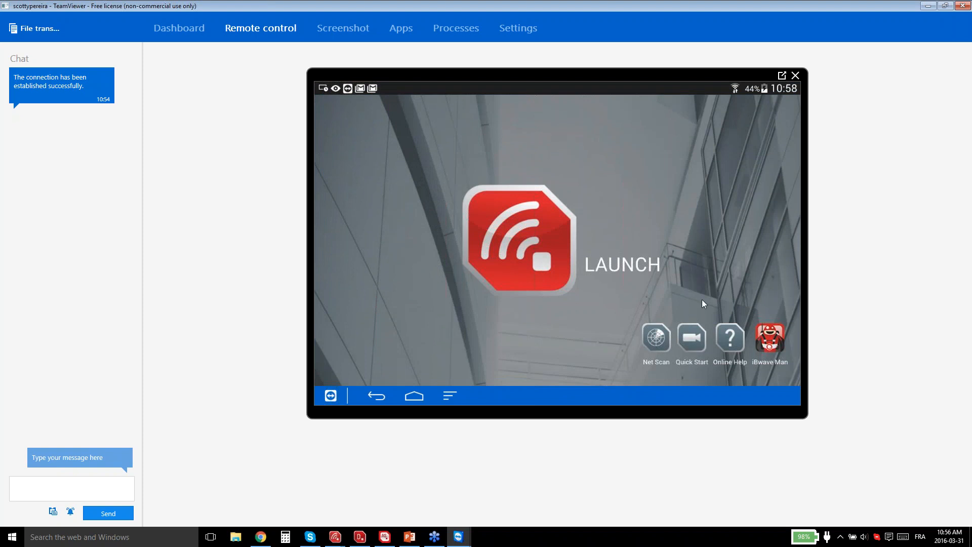
# Open Net Scan on the tablet, switch from passive to active testing, and check the iBwave Active Survey server.
pyautogui.click(674, 338)
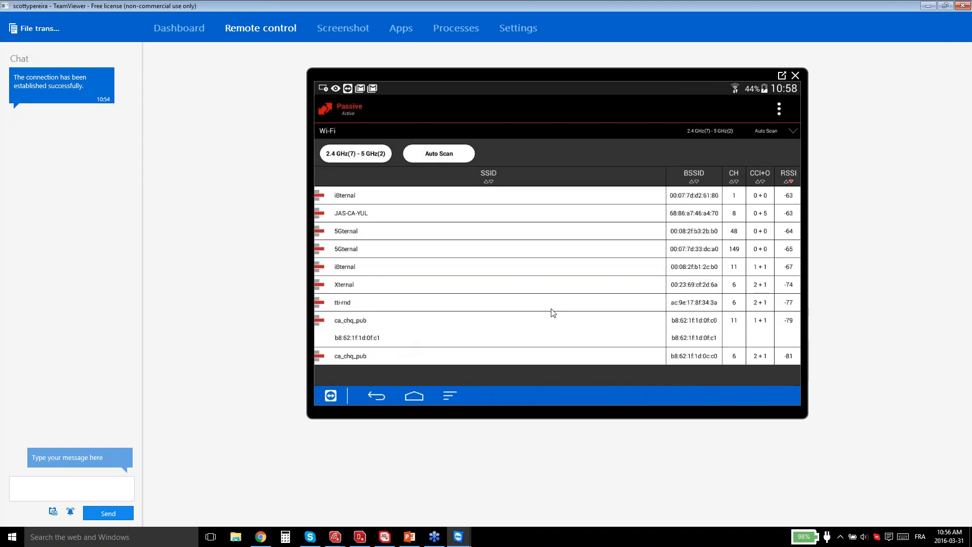
pyautogui.click(325, 108)
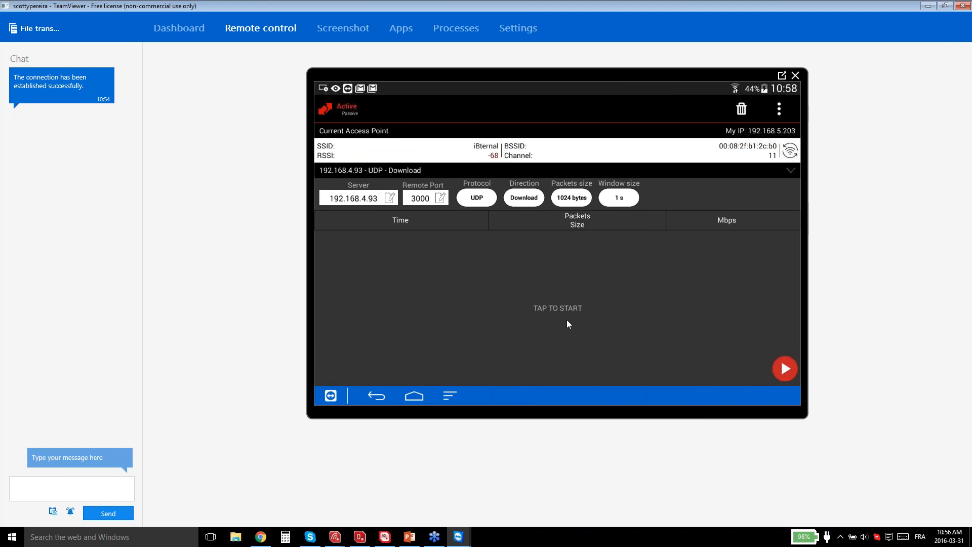
pyautogui.click(390, 543)
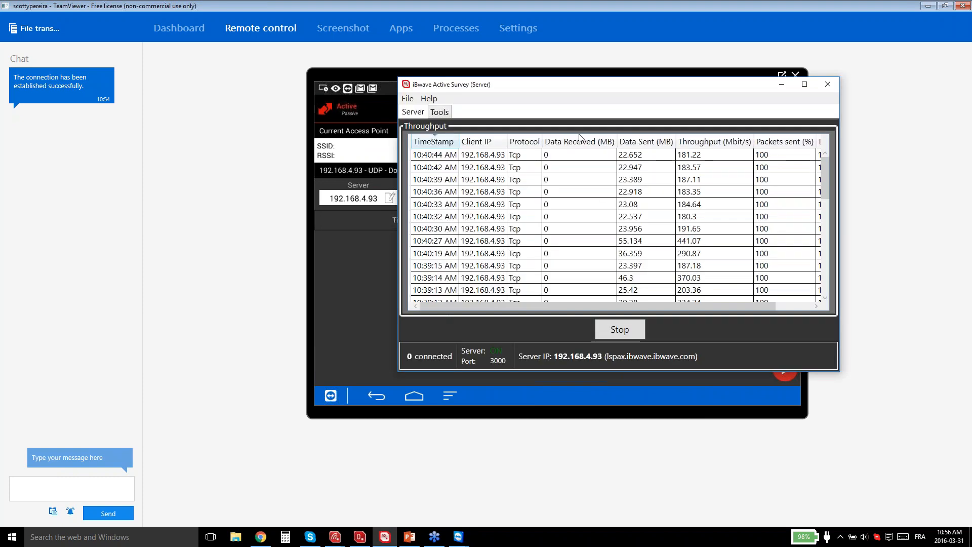
pyautogui.click(784, 84)
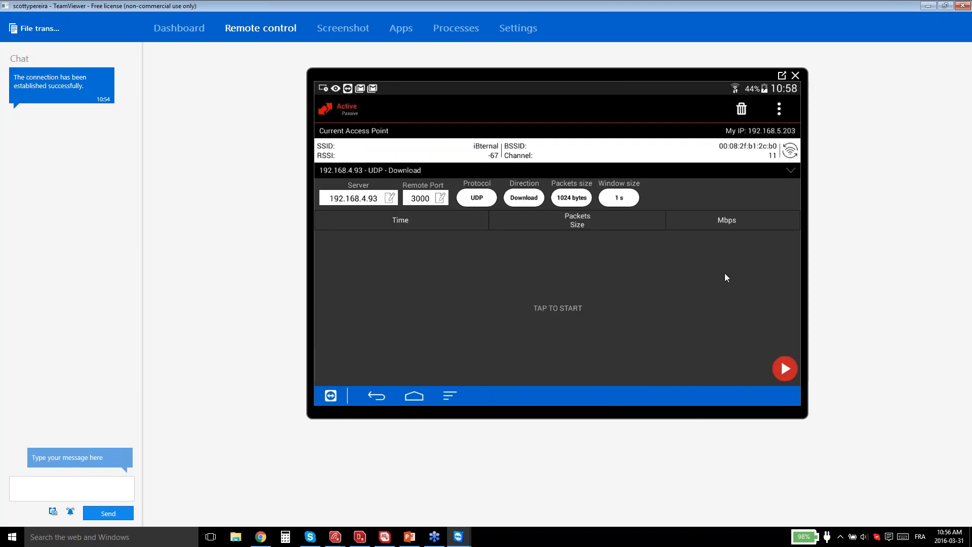
# Return to the H-Floor 2 plan and record a three-point passive survey named Passive Survey 1 across the large western wing.
pyautogui.rightClick(725, 274)
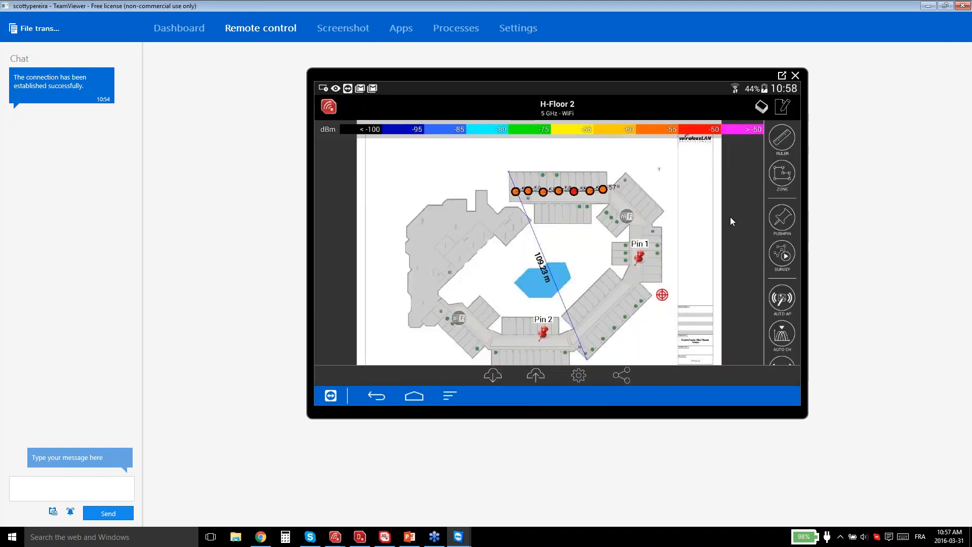
pyautogui.click(786, 252)
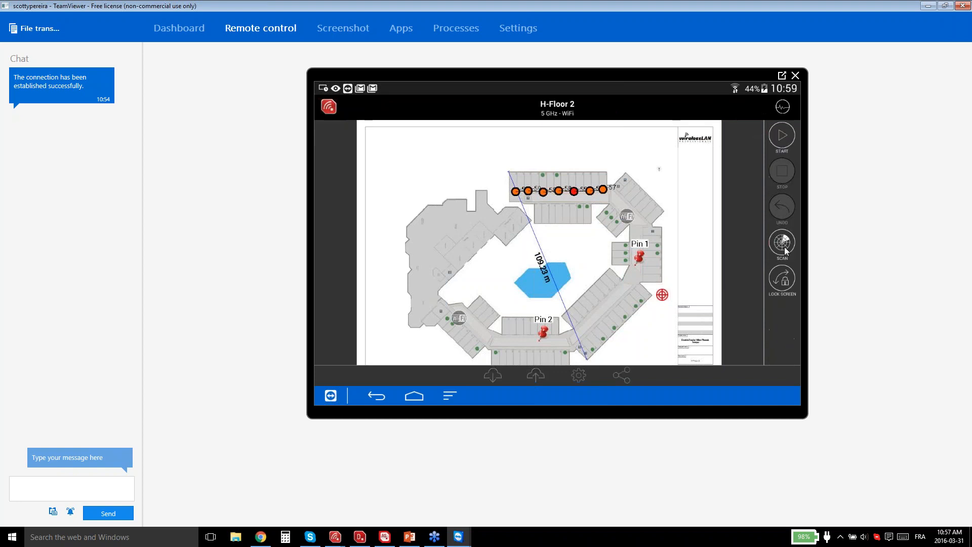
pyautogui.click(783, 135)
pyautogui.click(784, 175)
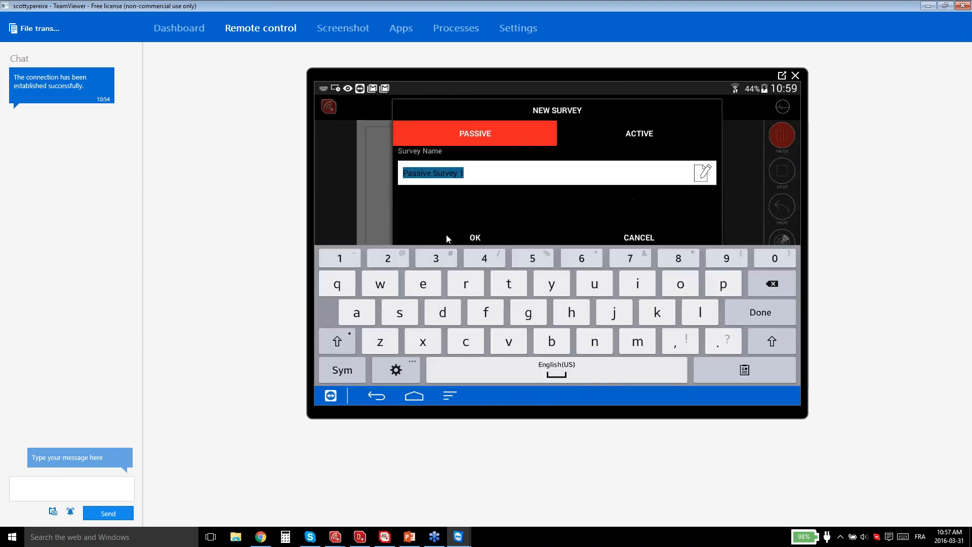
pyautogui.click(485, 236)
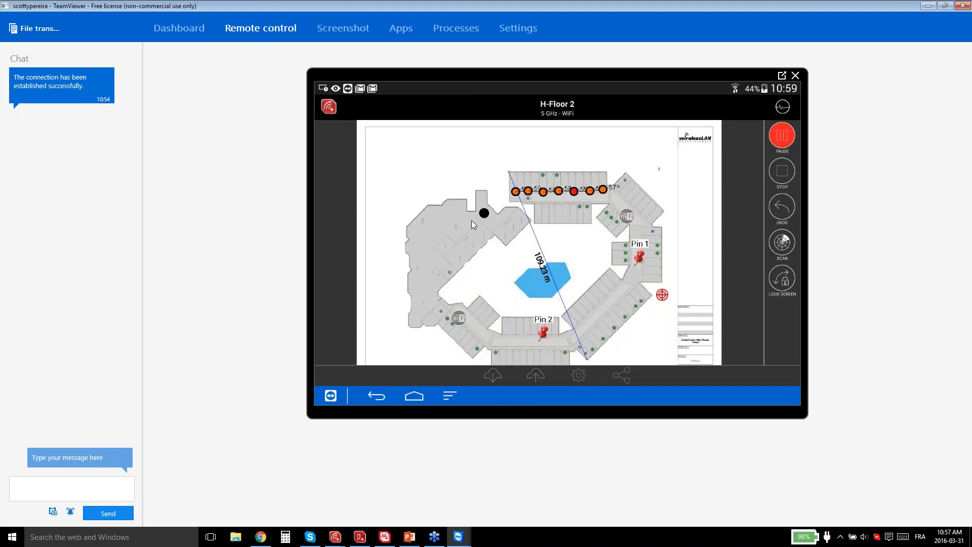
pyautogui.click(472, 223)
pyautogui.click(460, 233)
pyautogui.click(786, 173)
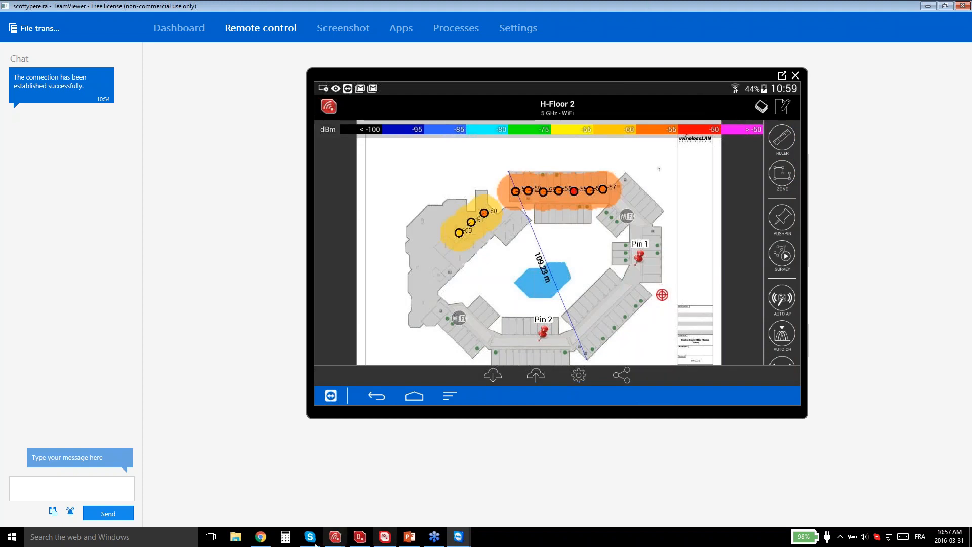
# Switch to the iBwave Wi-Fi hotel project and remove the prediction area setting from the large western wing of H-Floor 2.
pyautogui.moveTo(335, 537)
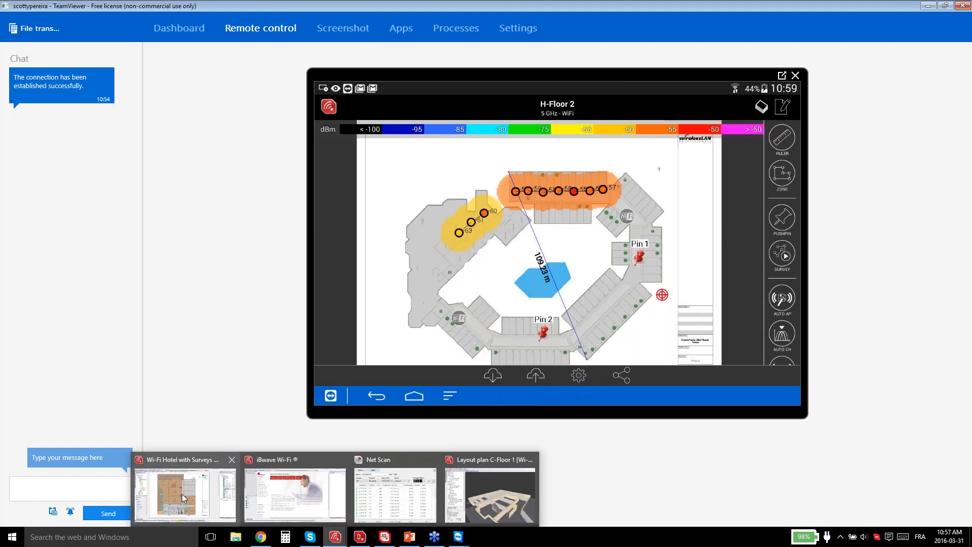
pyautogui.click(181, 494)
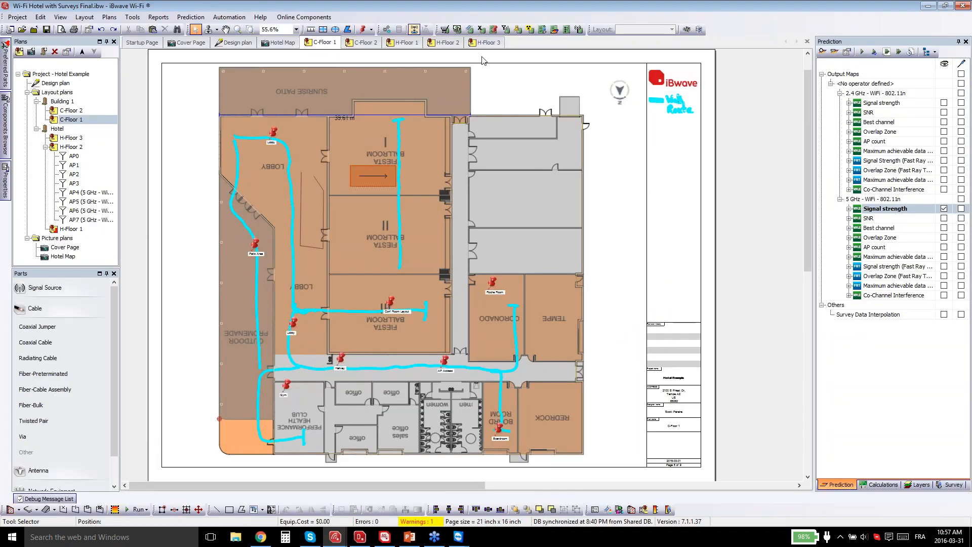
pyautogui.click(446, 43)
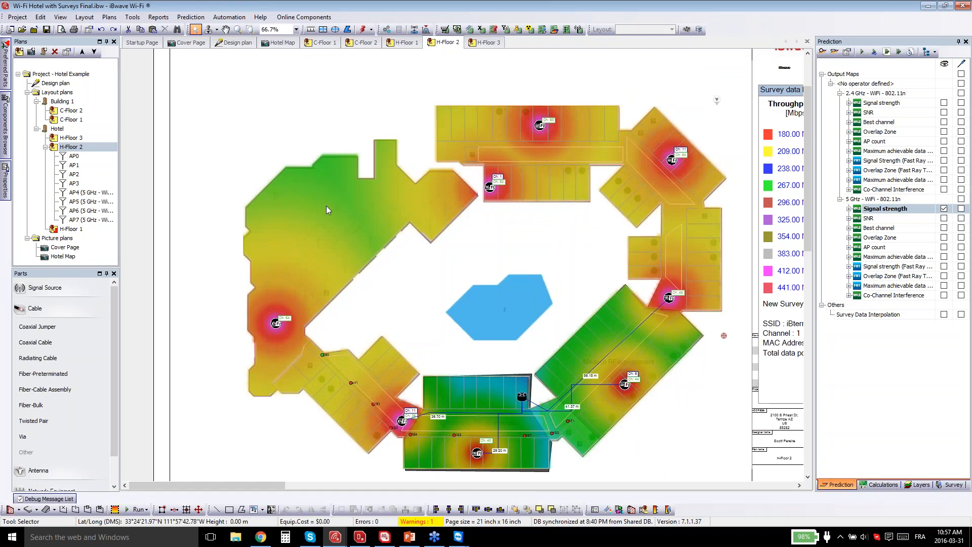
pyautogui.rightClick(326, 206)
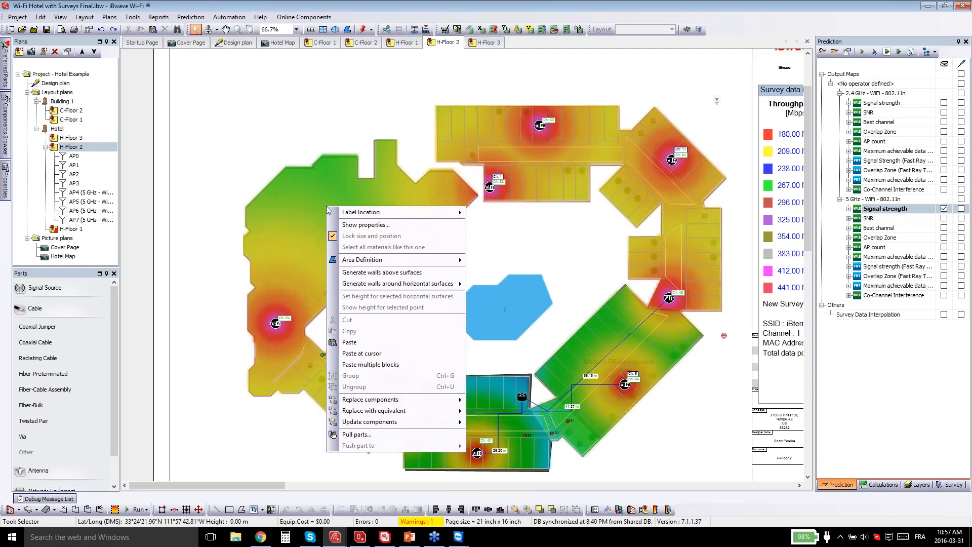
pyautogui.moveTo(445, 260)
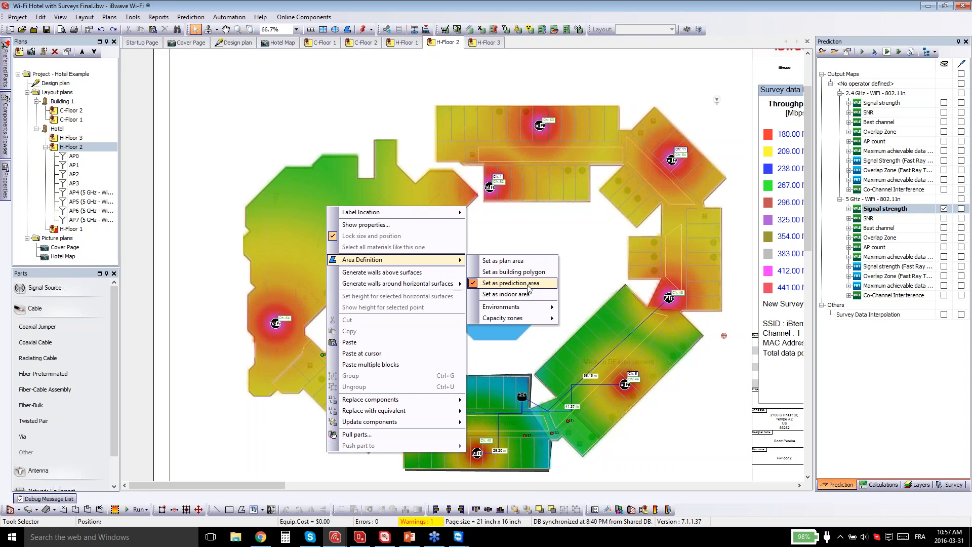
pyautogui.click(528, 287)
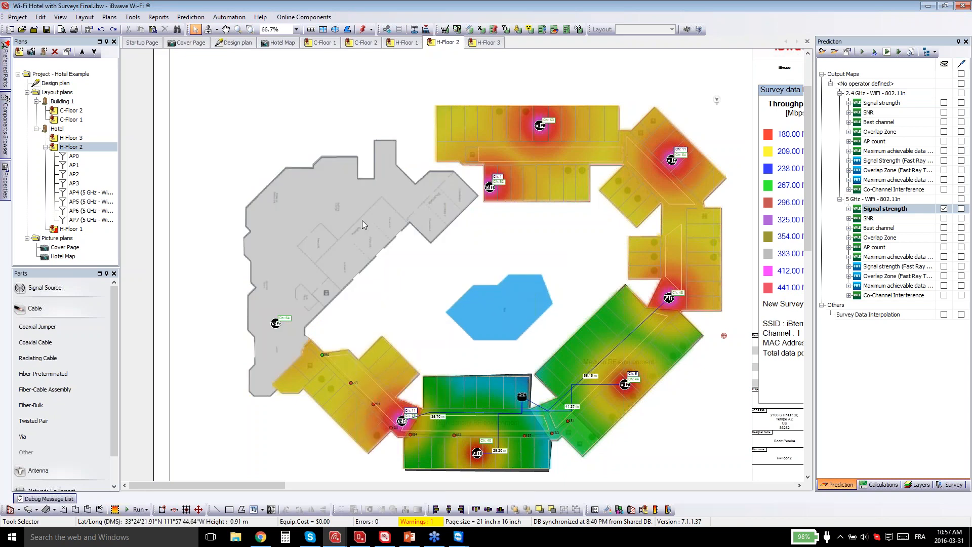
# Move the western wing's access point into the neighbouring southwest wing and set the large western wing as a prediction area again.
pyautogui.click(276, 325)
pyautogui.moveTo(320, 370); pyautogui.dragTo(345, 362)
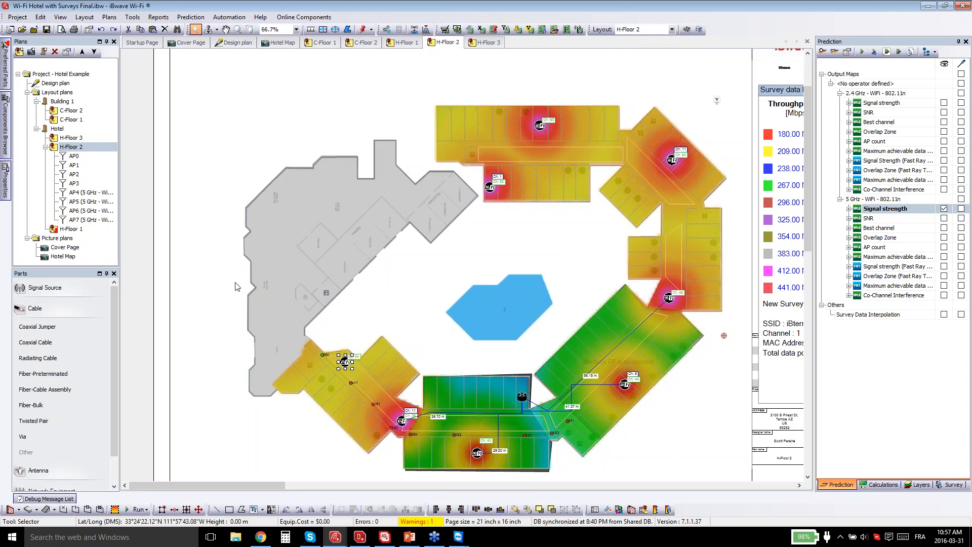
pyautogui.moveTo(345, 362); pyautogui.dragTo(341, 364)
pyautogui.rightClick(291, 243)
pyautogui.moveTo(336, 282)
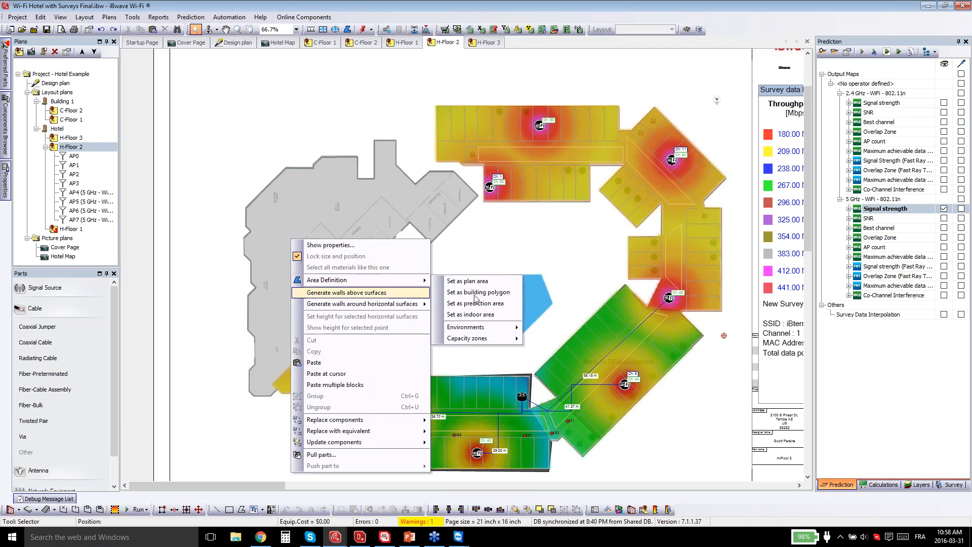
pyautogui.click(500, 304)
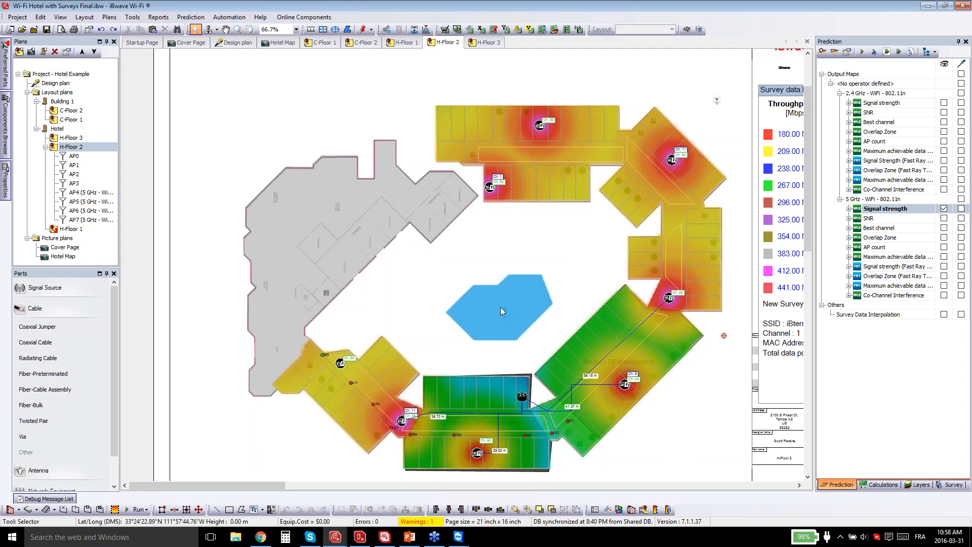
# Run Automatic Access Point Placement on H-Floor 2 with the Generic - WIFI access point for the 2.4 GHz and 5 GHz bands.
pyautogui.click(221, 17)
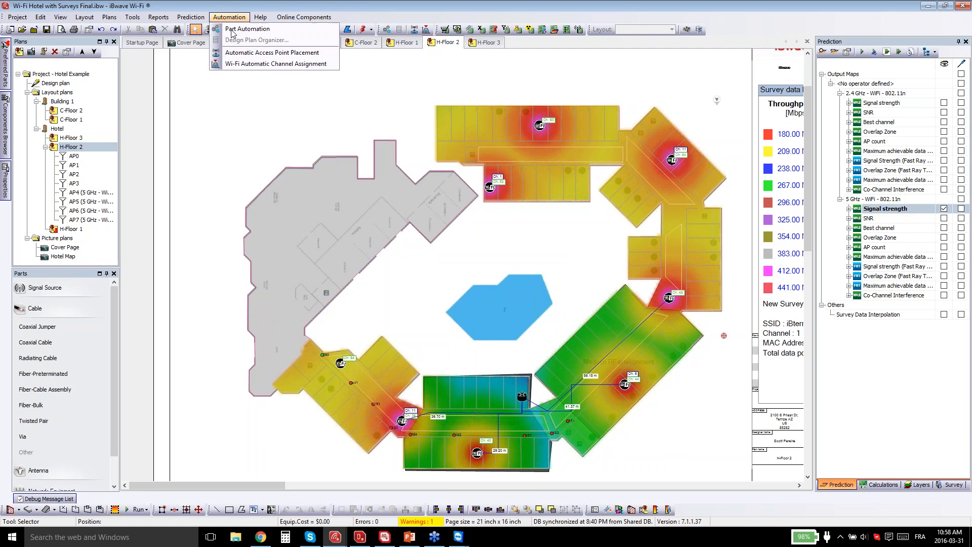
pyautogui.click(254, 49)
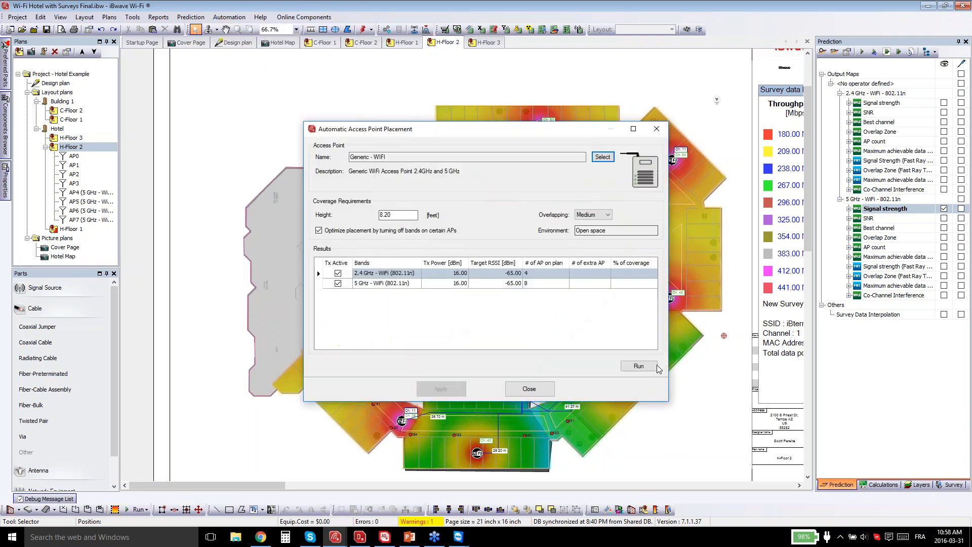
pyautogui.click(650, 367)
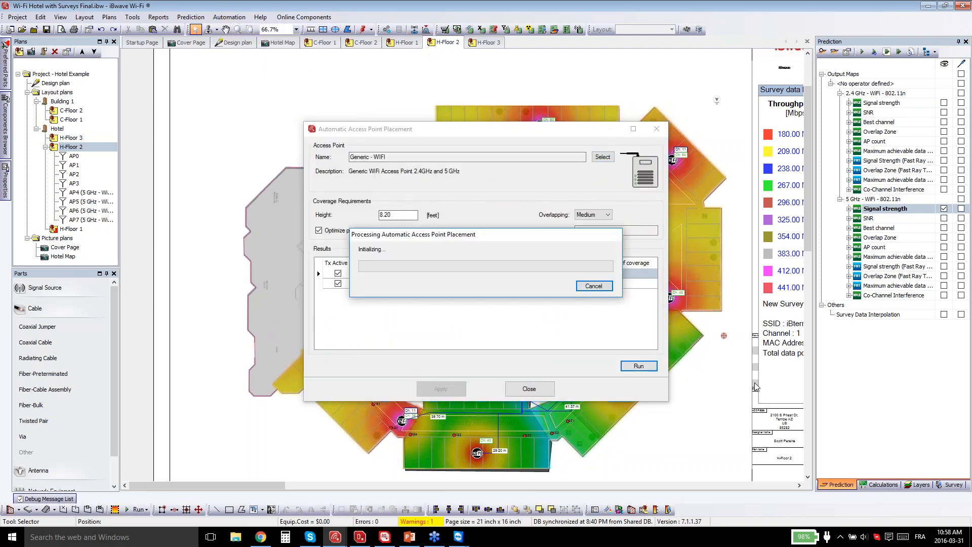